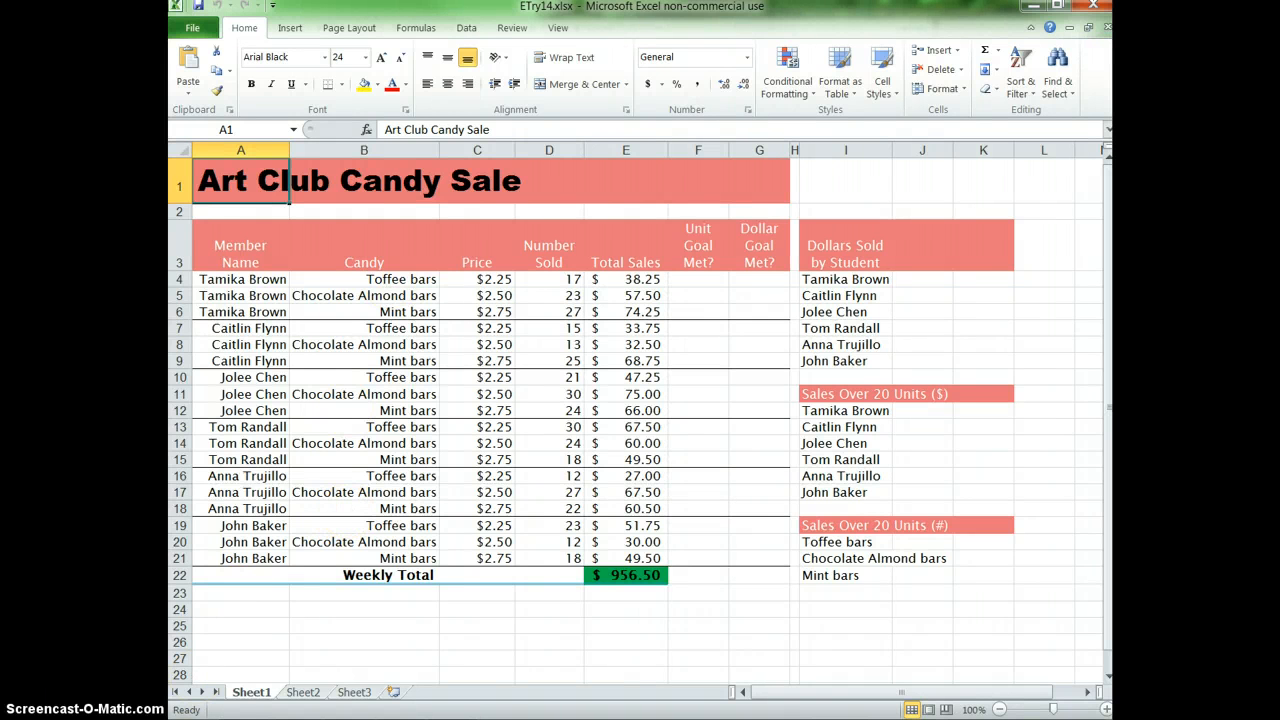
Save the workbook in the parent Excel folder, adding an underscore and the teacher's title and surname to the file name ETry14
{"action": "left_click", "coordinate": [192, 28]}
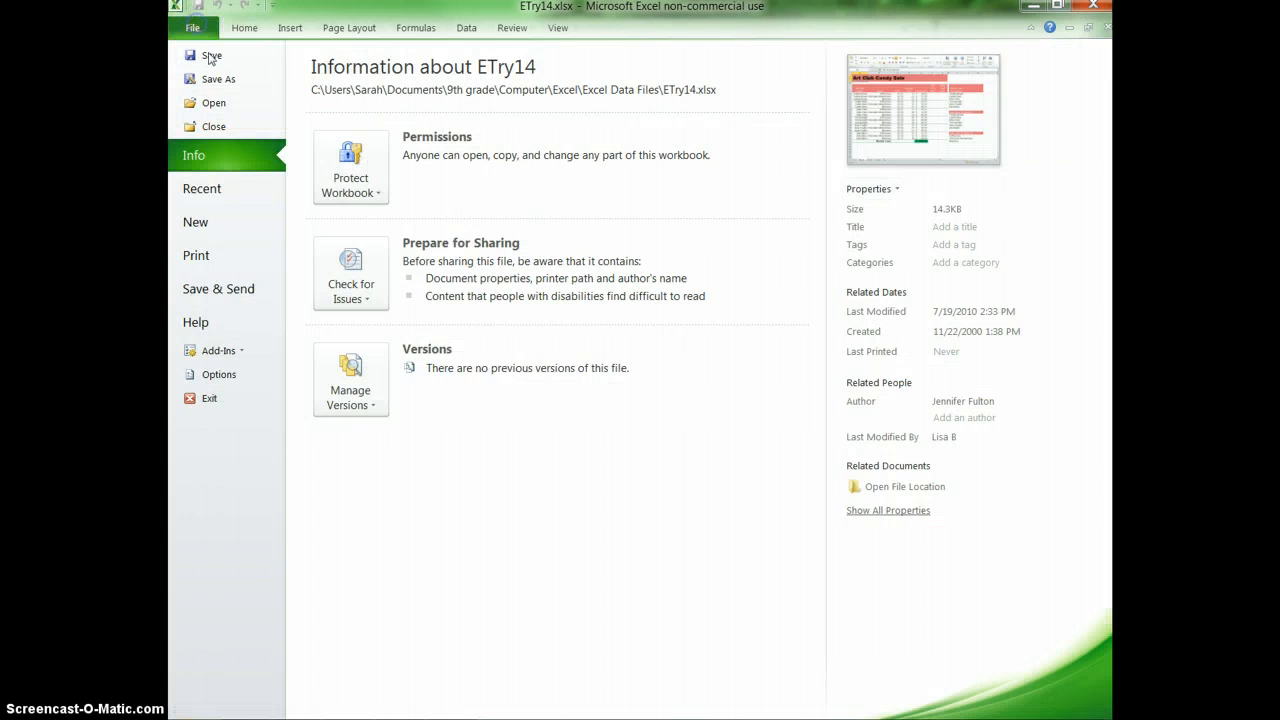
{"action": "left_click", "coordinate": [192, 28]}
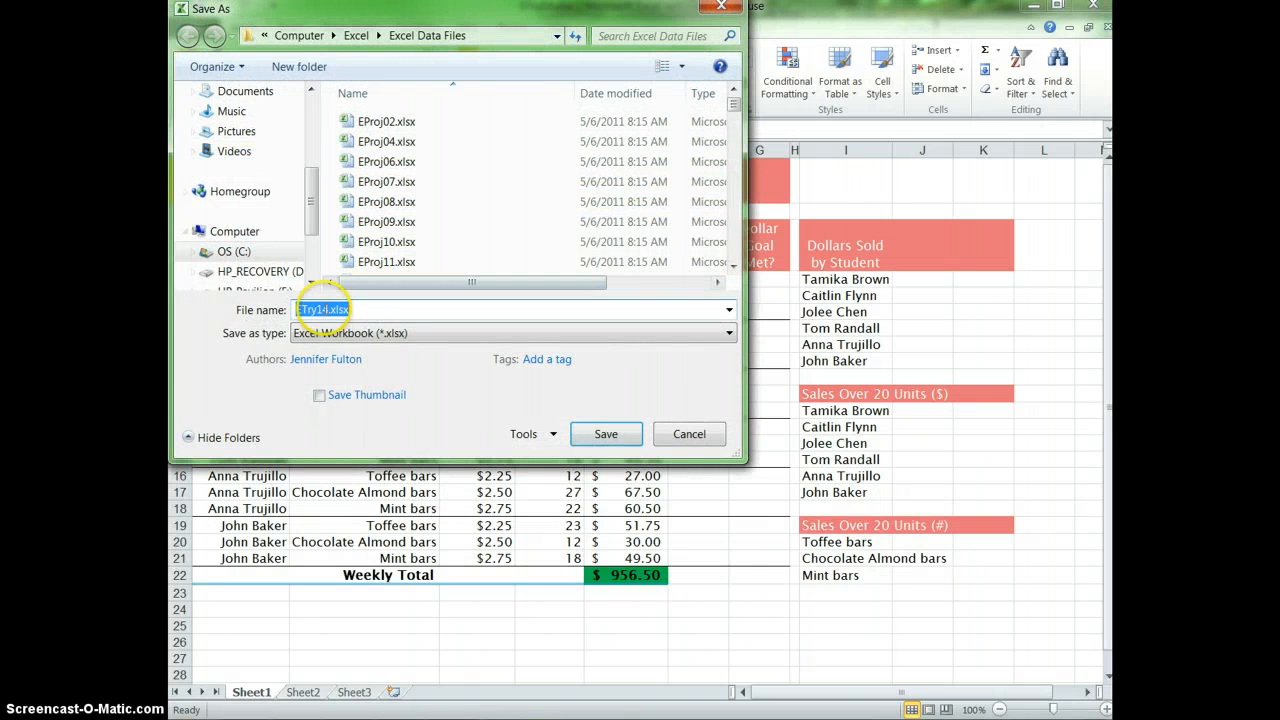
{"action": "left_click", "coordinate": [327, 309]}
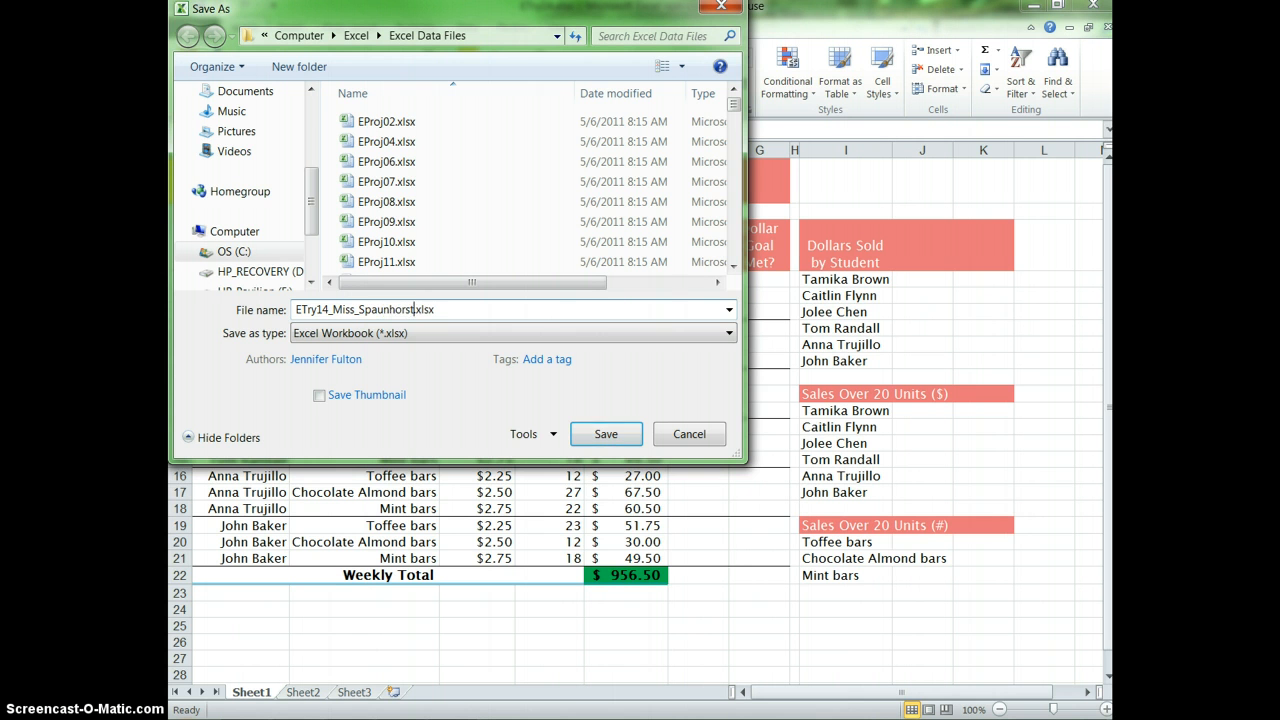
{"action": "left_click", "coordinate": [356, 35]}
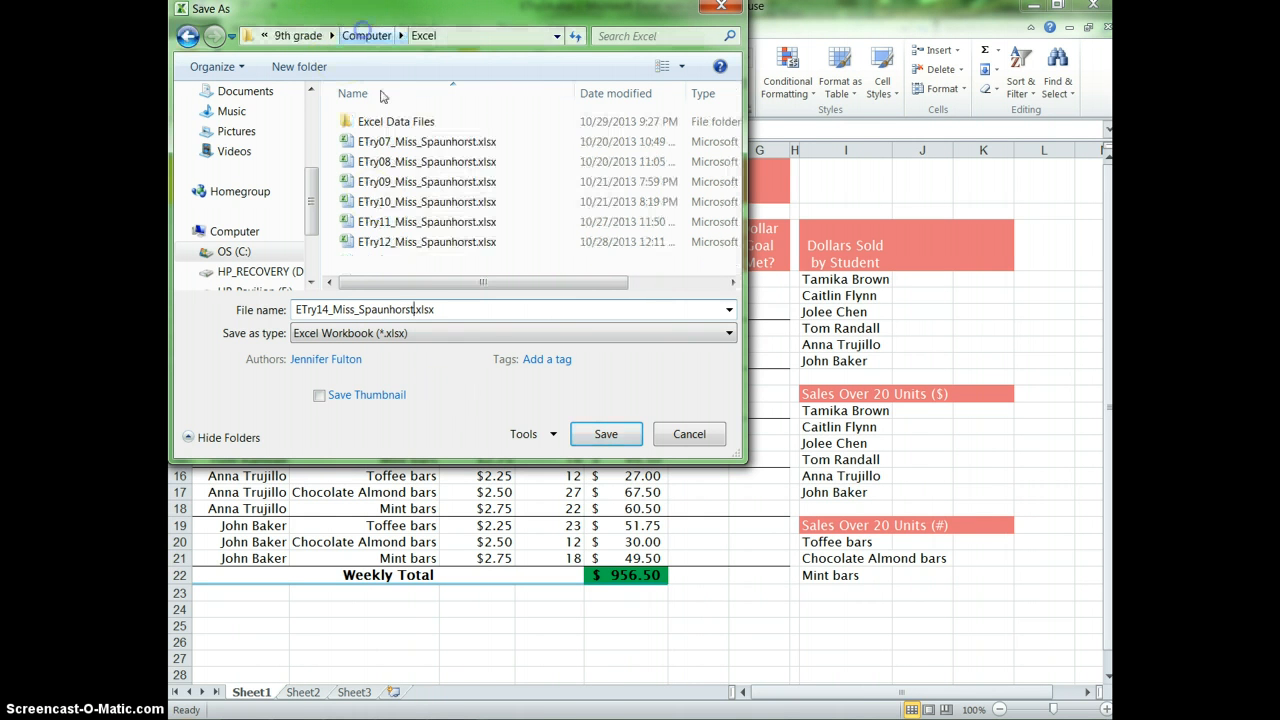
{"action": "left_click", "coordinate": [606, 436]}
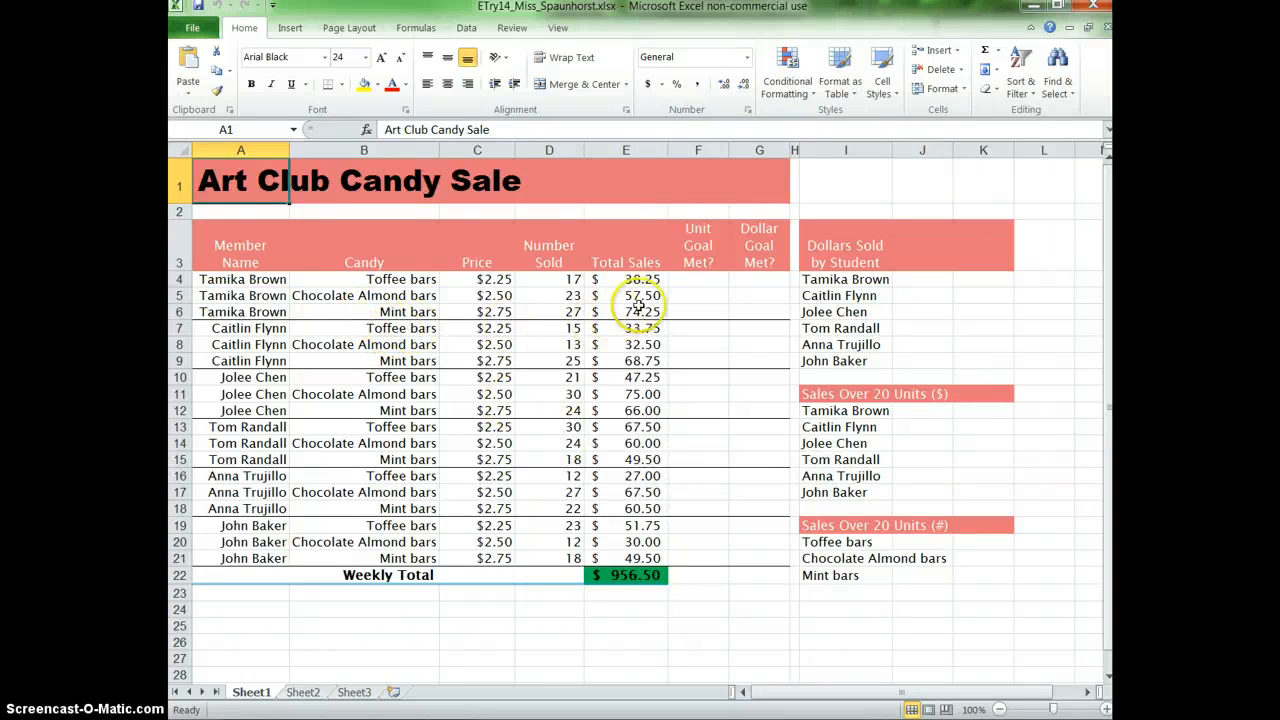
Insert the logical IF function in cell F4 under Unit Goal Met?, keeping row 4 in view
{"action": "left_click", "coordinate": [698, 279]}
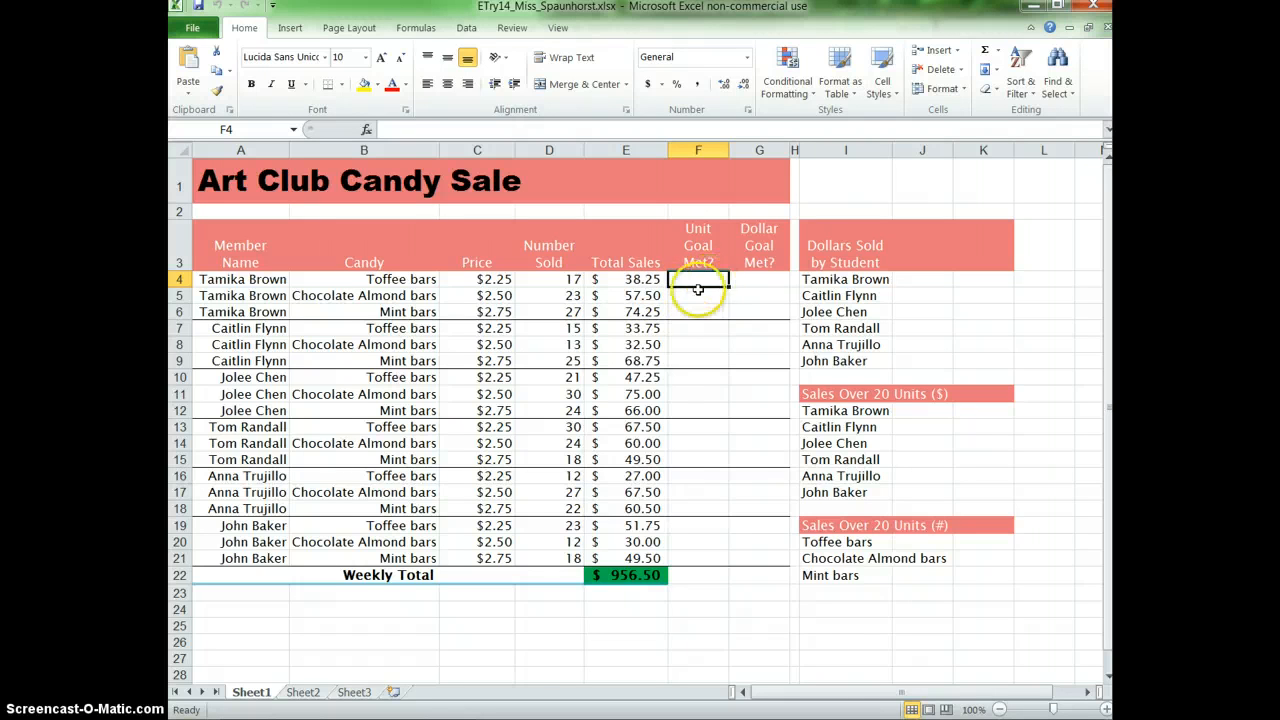
{"action": "left_click", "coordinate": [418, 28]}
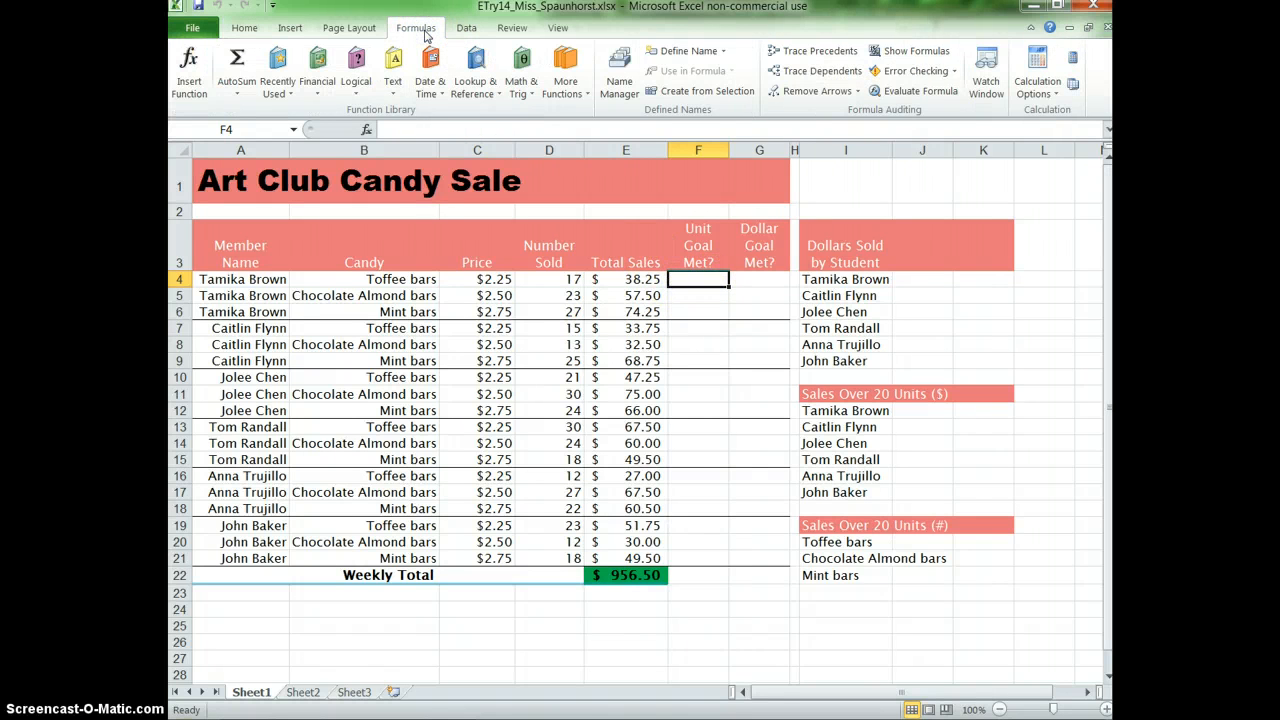
{"action": "left_click", "coordinate": [359, 90]}
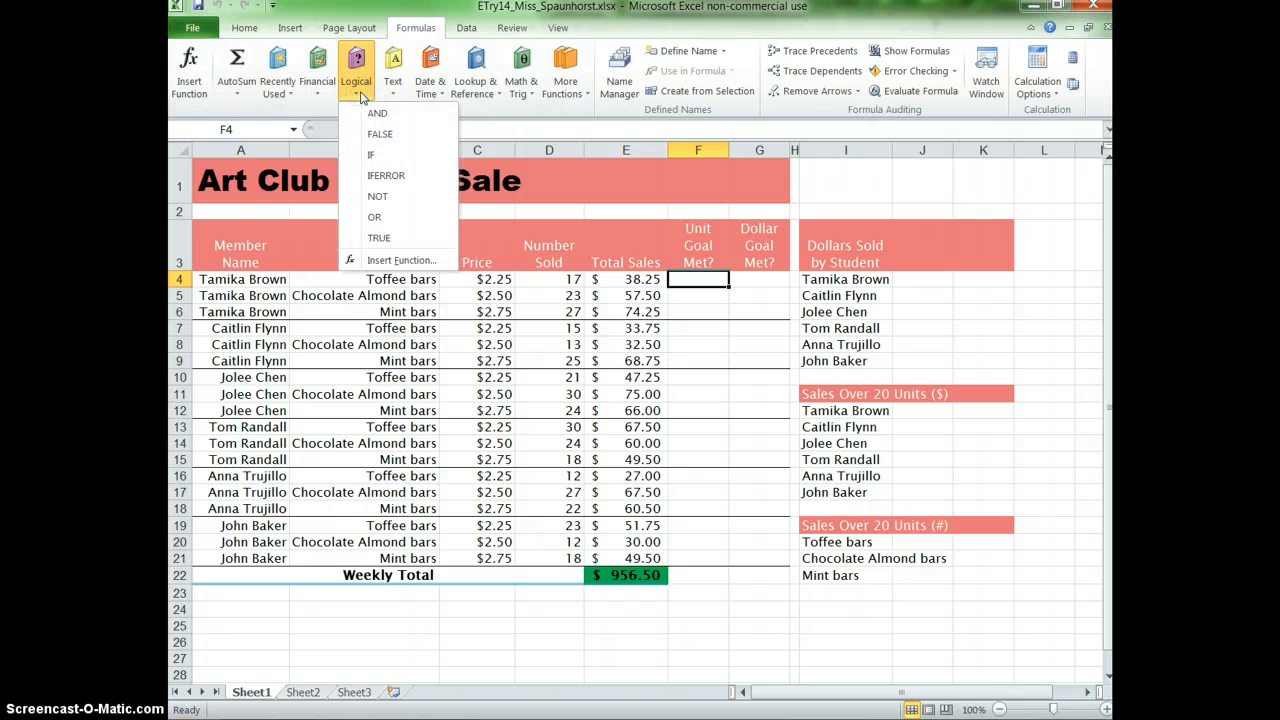
{"action": "left_click", "coordinate": [375, 157]}
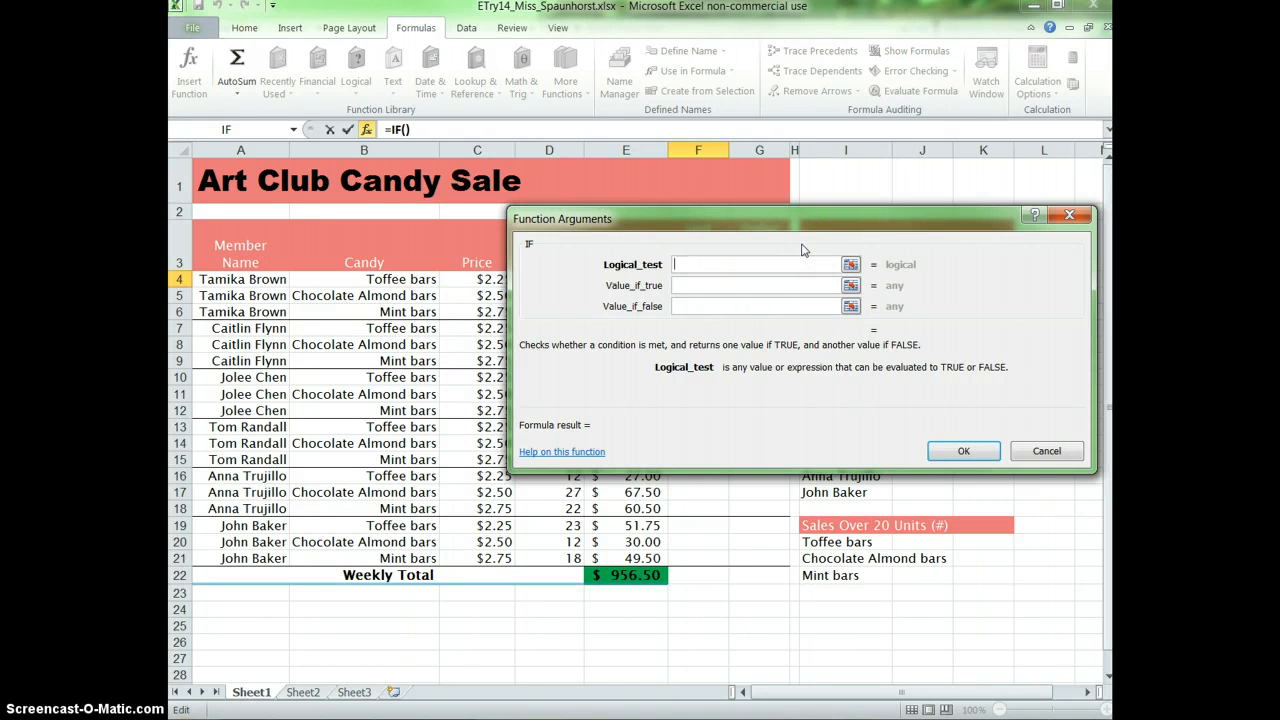
{"action": "left_click_drag", "start_coordinate": [836, 223], "coordinate": [807, 391]}
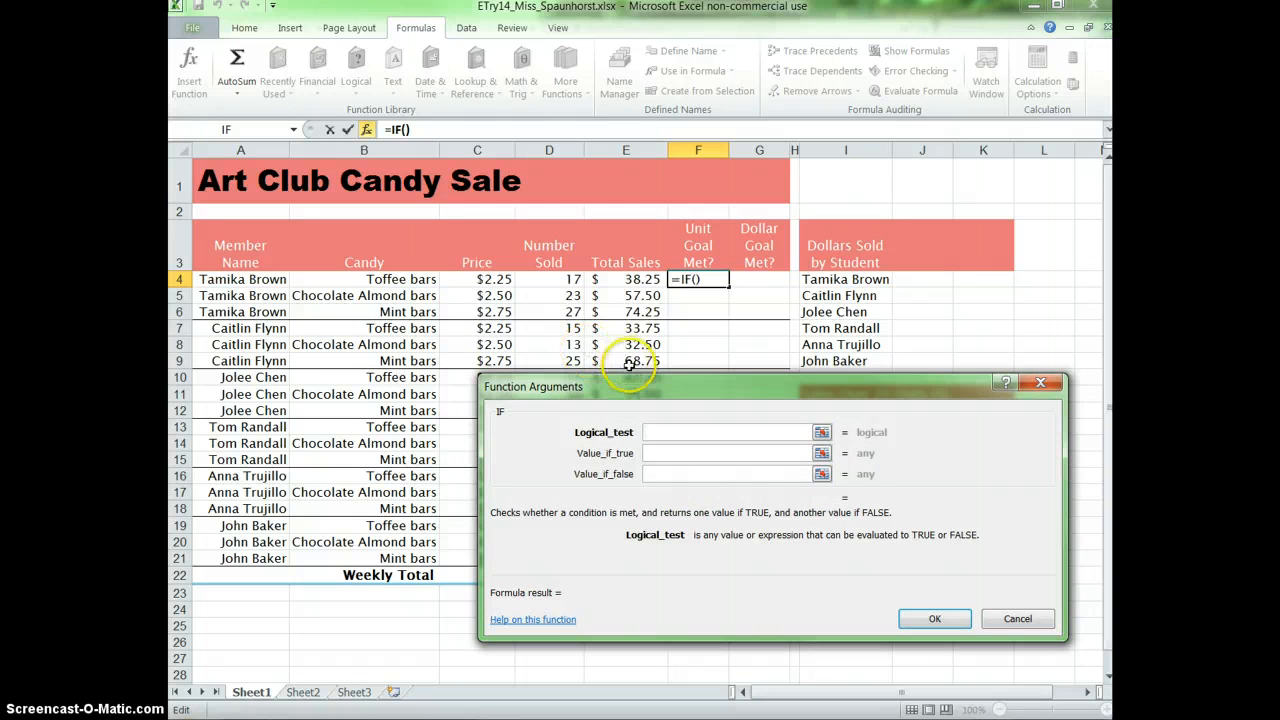
{"action": "left_click_drag", "start_coordinate": [658, 388], "coordinate": [693, 303]}
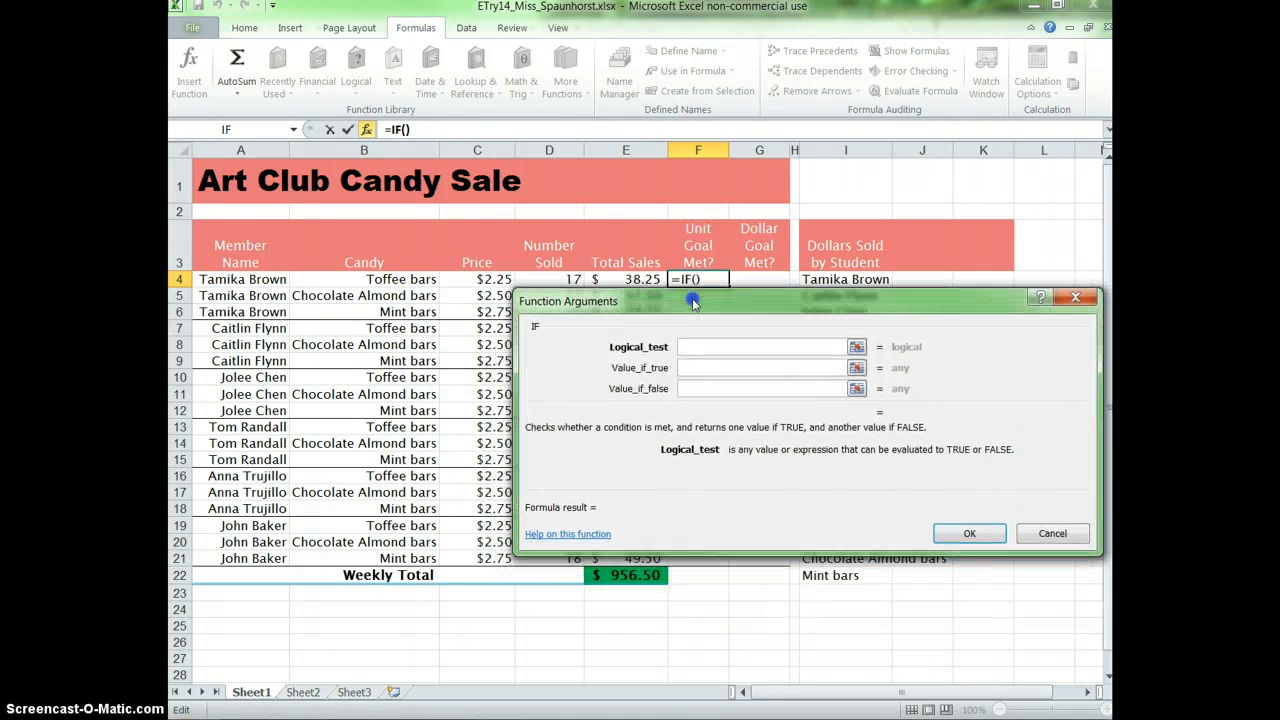
Set the IF function's logical test to D4>=20, picking the Number Sold cell D4 from the sheet
{"action": "left_click", "coordinate": [691, 347]}
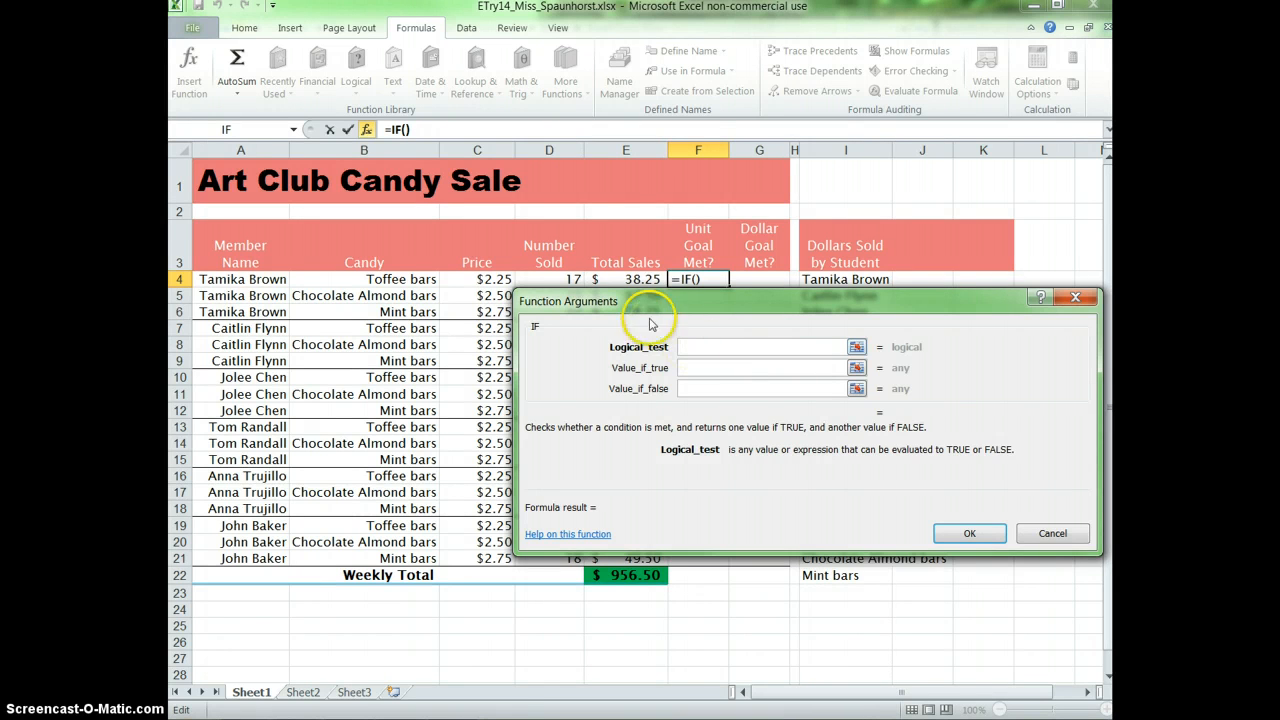
{"action": "left_click_drag", "start_coordinate": [655, 300], "coordinate": [755, 316]}
{"action": "left_click", "coordinate": [793, 368]}
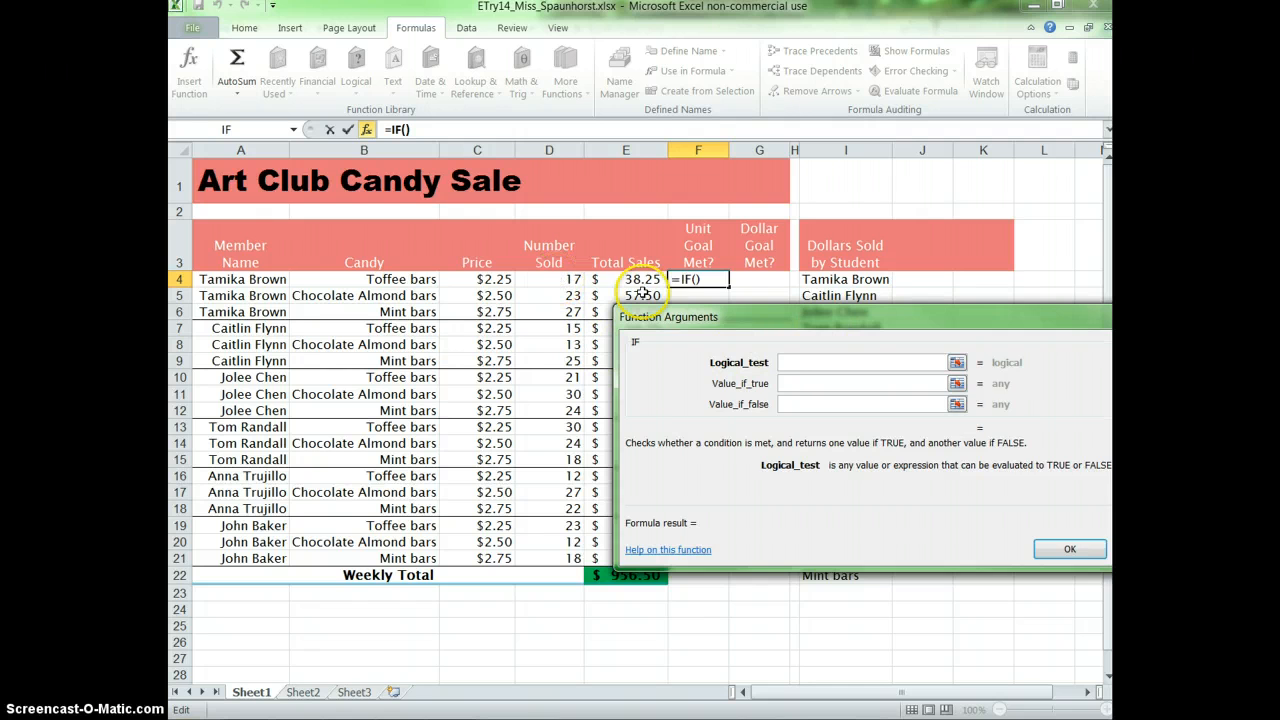
{"action": "left_click", "coordinate": [957, 362]}
{"action": "left_click", "coordinate": [546, 280]}
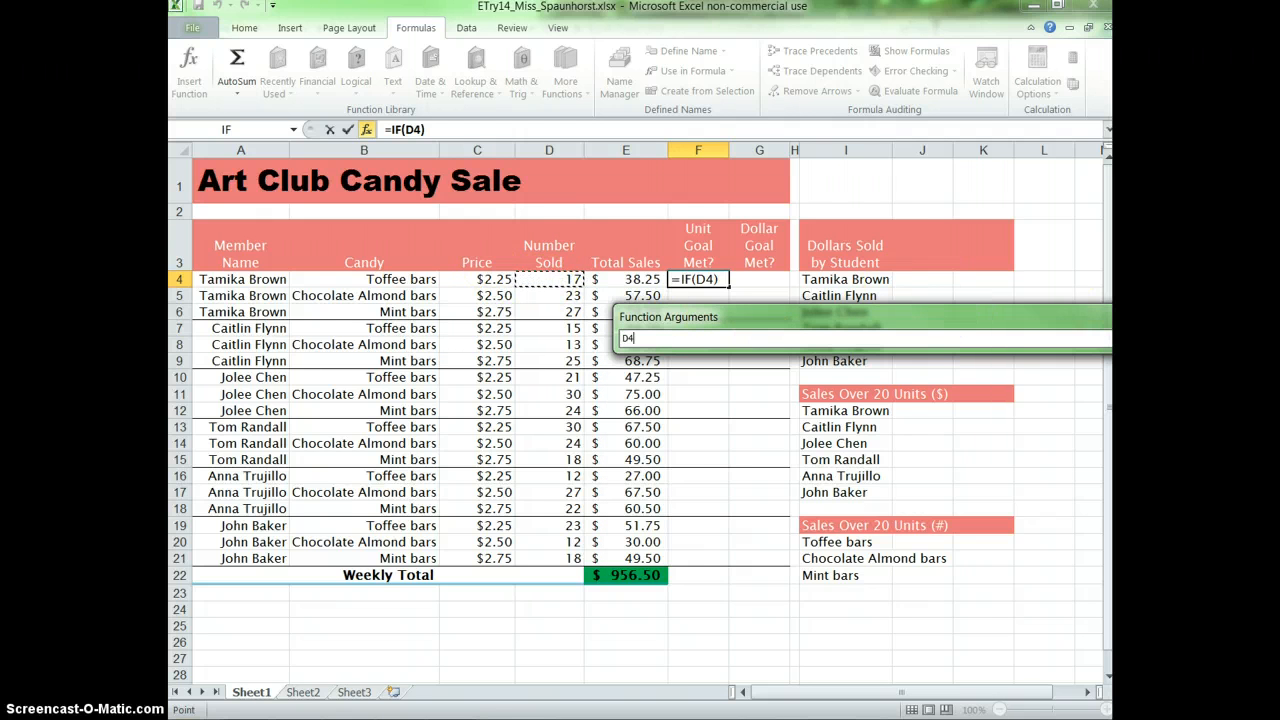
{"action": "left_click_drag", "start_coordinate": [1110, 322], "coordinate": [995, 333]}
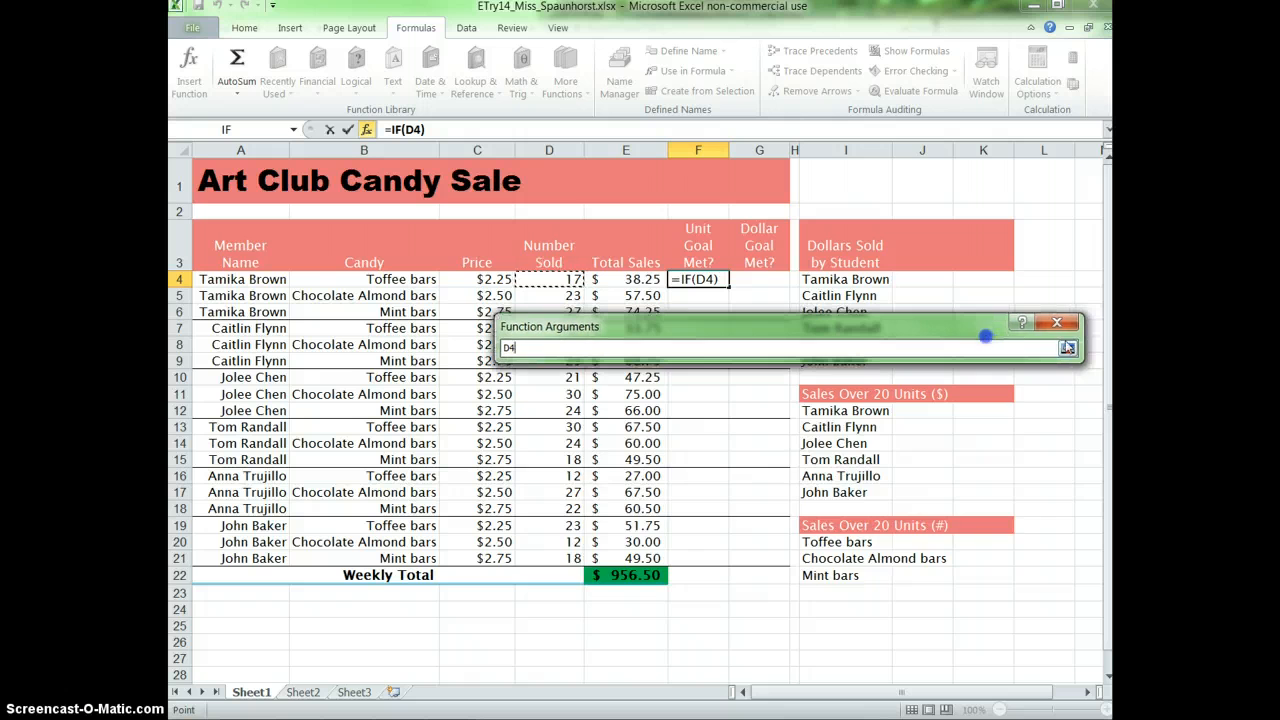
{"action": "left_click", "coordinate": [1068, 350]}
{"action": "left_click_drag", "start_coordinate": [777, 323], "coordinate": [860, 307]}
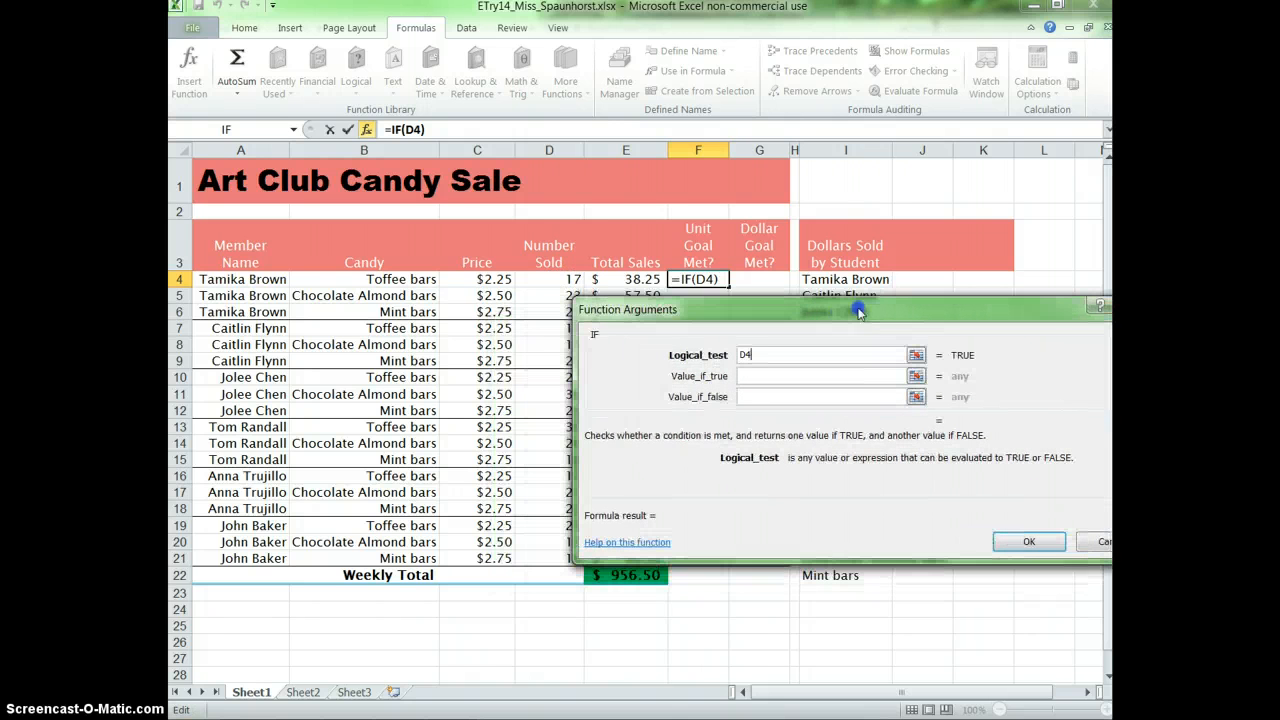
{"action": "left_click", "coordinate": [779, 359]}
{"action": "type", "text": ">=20"}
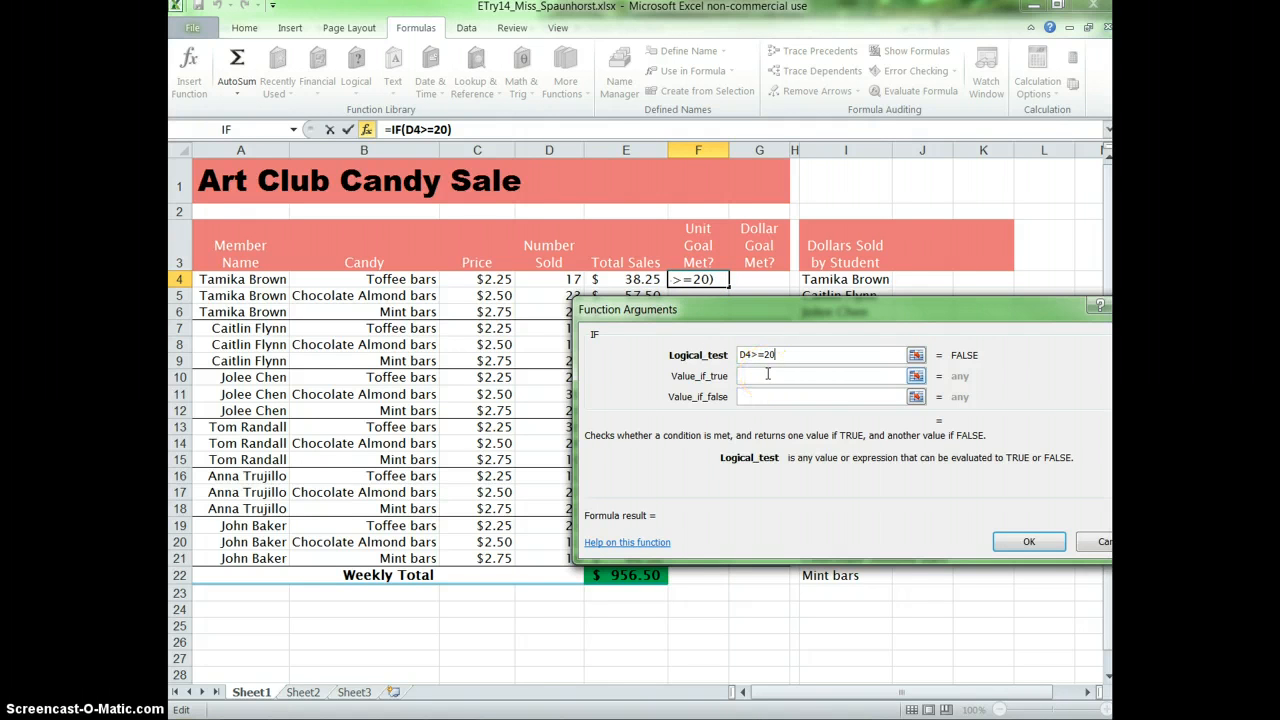
Return "YES" if true and "NO" if false in F4, and fill the formula down to F21
{"action": "left_click", "coordinate": [775, 376]}
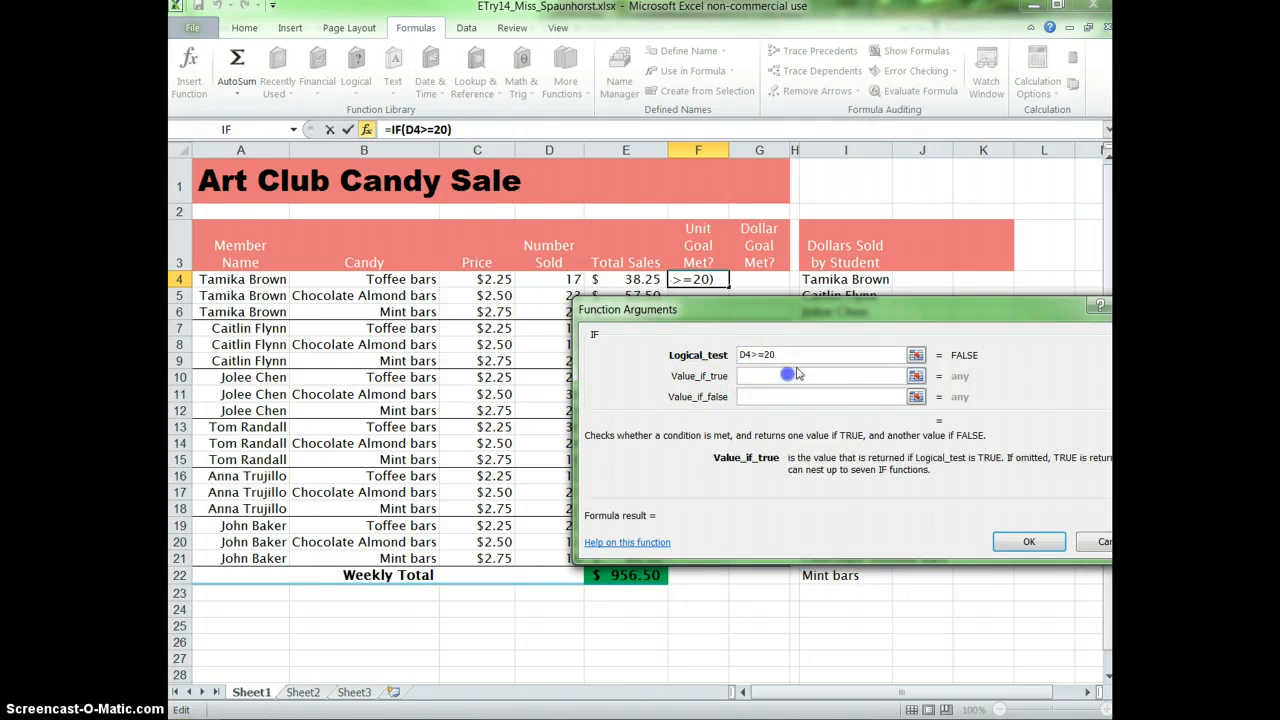
{"action": "left_click", "coordinate": [849, 374]}
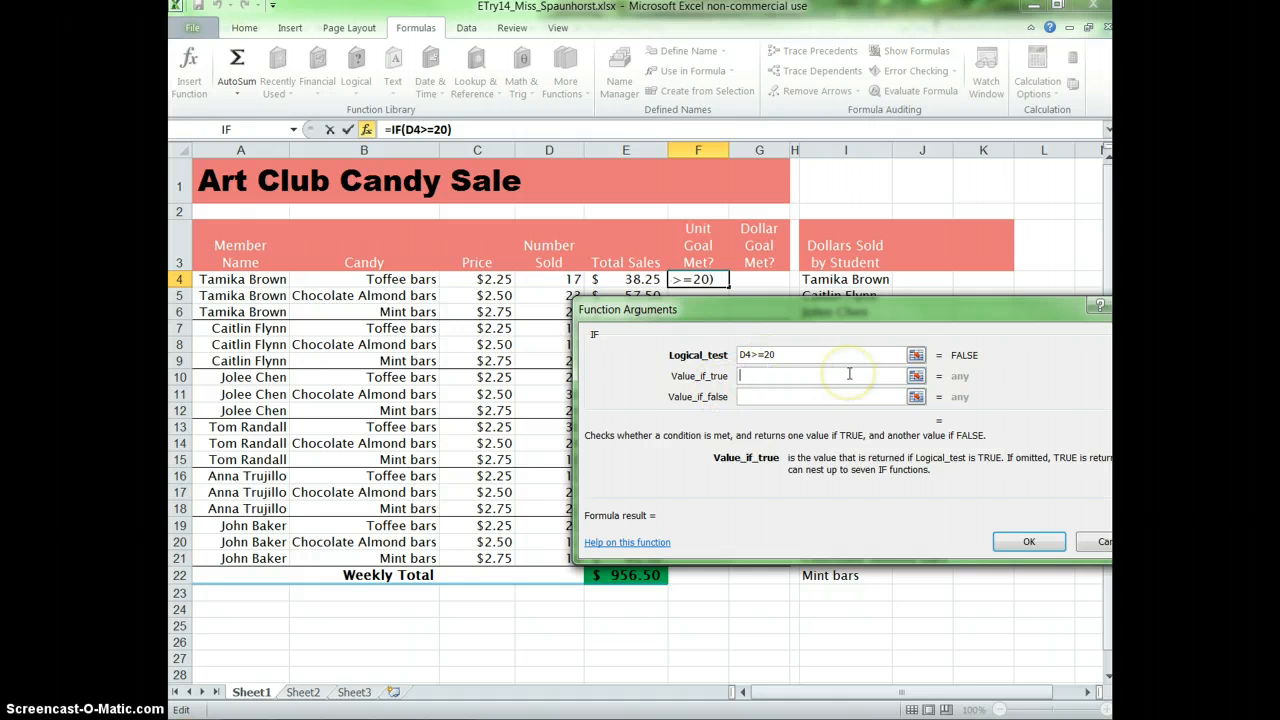
{"action": "type", "text": "YES"}
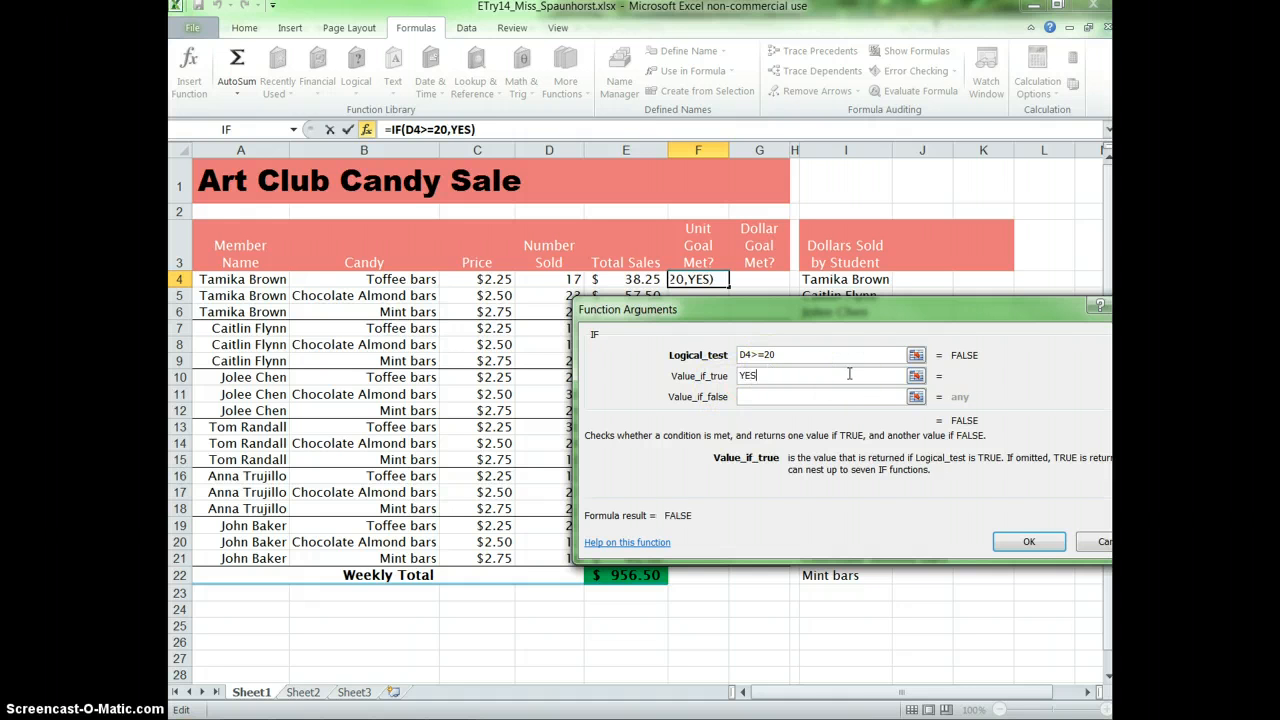
{"action": "left_click", "coordinate": [816, 395]}
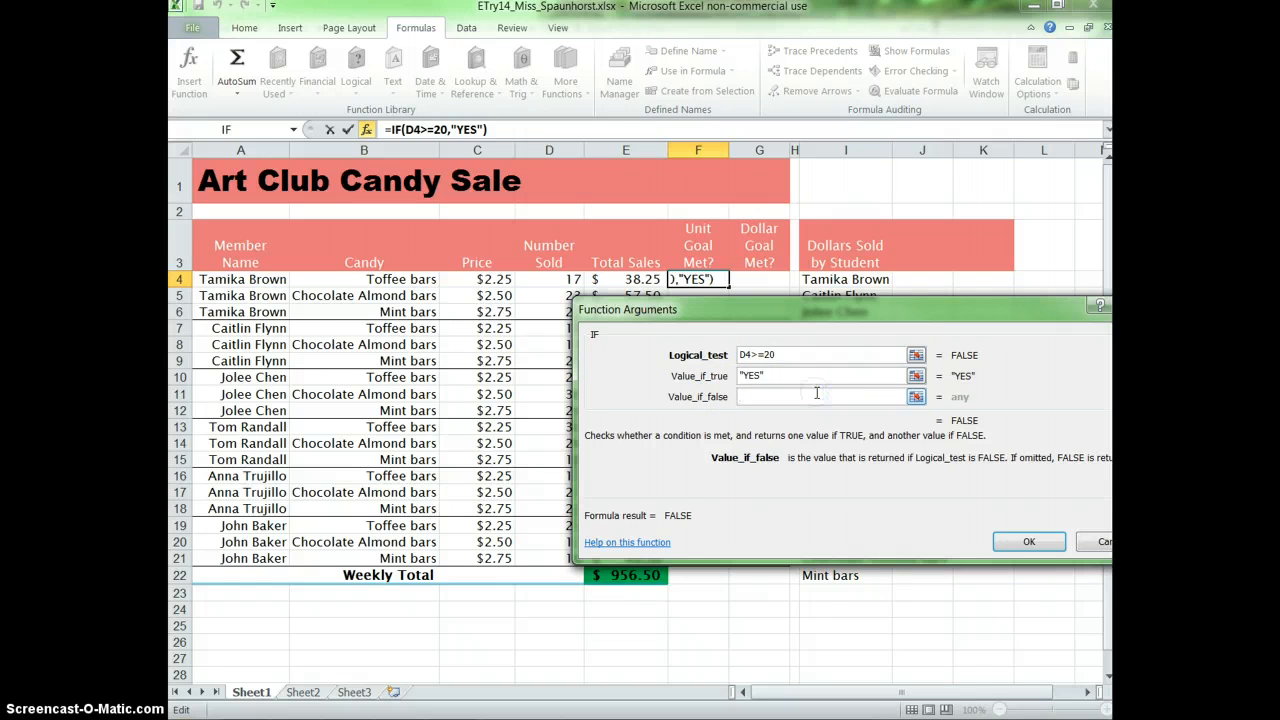
{"action": "type", "text": "NO"}
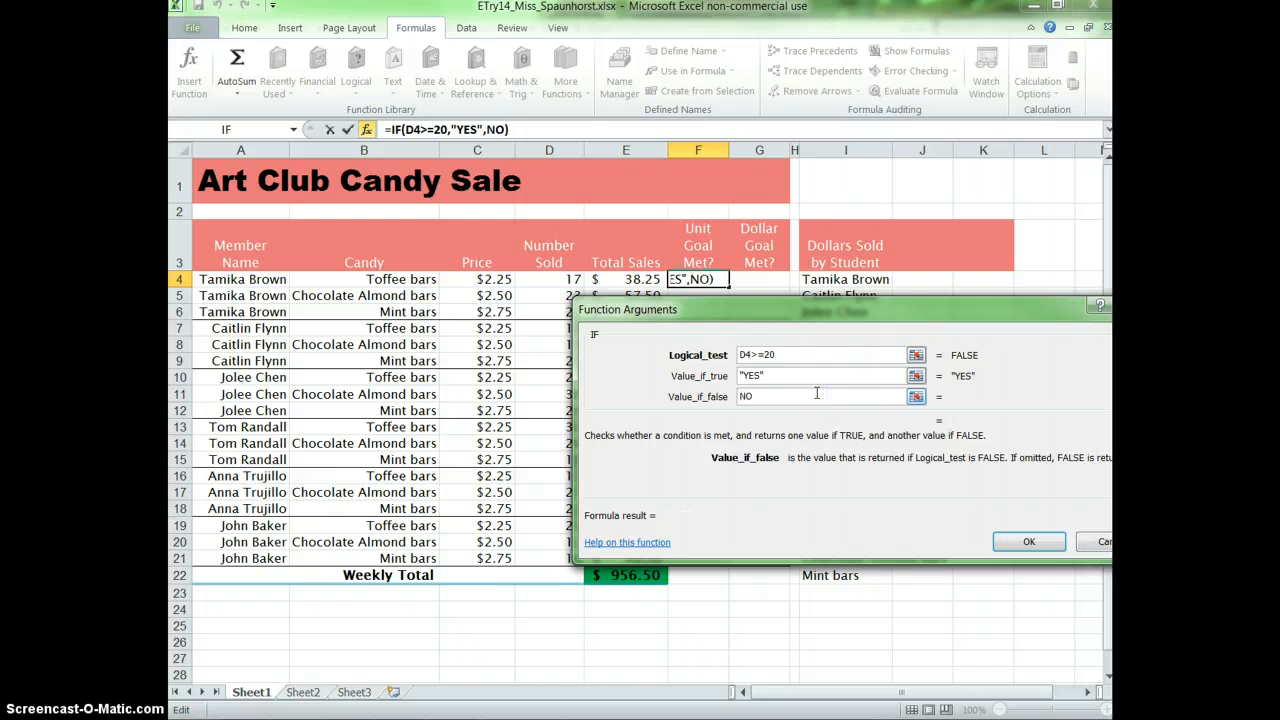
{"action": "left_click", "coordinate": [1024, 541]}
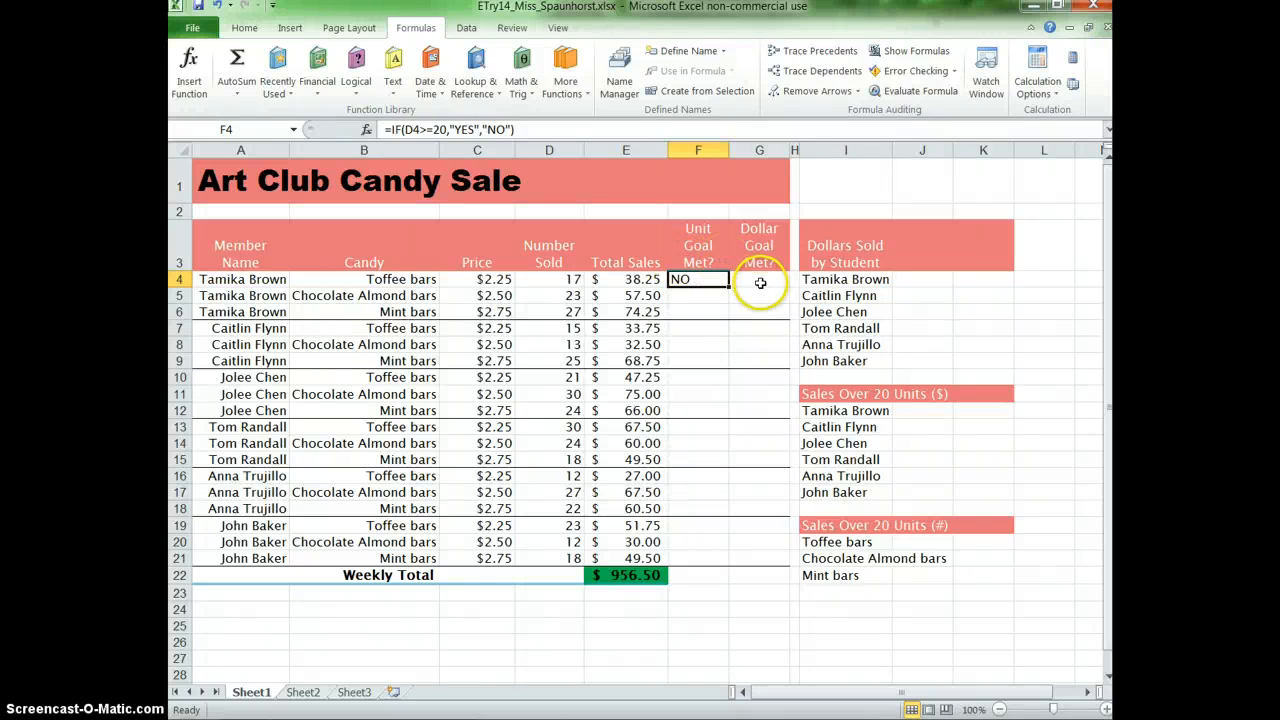
{"action": "double_click", "coordinate": [730, 286]}
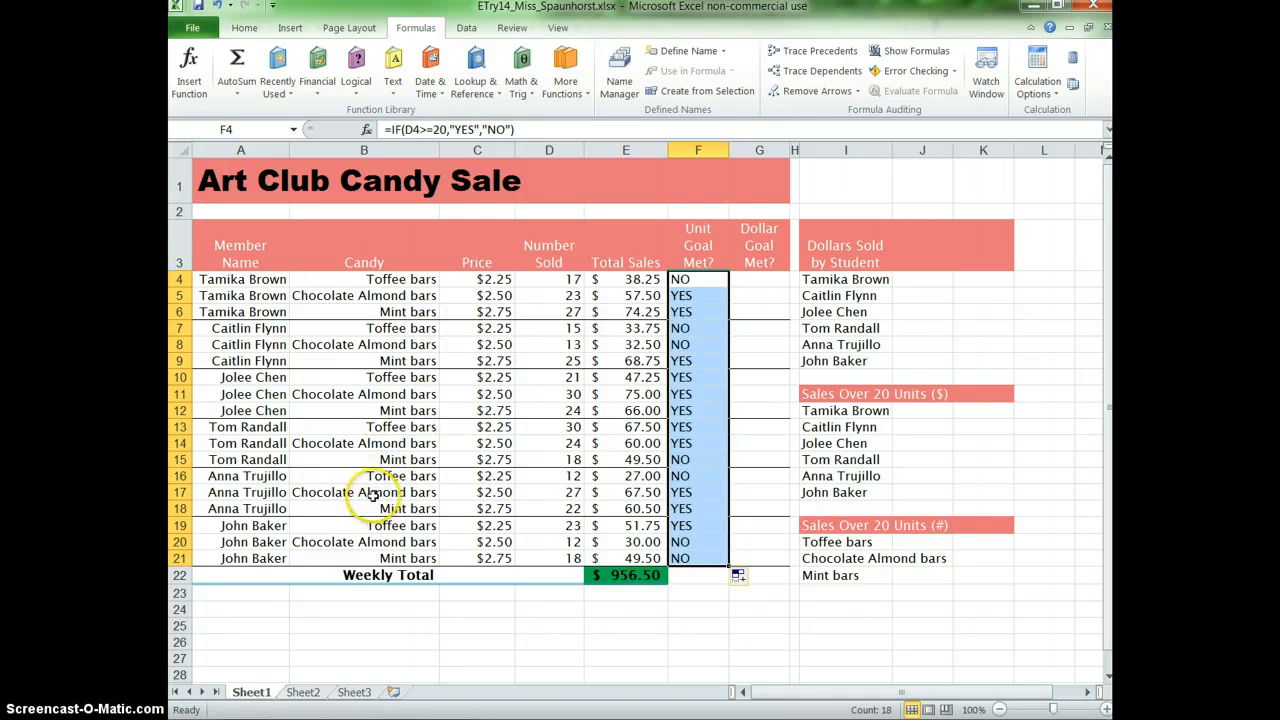
Name the price range C4:C21 as Price
{"action": "left_click", "coordinate": [466, 280]}
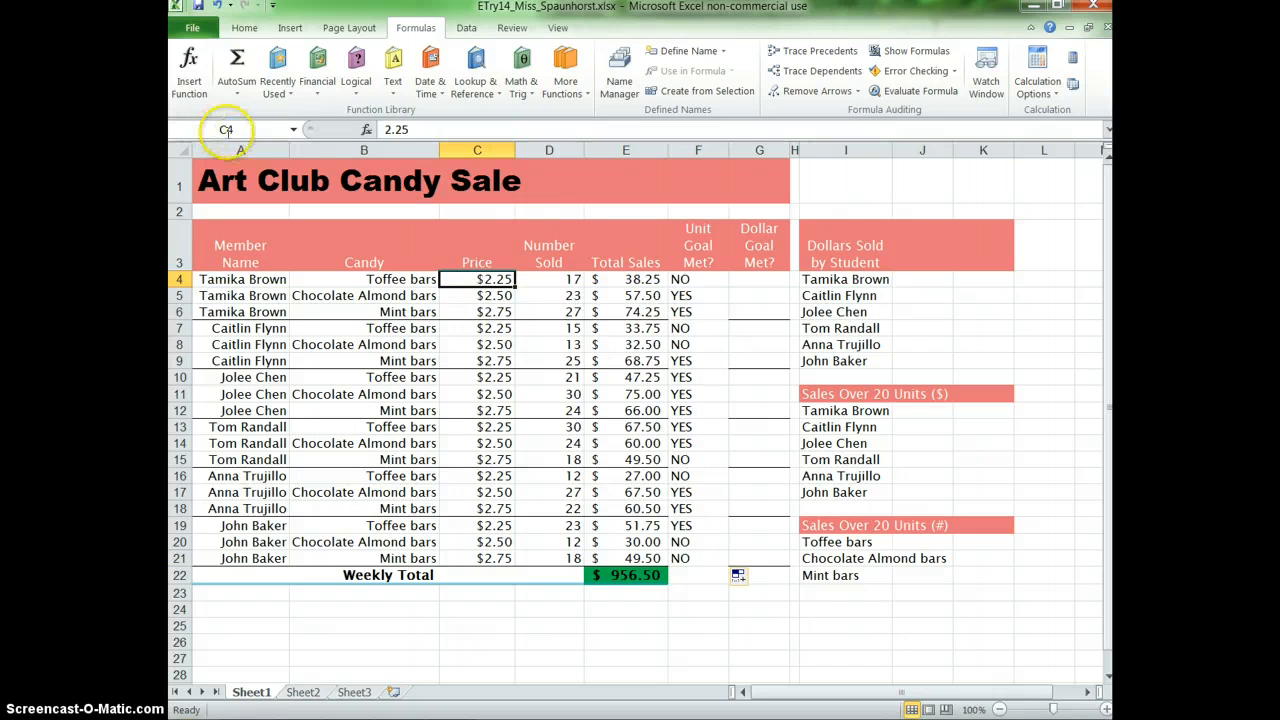
{"action": "left_click_drag", "start_coordinate": [473, 279], "coordinate": [505, 556]}
{"action": "left_click", "coordinate": [484, 278]}
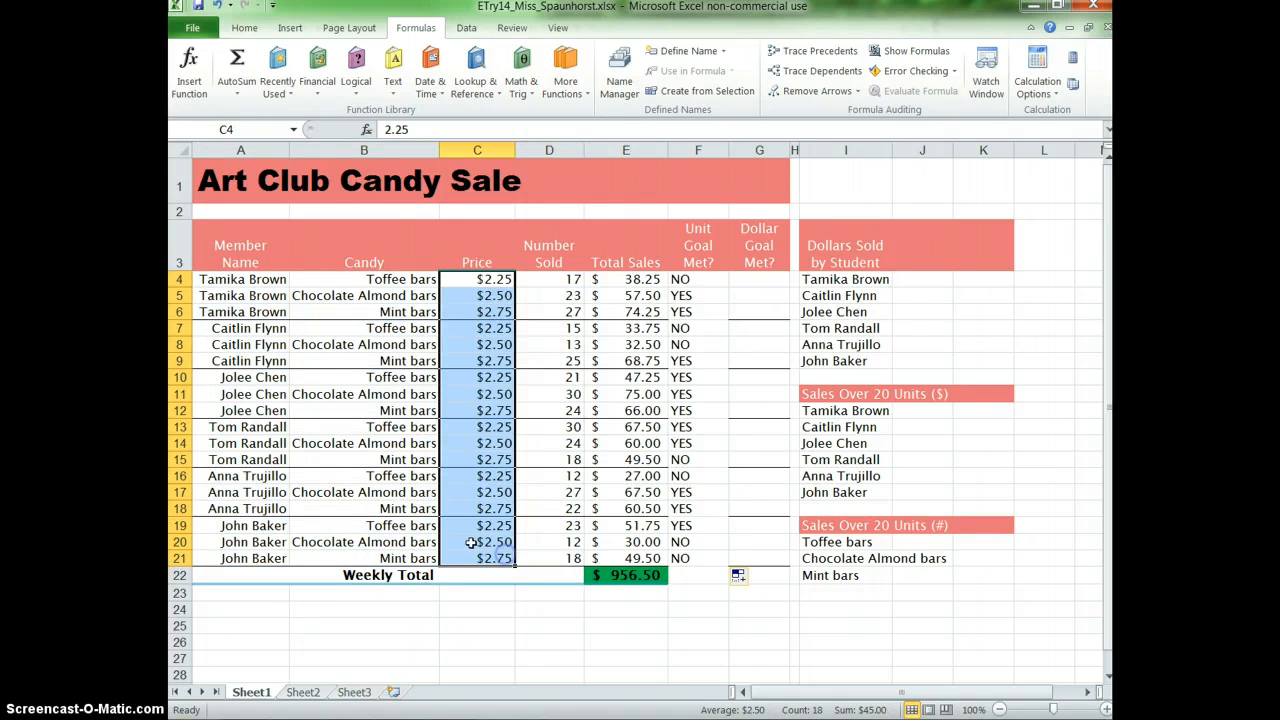
{"action": "left_click", "coordinate": [232, 129]}
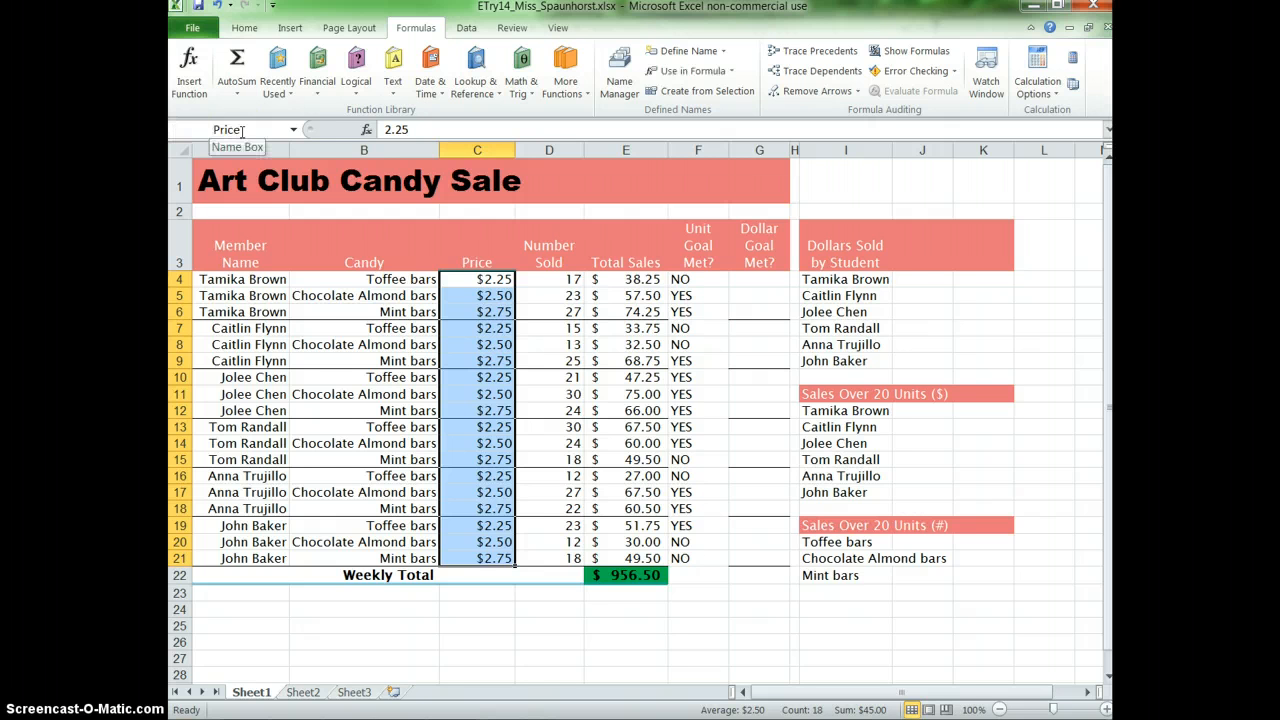
{"action": "key", "text": "Return"}
Check the named range by reselecting C4:C21 and by going to Price from another cell
{"action": "left_click", "coordinate": [543, 295]}
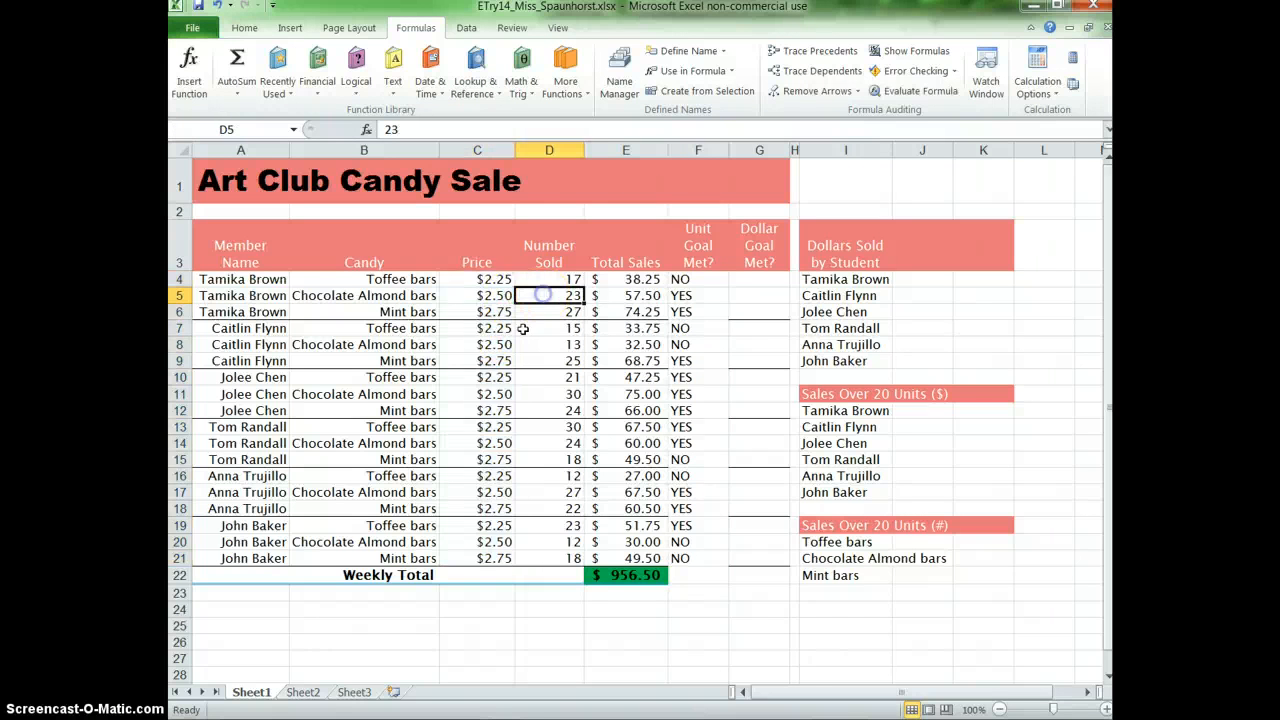
{"action": "left_click", "coordinate": [495, 344]}
{"action": "left_click_drag", "start_coordinate": [472, 284], "coordinate": [483, 557]}
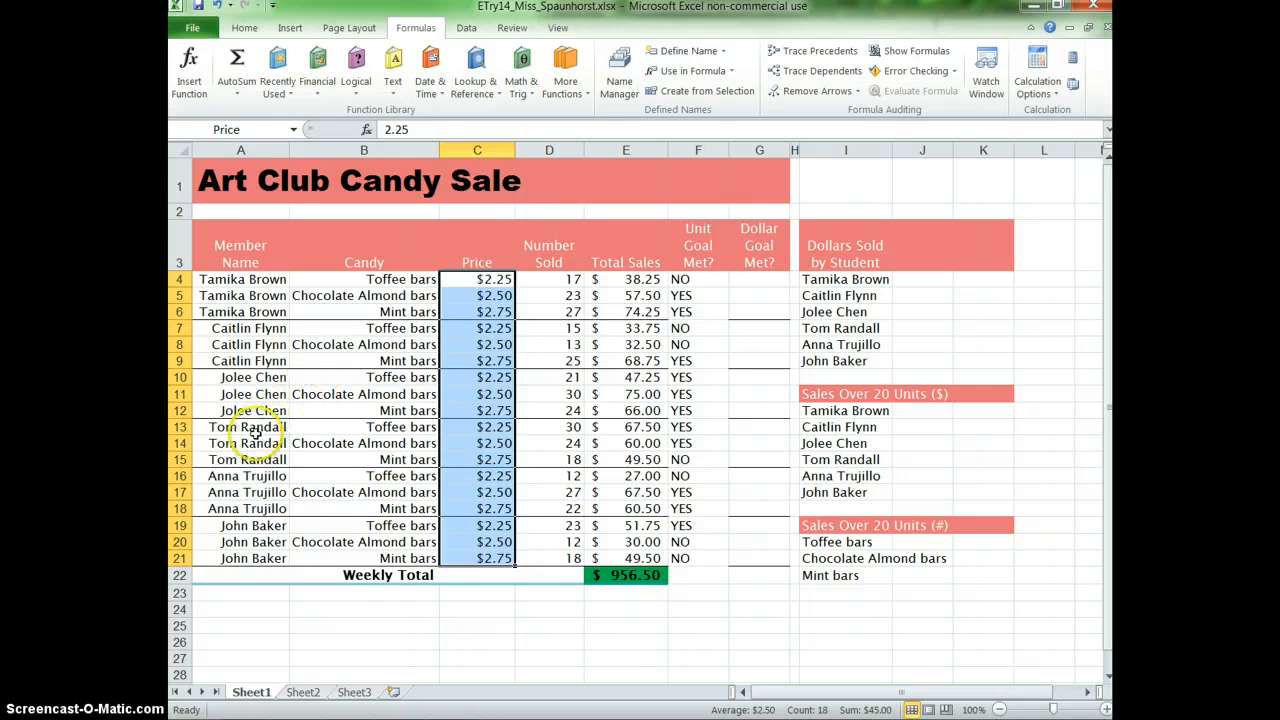
{"action": "left_click", "coordinate": [256, 440]}
{"action": "left_click", "coordinate": [265, 130]}
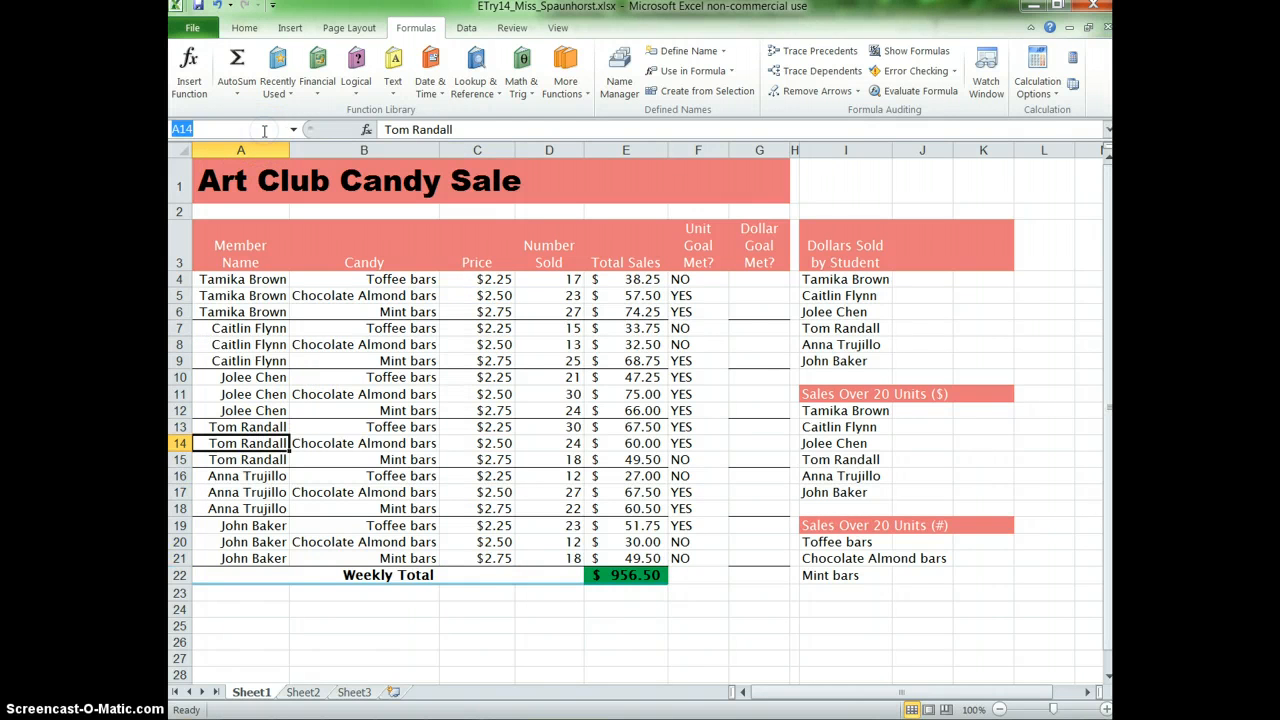
{"action": "type", "text": "Price"}
{"action": "key", "text": "Return"}
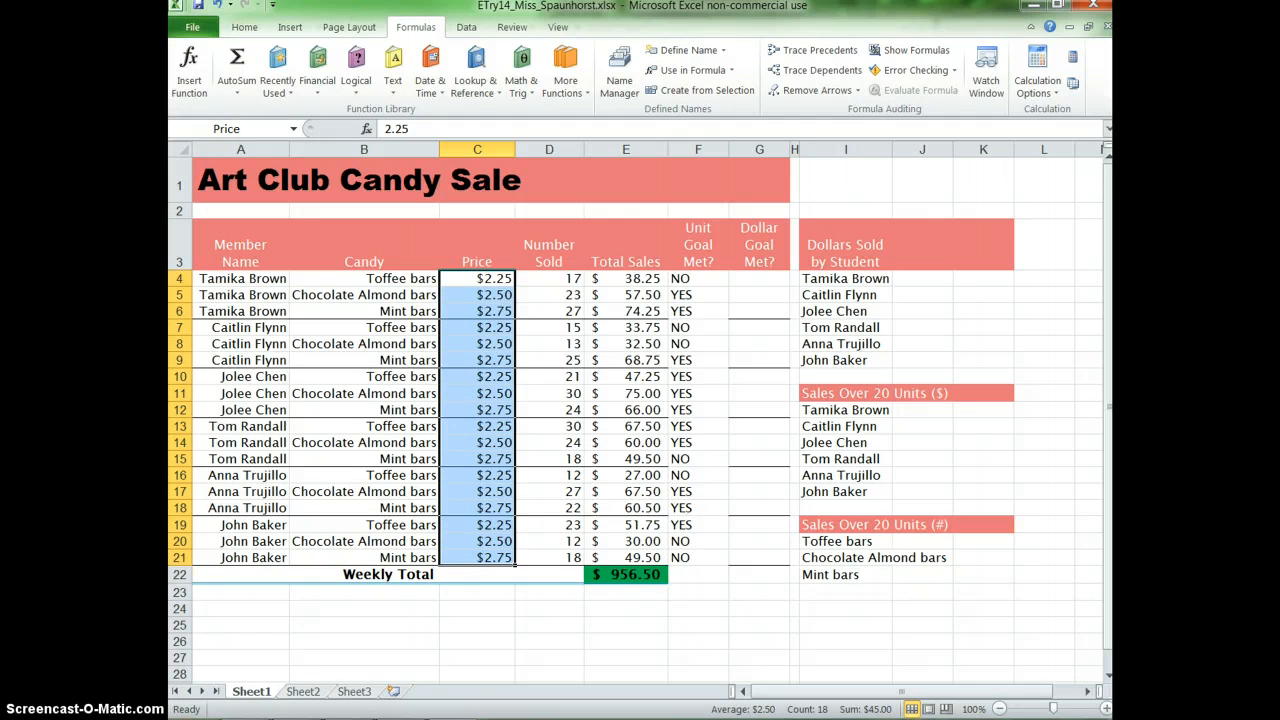
Insert an IF function in cell G4 under Dollar Goal Met? with the logical test E4>=60
{"action": "left_click", "coordinate": [761, 281]}
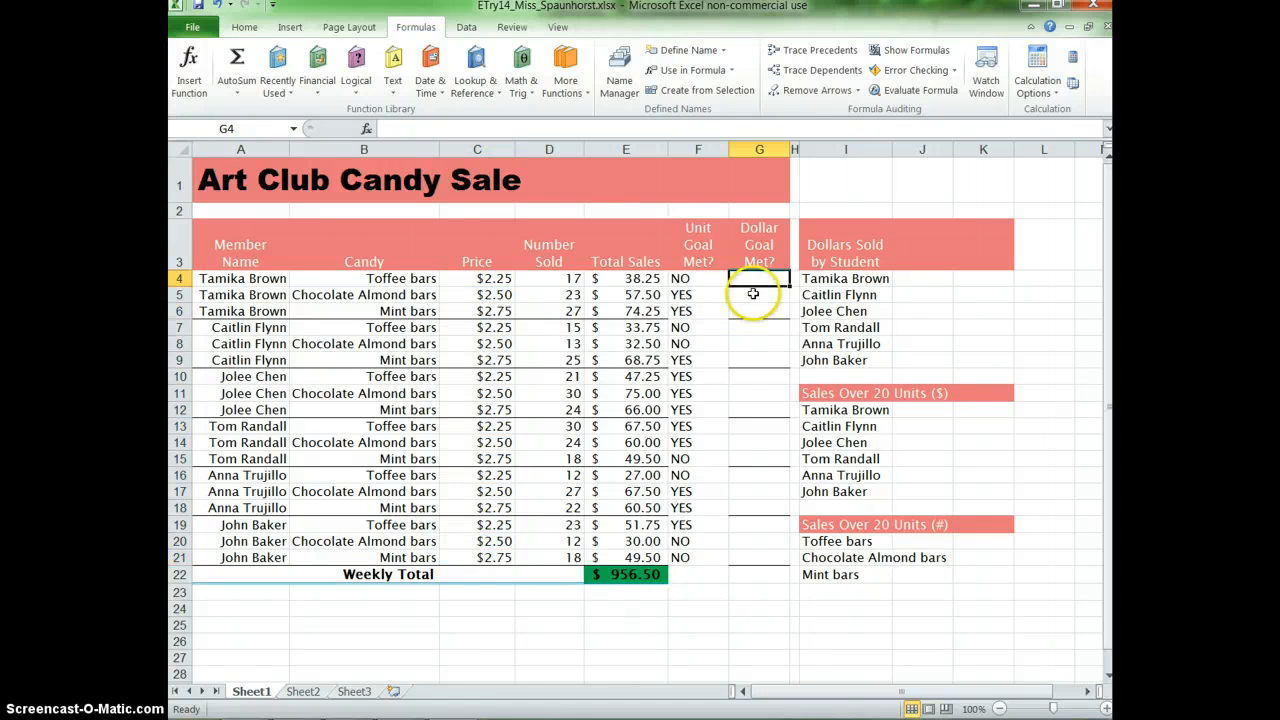
{"action": "left_click", "coordinate": [366, 131]}
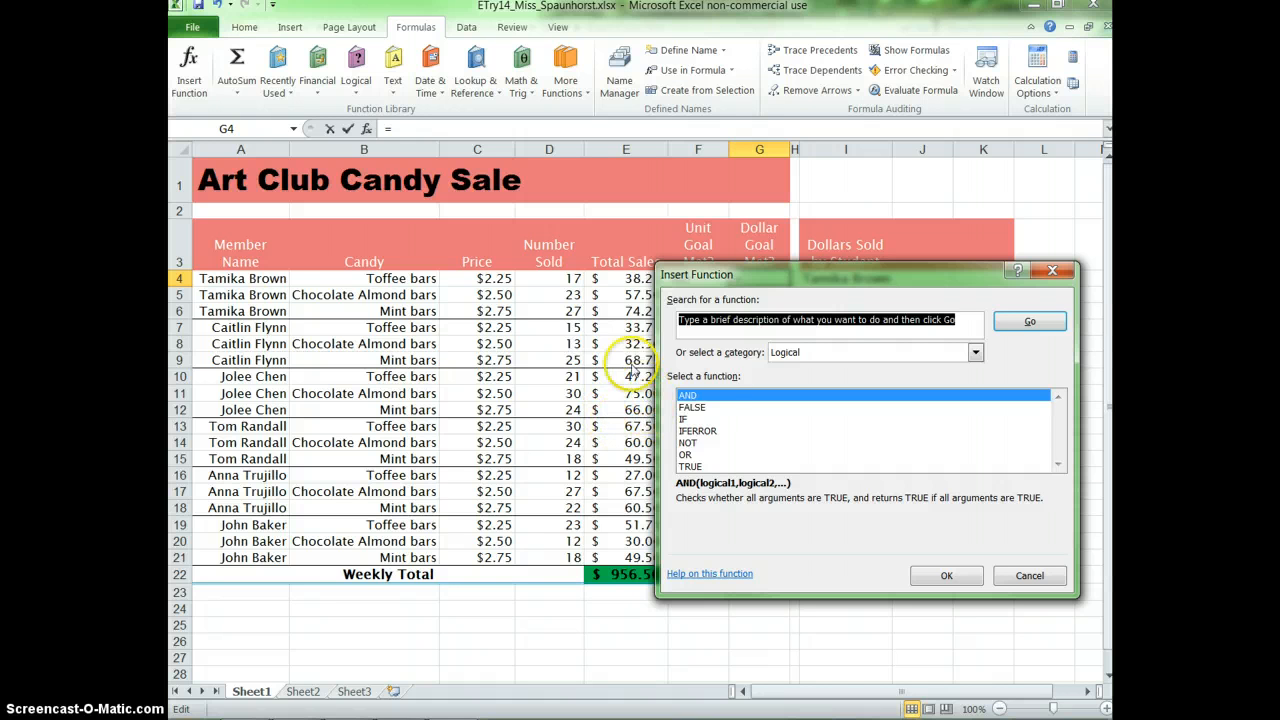
{"action": "double_click", "coordinate": [684, 418]}
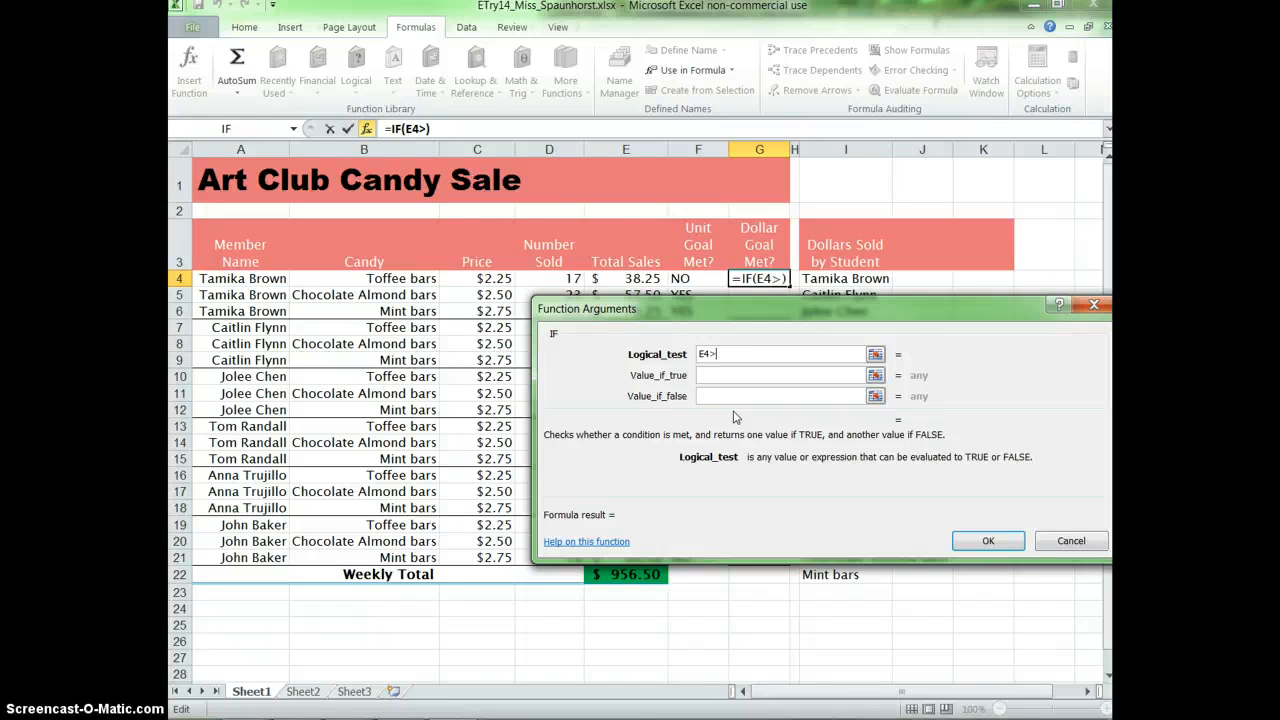
{"action": "type", "text": "=60"}
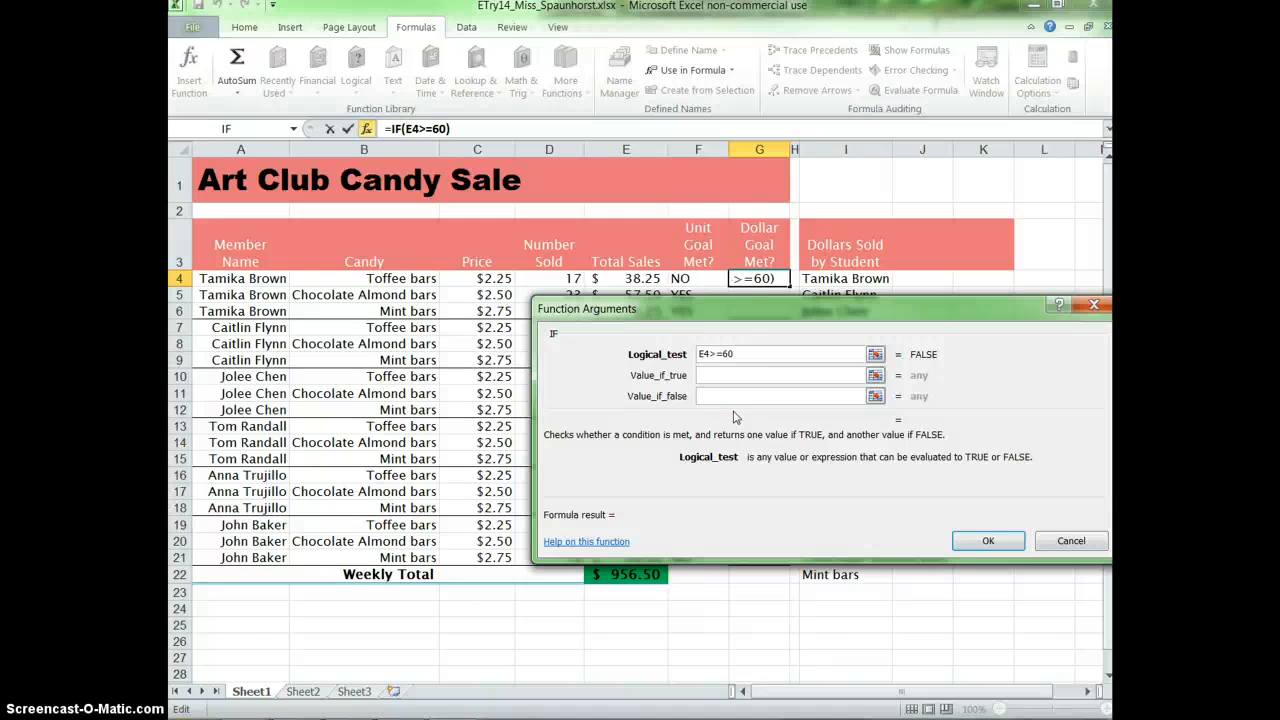
Return "YES" if true and "NO" if false in G4, and fill the formula down to G21
{"action": "left_click", "coordinate": [757, 360]}
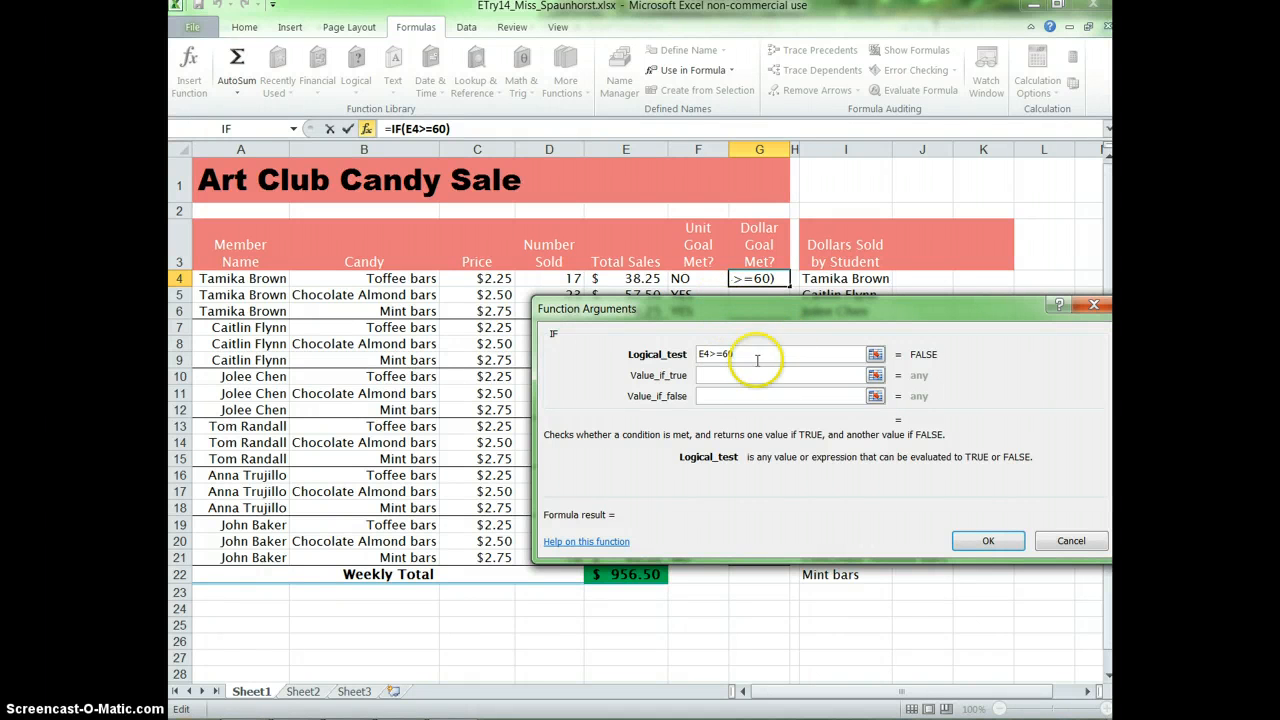
{"action": "left_click", "coordinate": [705, 376]}
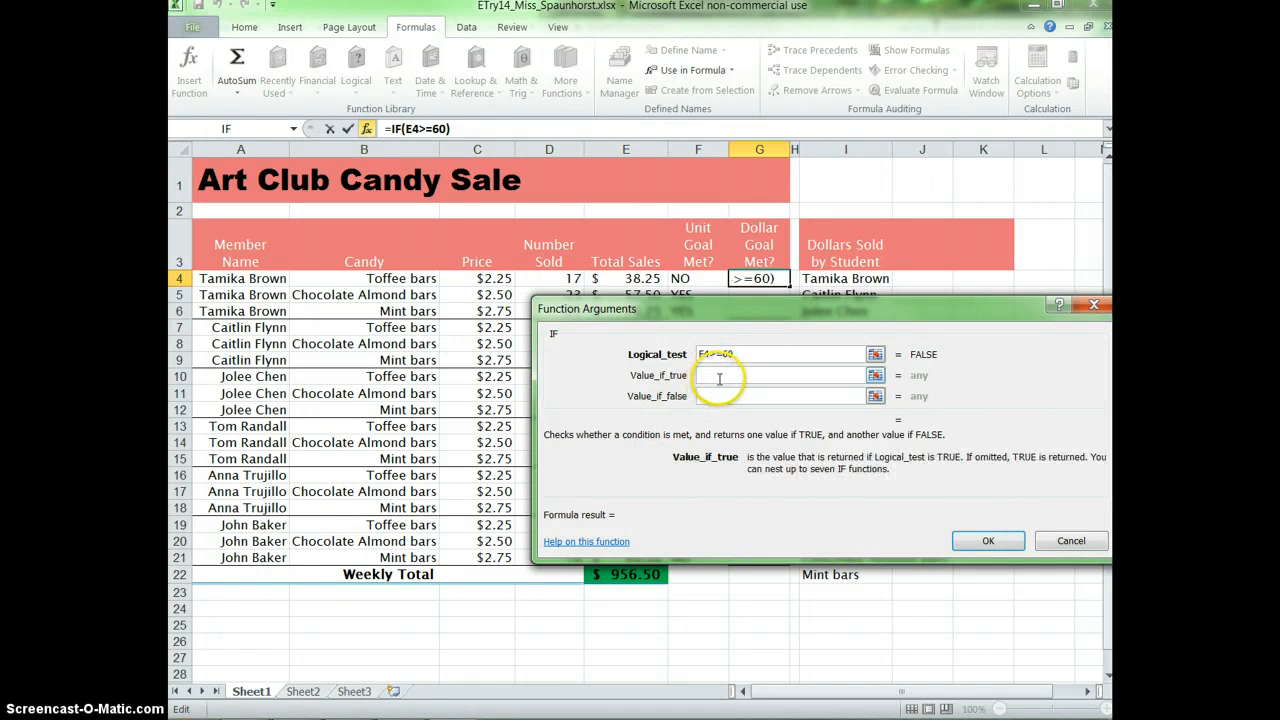
{"action": "type", "text": "YES"}
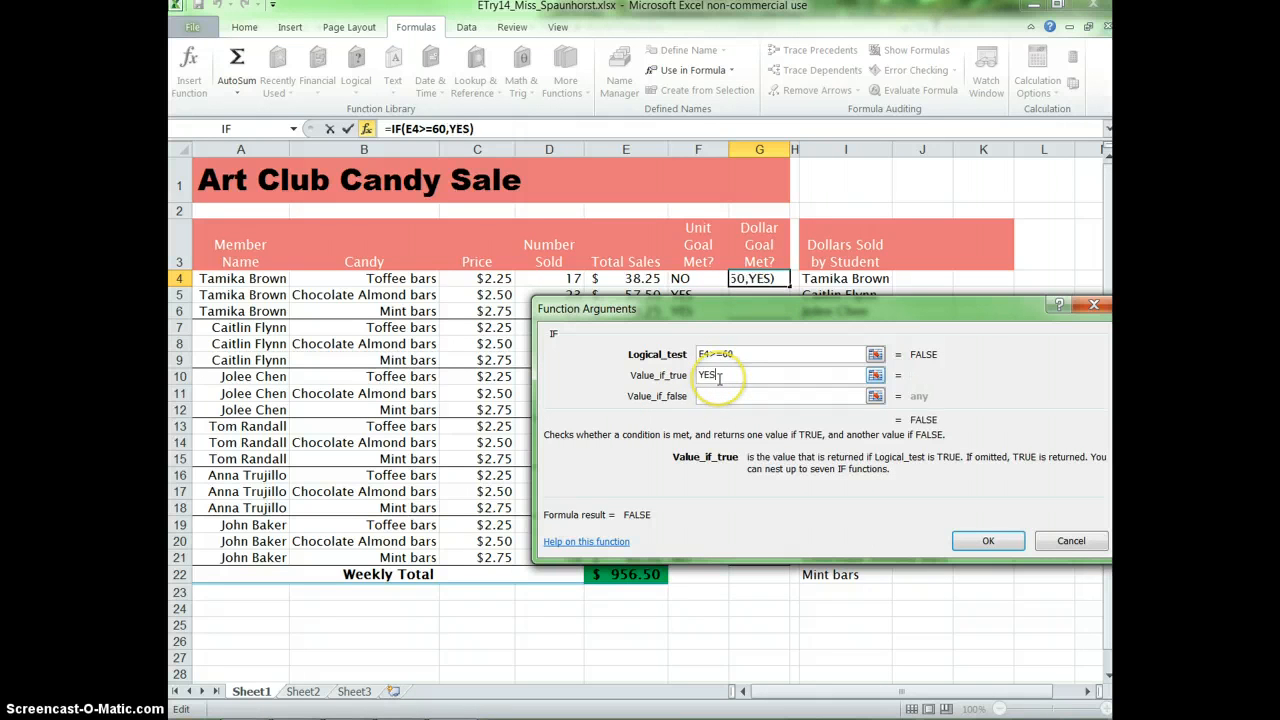
{"action": "left_click", "coordinate": [731, 396]}
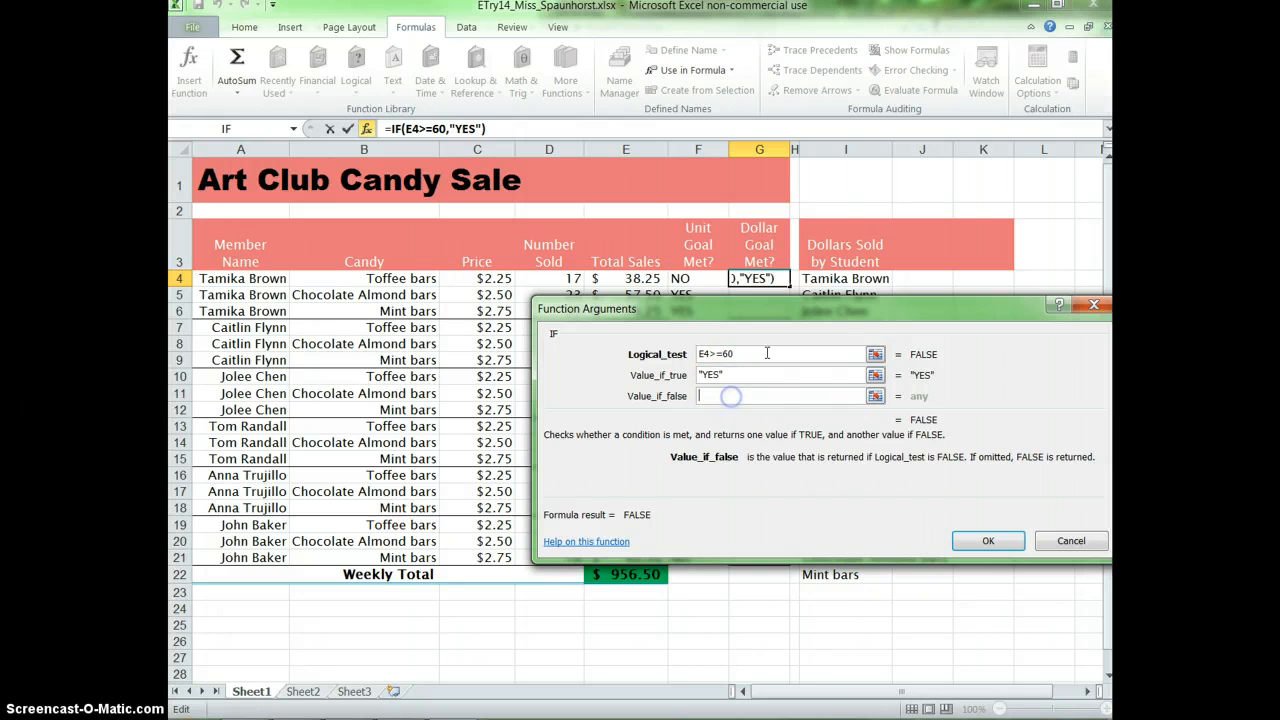
{"action": "type", "text": "no"}
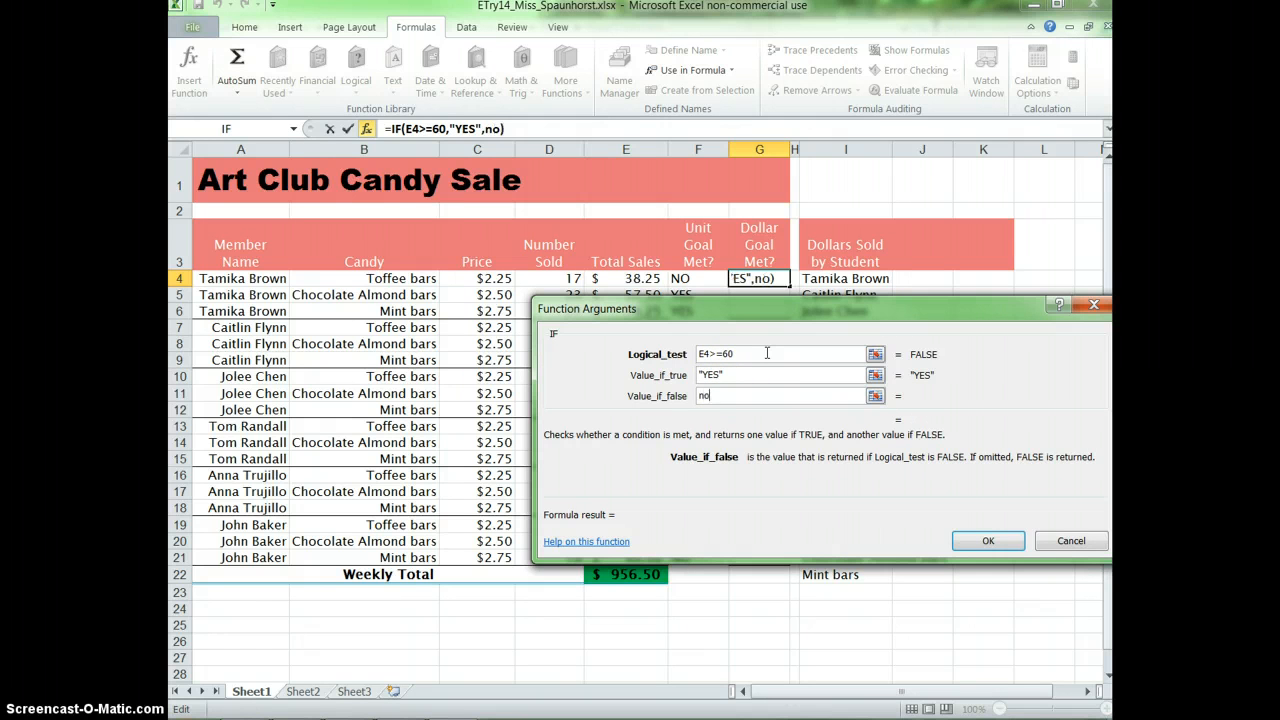
{"action": "key", "text": "BackSpace"}
{"action": "key", "text": "BackSpace"}
{"action": "type", "text": "NO"}
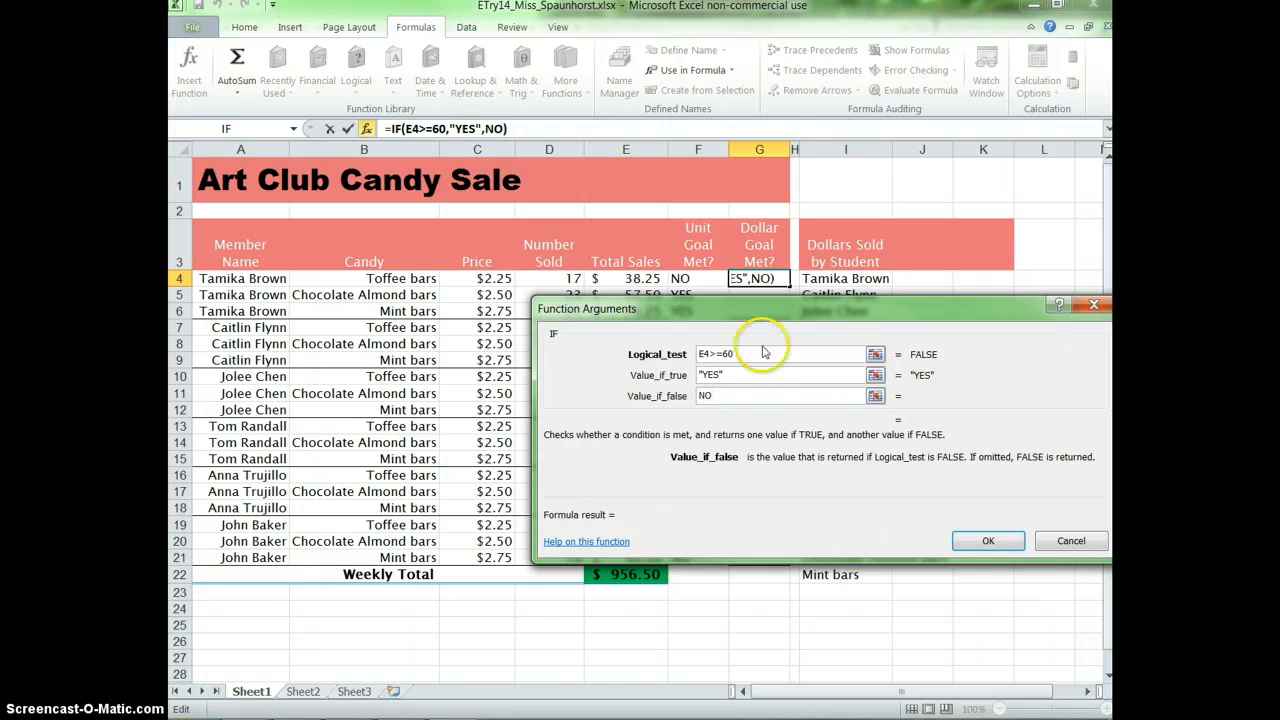
{"action": "left_click", "coordinate": [988, 541]}
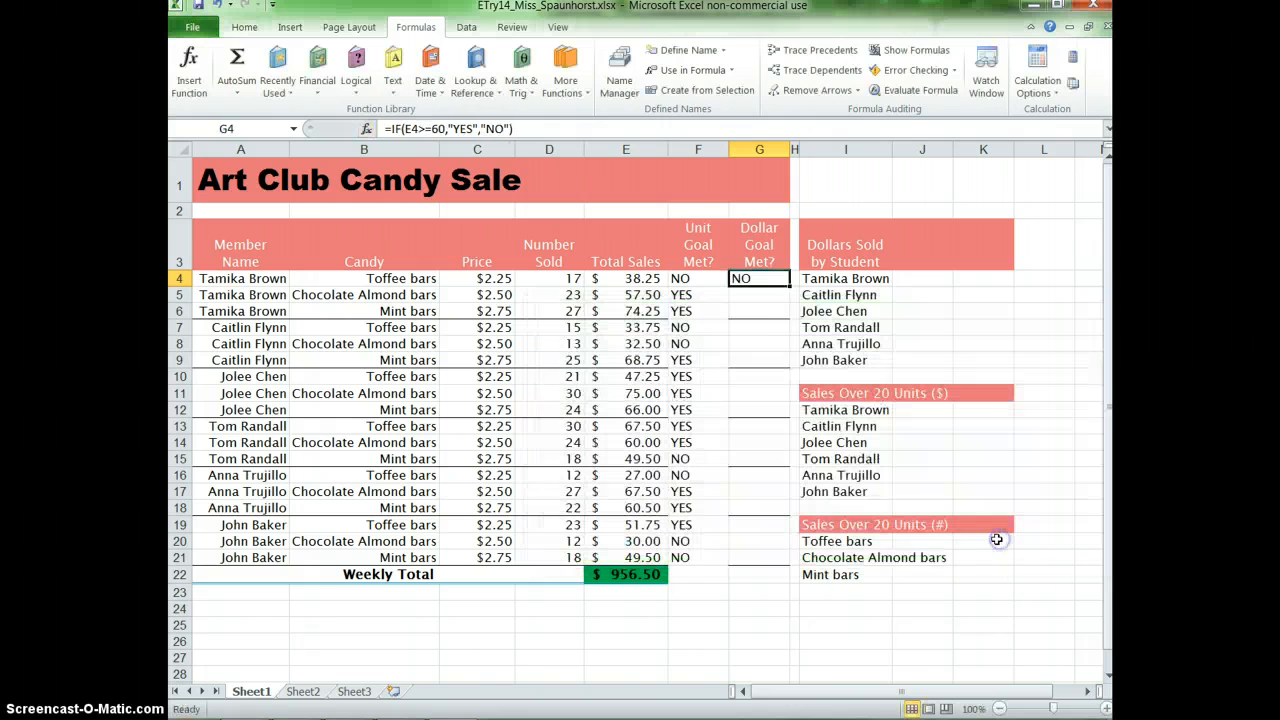
{"action": "double_click", "coordinate": [789, 287]}
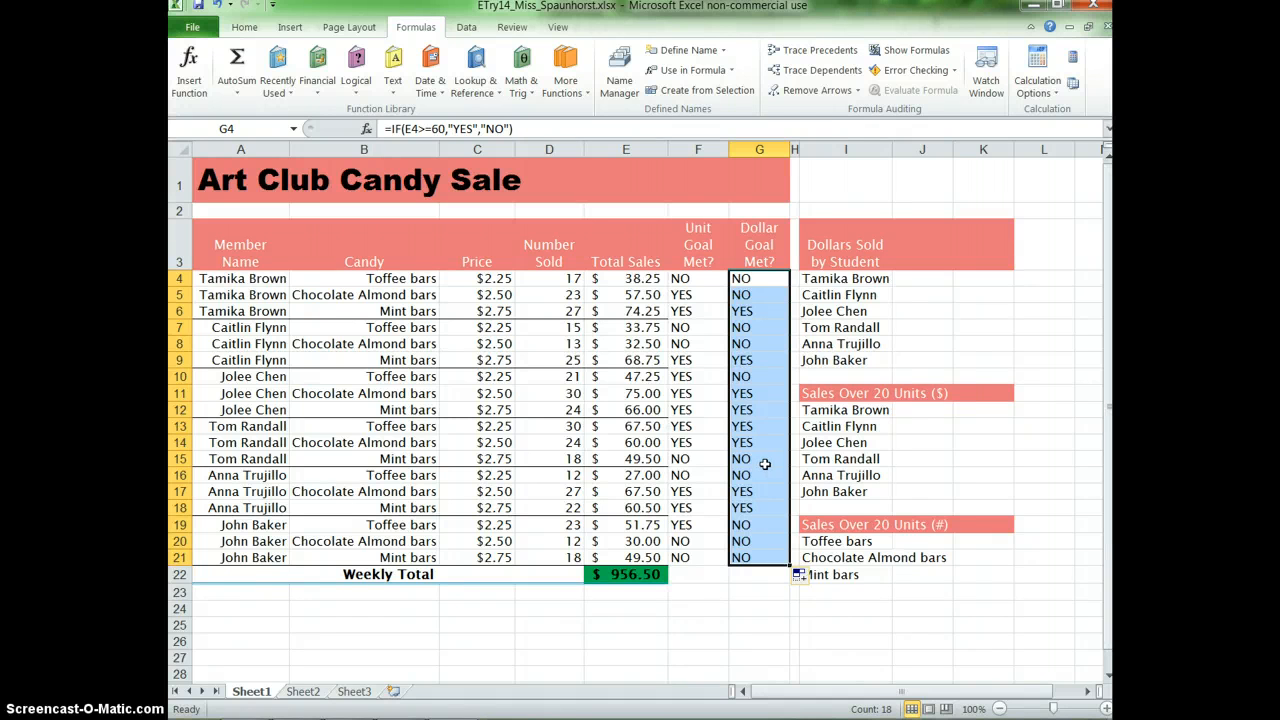
Add a bottom border to the Unit Goal and Dollar Goal cells (F:G) in rows 6, 9, 12, 15, 18 and 21
{"action": "left_click", "coordinate": [686, 376]}
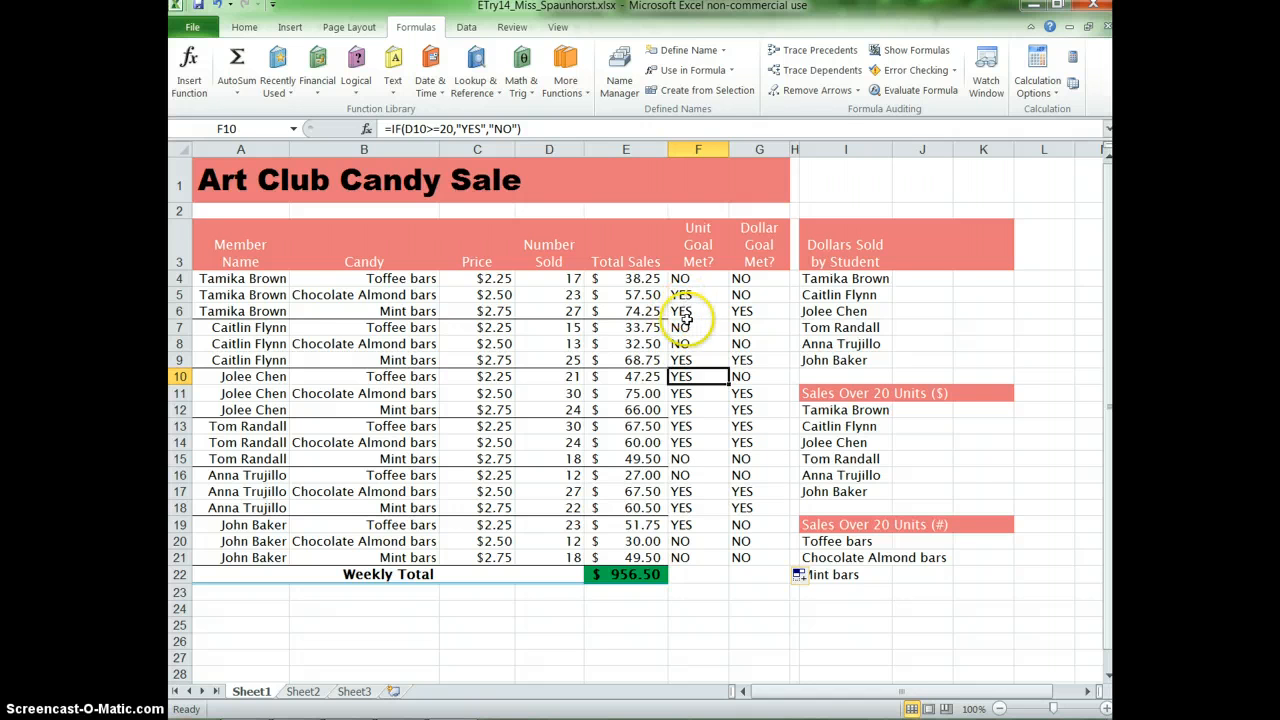
{"action": "left_click_drag", "start_coordinate": [677, 311], "coordinate": [759, 311]}
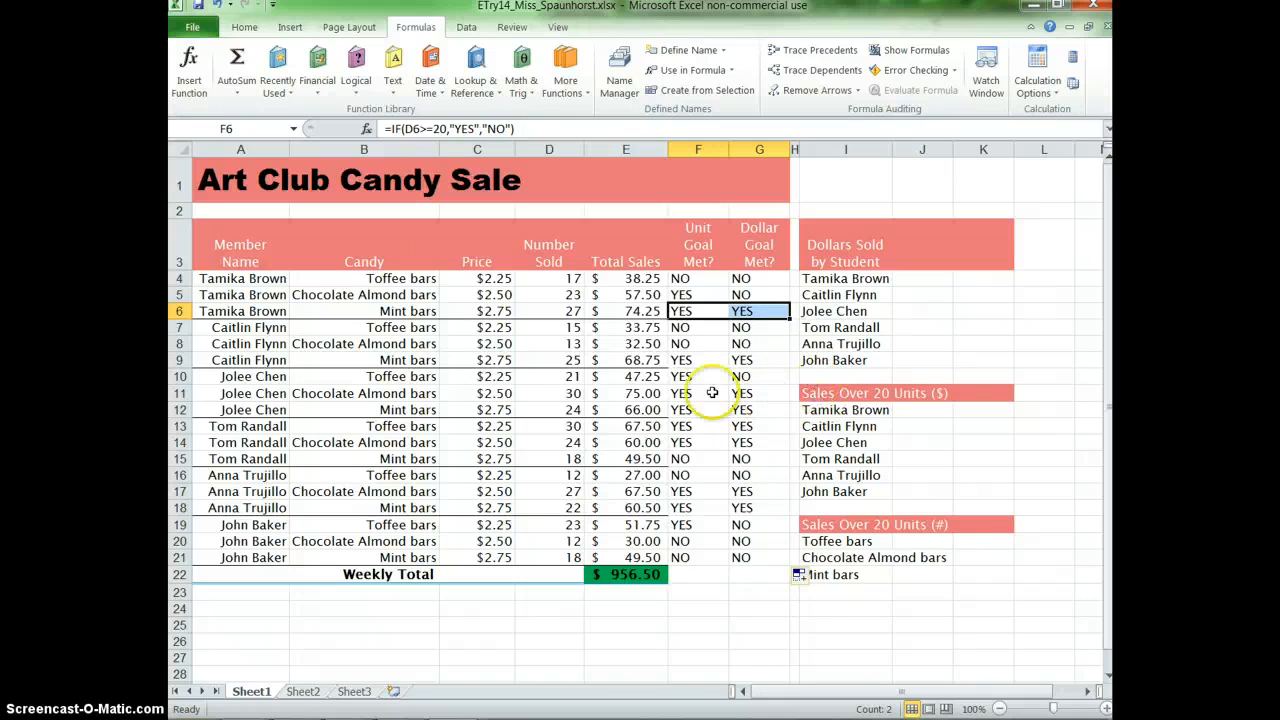
{"action": "left_click_drag", "start_coordinate": [689, 360], "coordinate": [742, 360]}
{"action": "left_click_drag", "start_coordinate": [691, 409], "coordinate": [744, 409]}
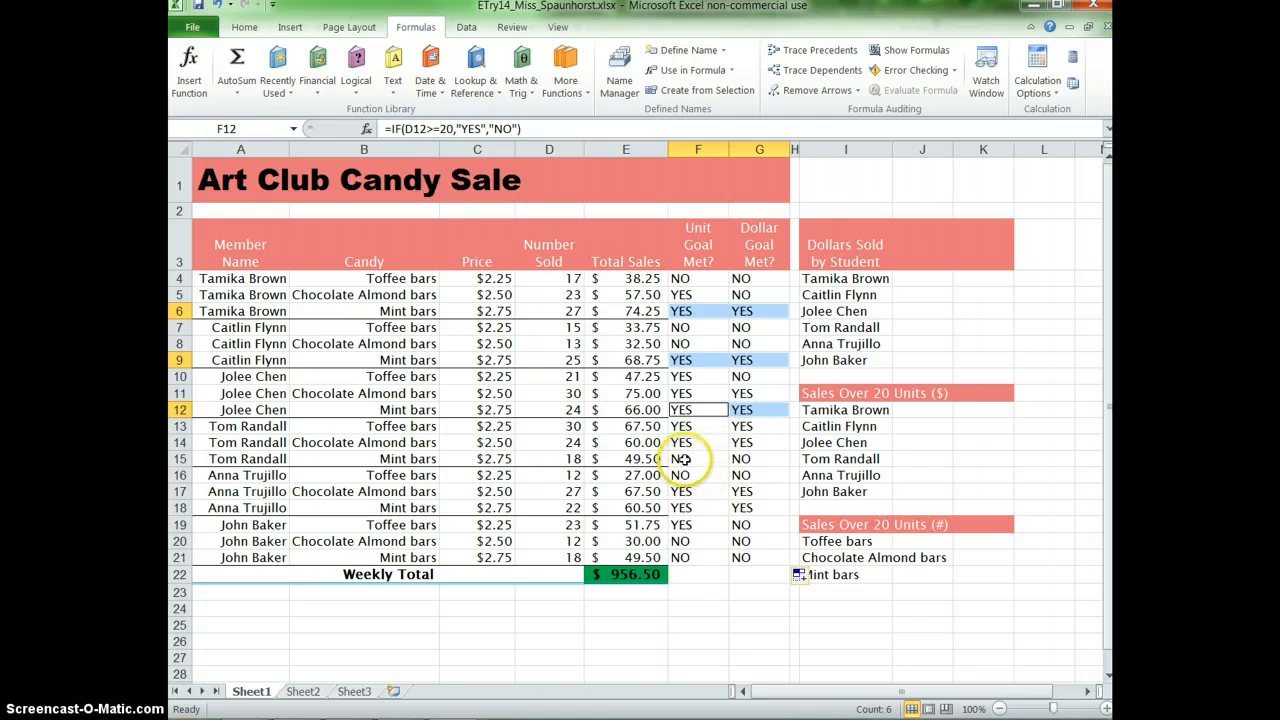
{"action": "left_click_drag", "start_coordinate": [688, 458], "coordinate": [743, 452]}
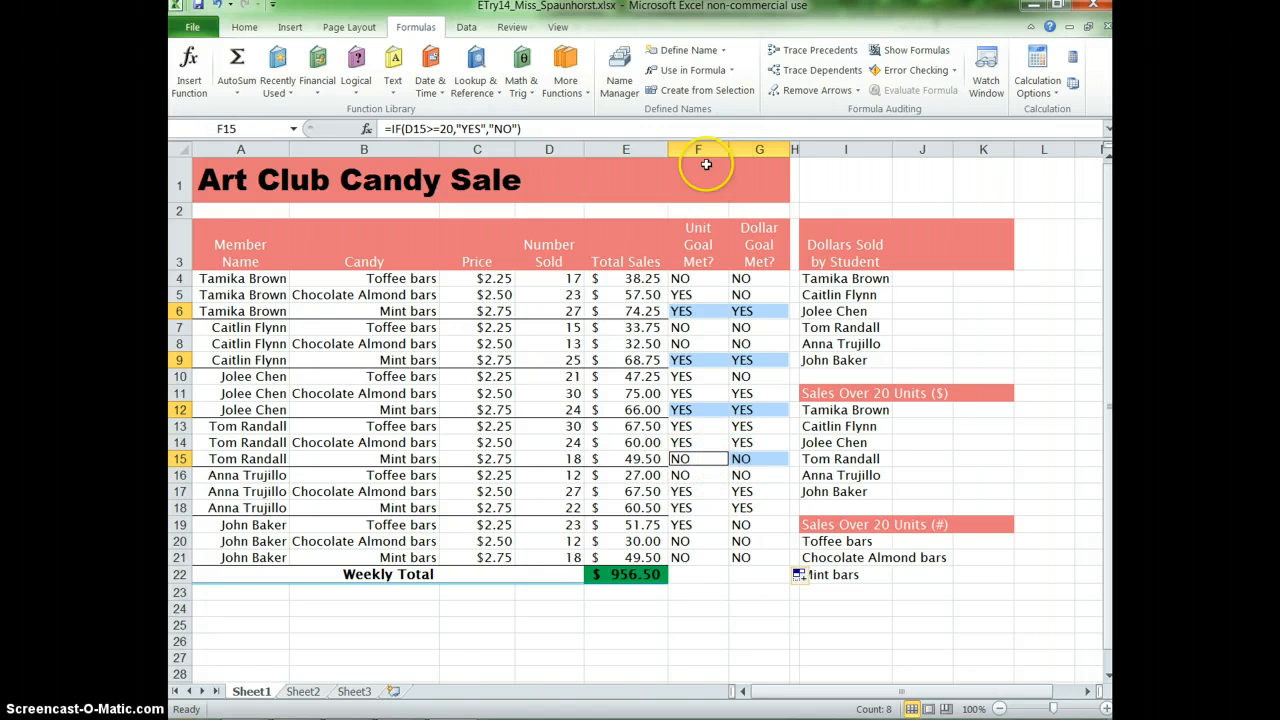
{"action": "left_click_drag", "start_coordinate": [693, 505], "coordinate": [748, 503]}
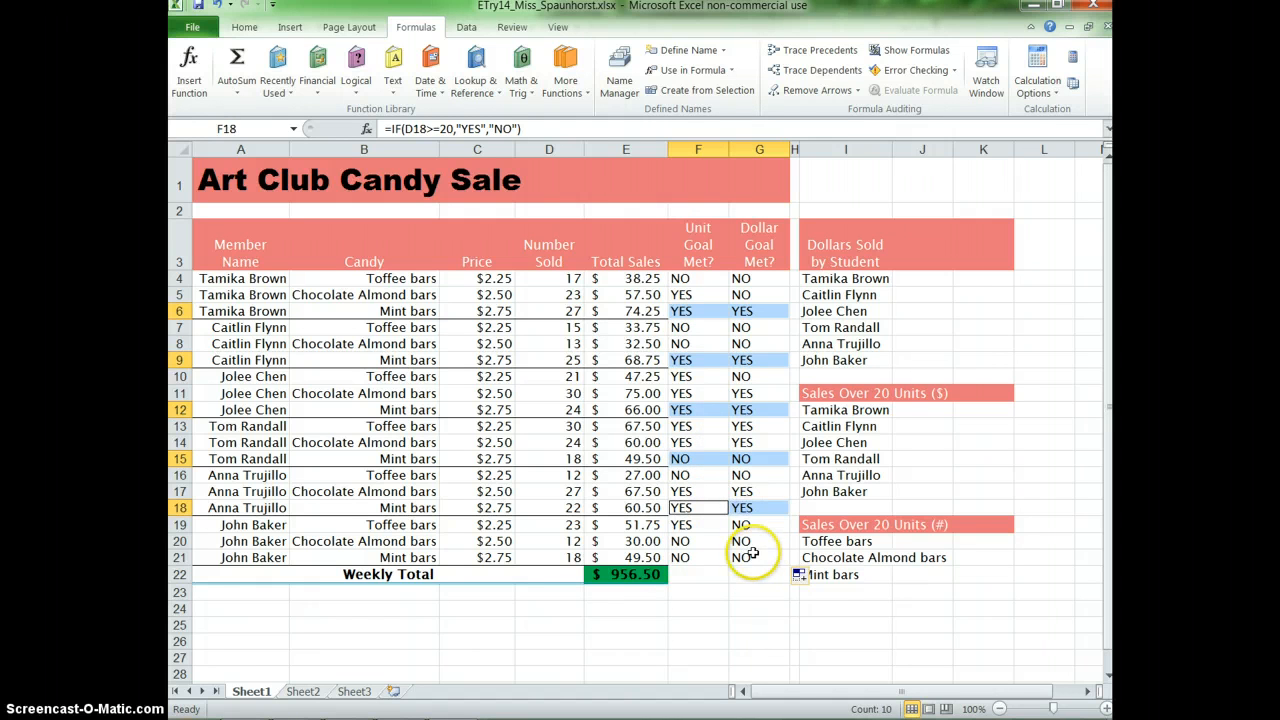
{"action": "left_click", "coordinate": [688, 555], "text": "ctrl"}
{"action": "left_click_drag", "start_coordinate": [722, 552], "coordinate": [734, 550]}
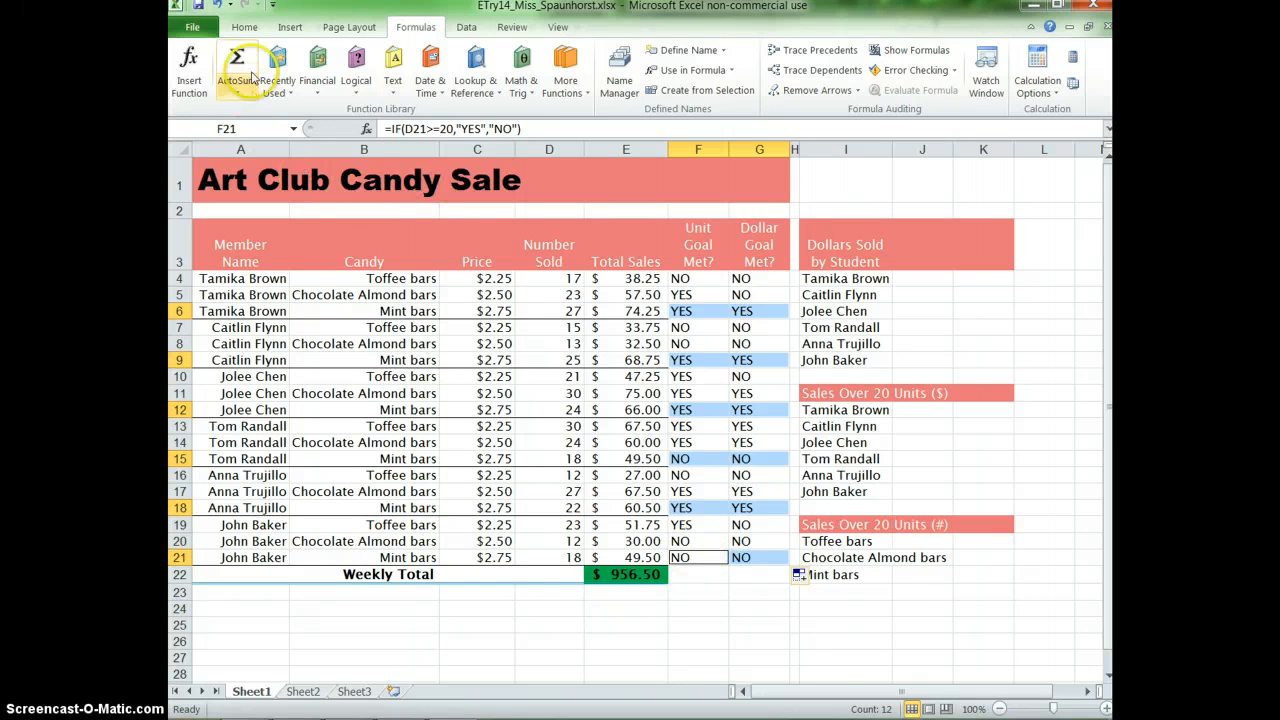
{"action": "left_click", "coordinate": [245, 28]}
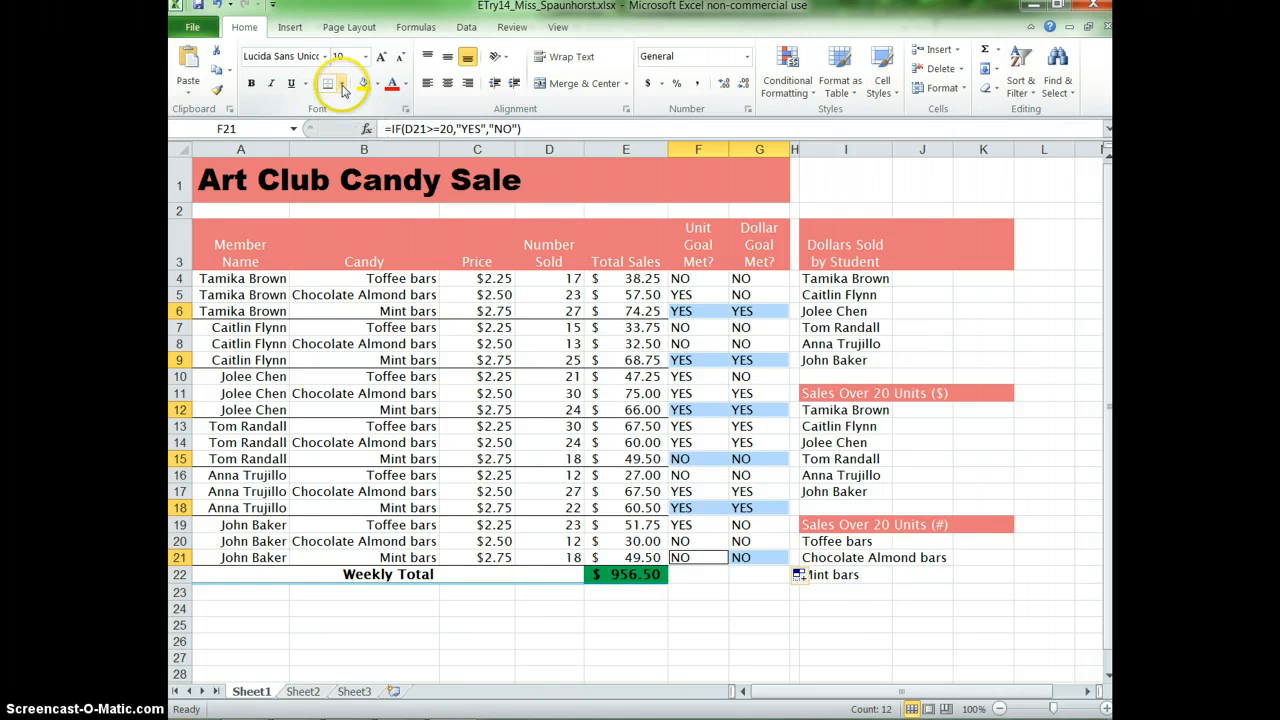
{"action": "left_click", "coordinate": [327, 87]}
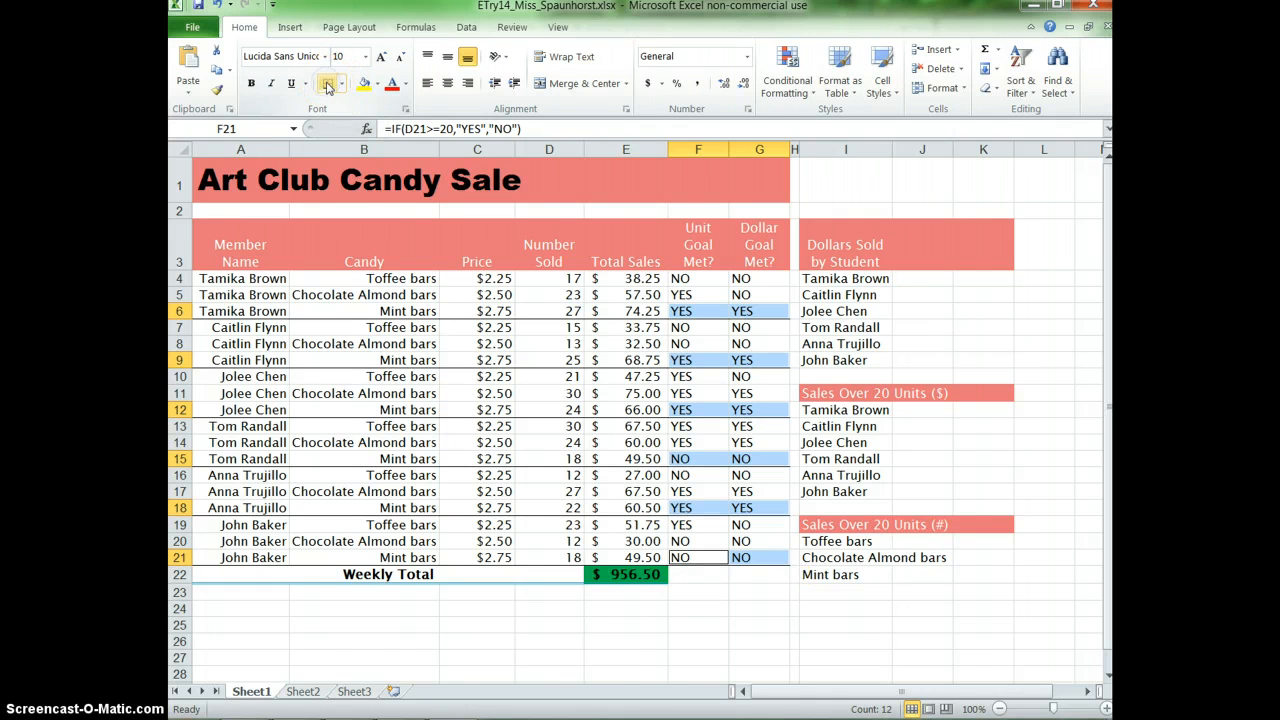
{"action": "left_click", "coordinate": [720, 356]}
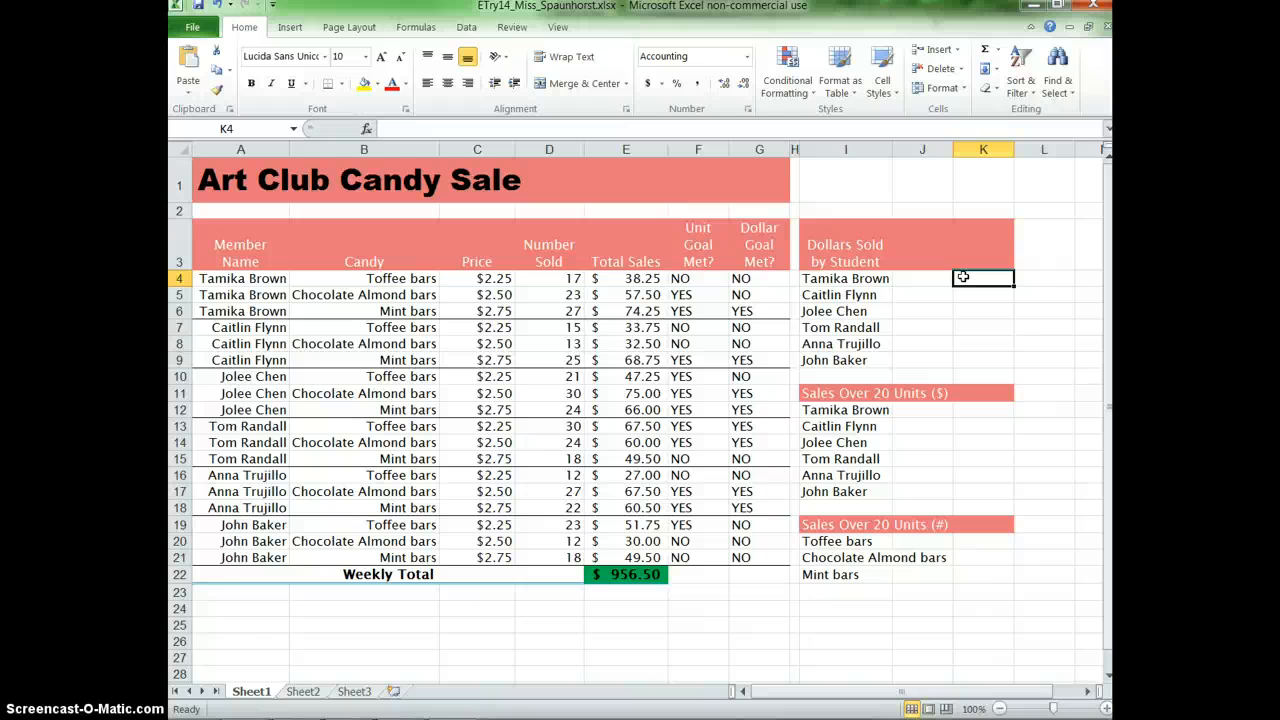
Insert a SUMIF function from the Math & Trig category in cell K4 under Dollars Sold by Student
{"action": "left_click", "coordinate": [366, 130]}
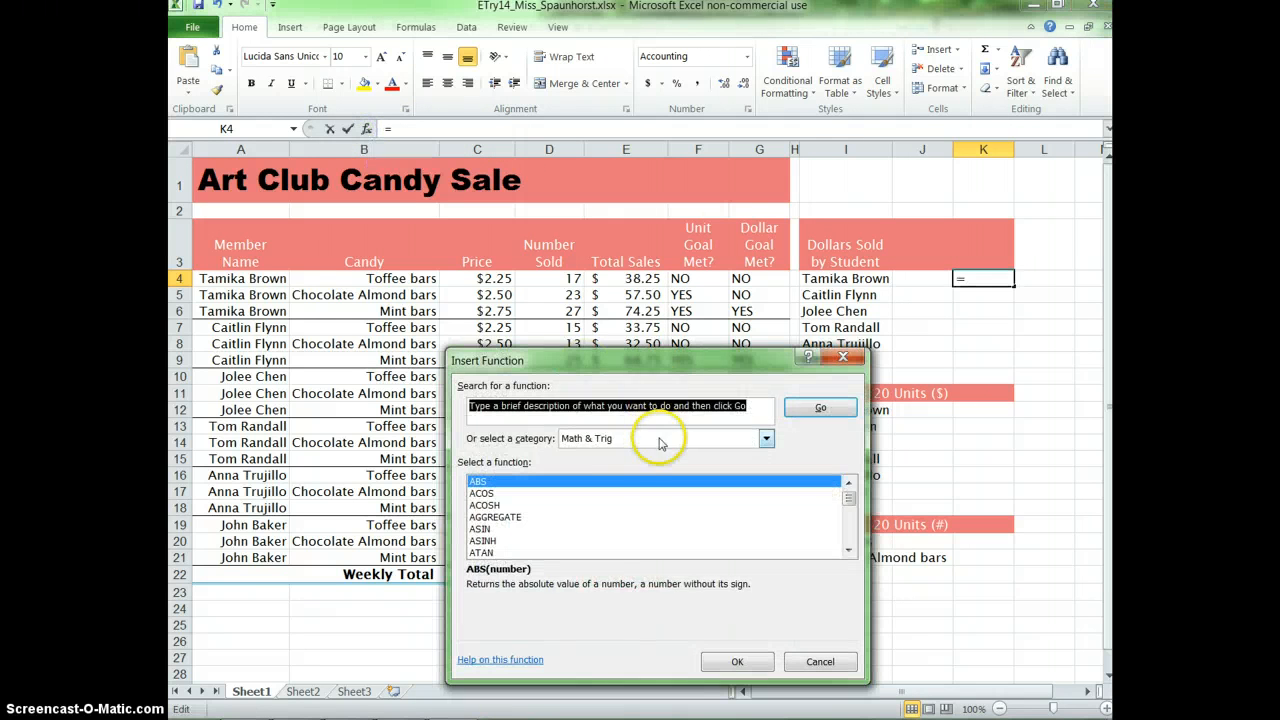
{"action": "left_click", "coordinate": [590, 439]}
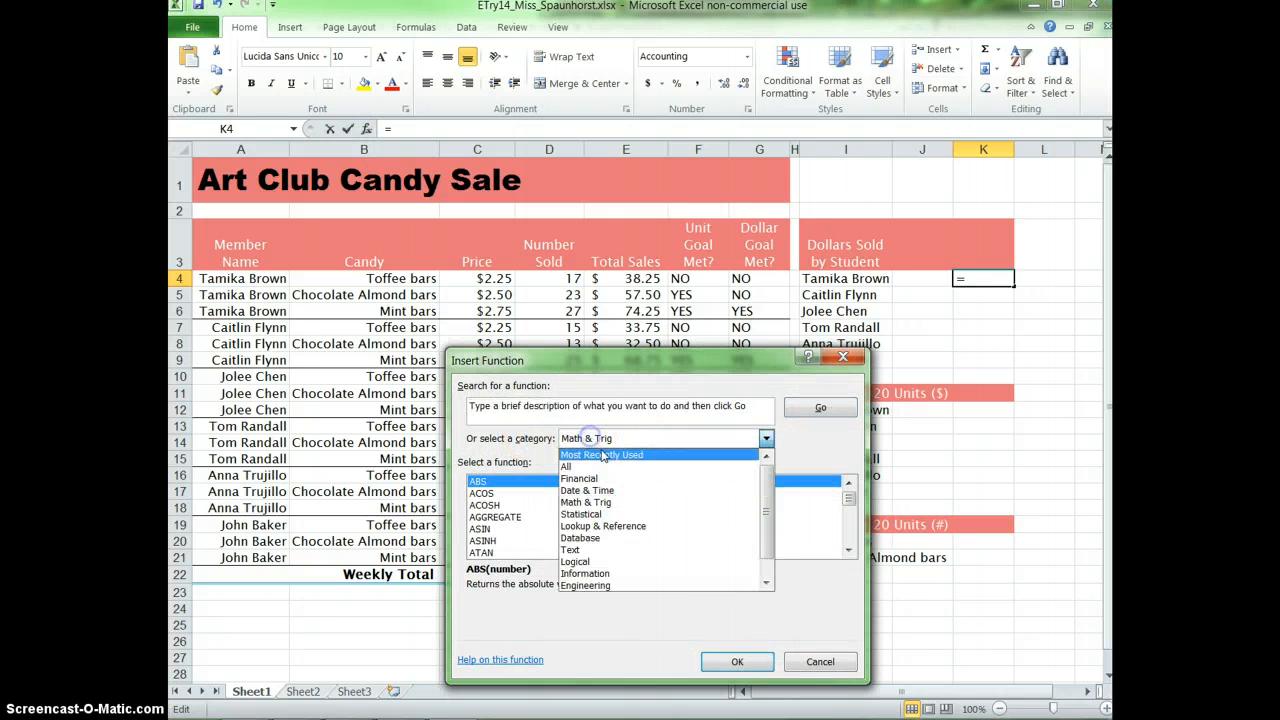
{"action": "left_click", "coordinate": [609, 503]}
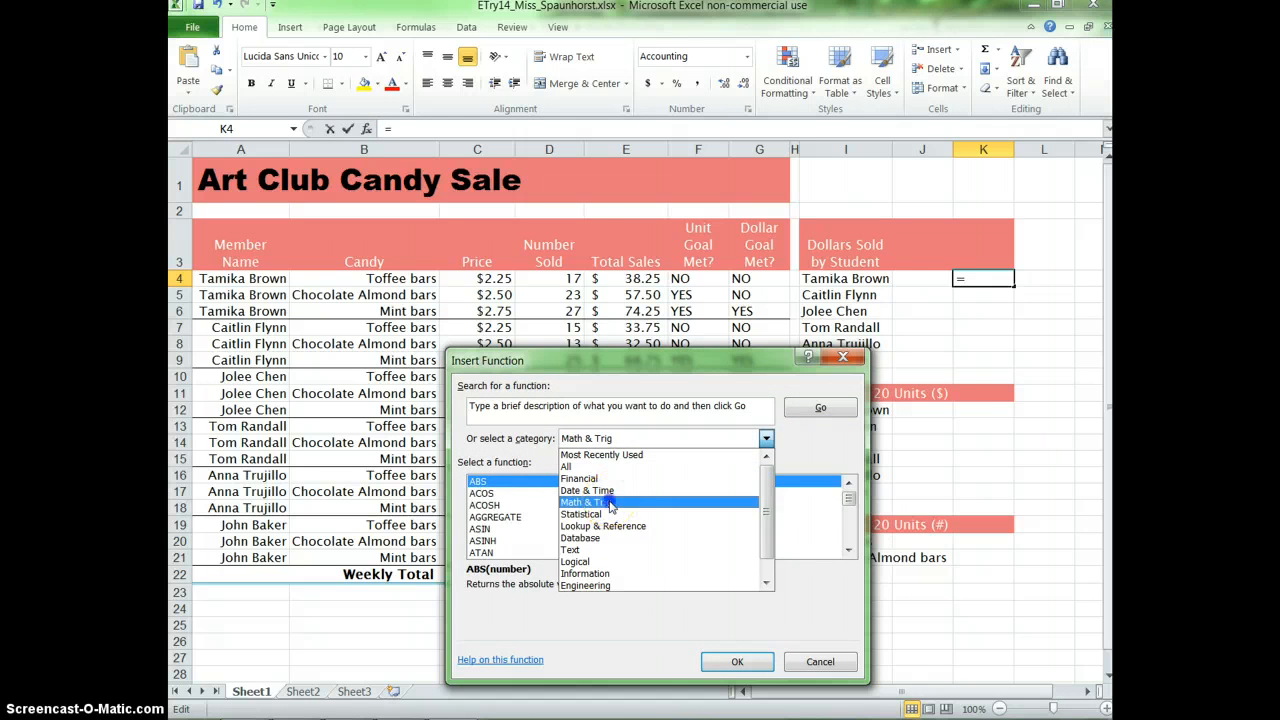
{"action": "left_click", "coordinate": [609, 503]}
{"action": "left_click_drag", "start_coordinate": [851, 500], "coordinate": [851, 535]}
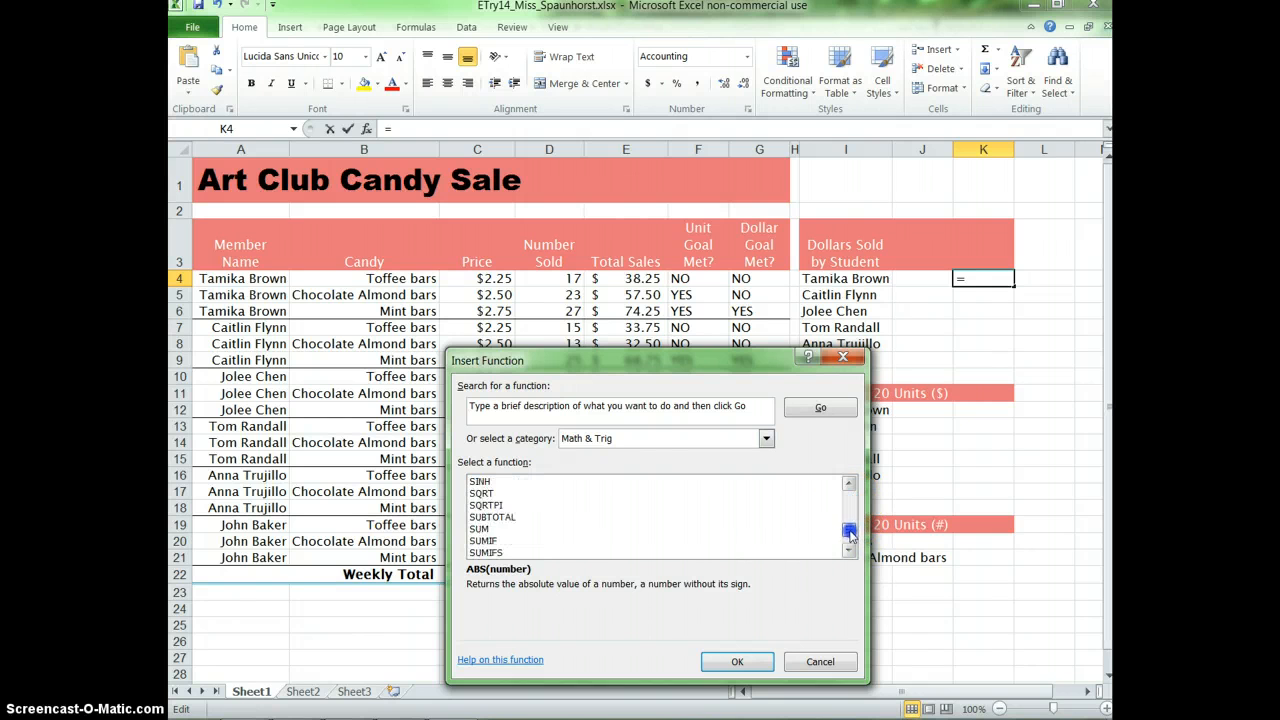
{"action": "left_click", "coordinate": [480, 541]}
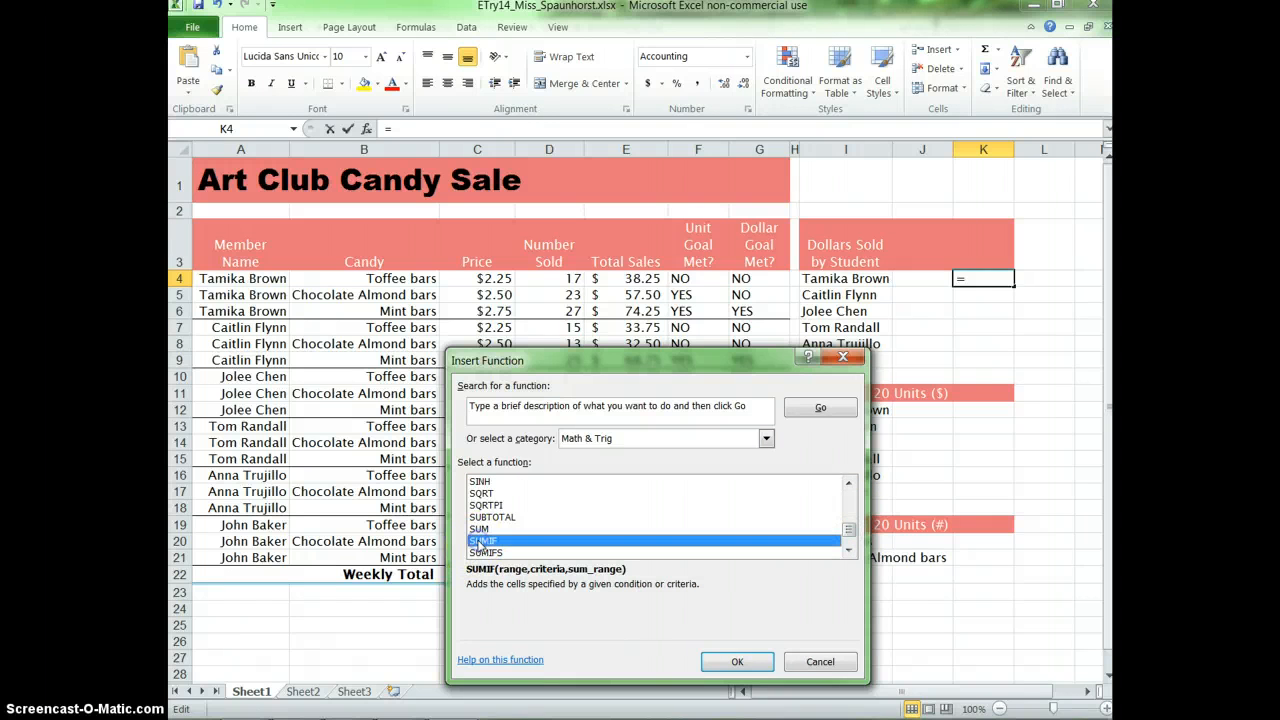
{"action": "double_click", "coordinate": [480, 541]}
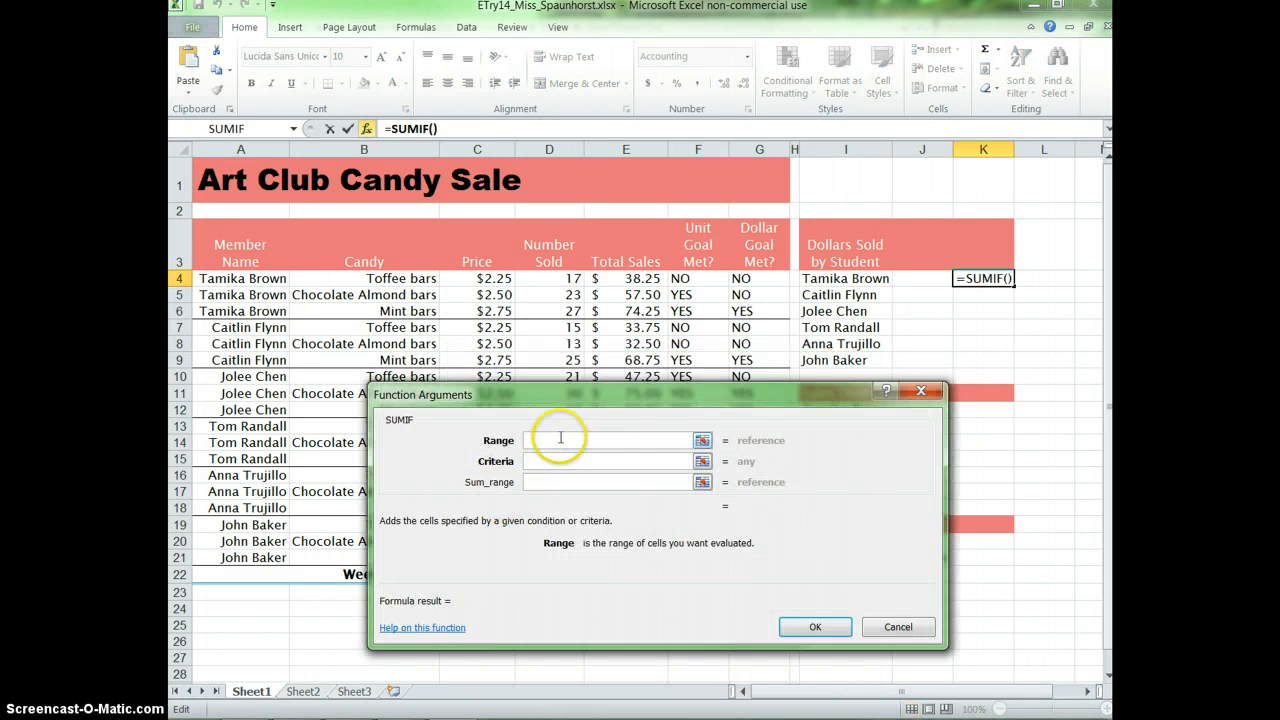
Set the SUMIF range to the Member Name cells as the absolute reference $A$4:$A$21
{"action": "left_click_drag", "start_coordinate": [658, 406], "coordinate": [787, 412]}
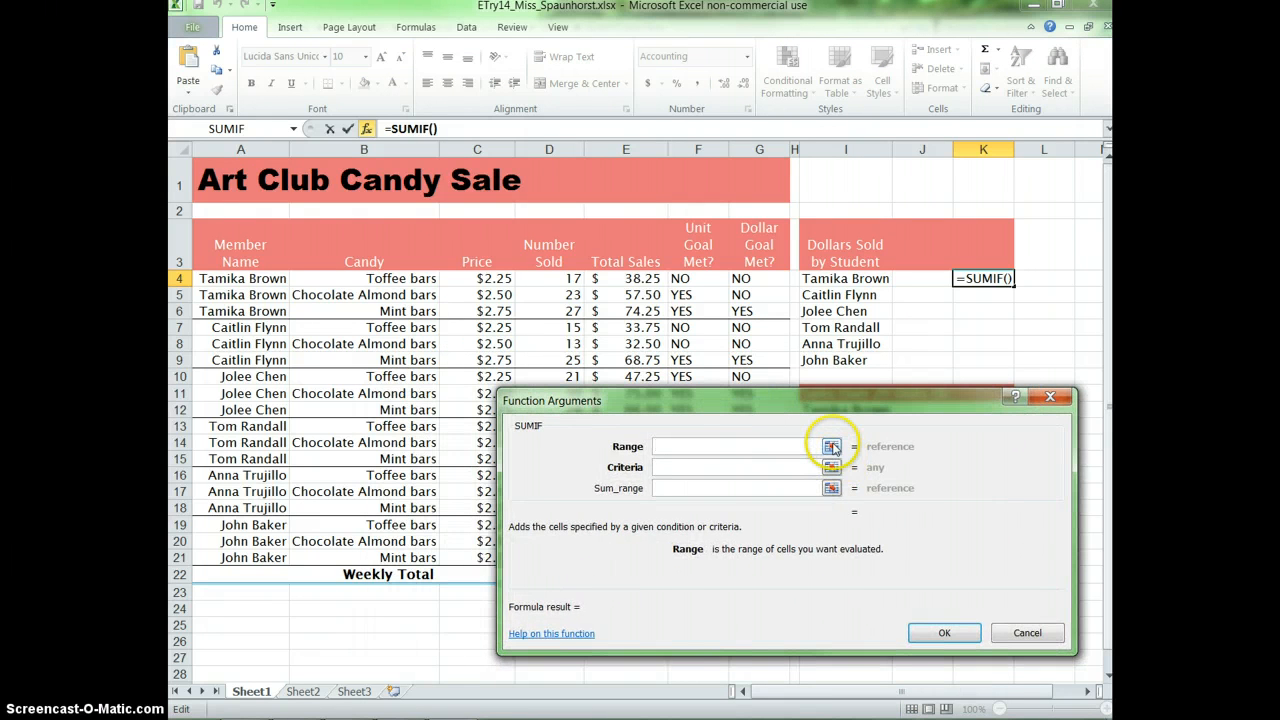
{"action": "left_click", "coordinate": [831, 447]}
{"action": "left_click", "coordinate": [237, 279]}
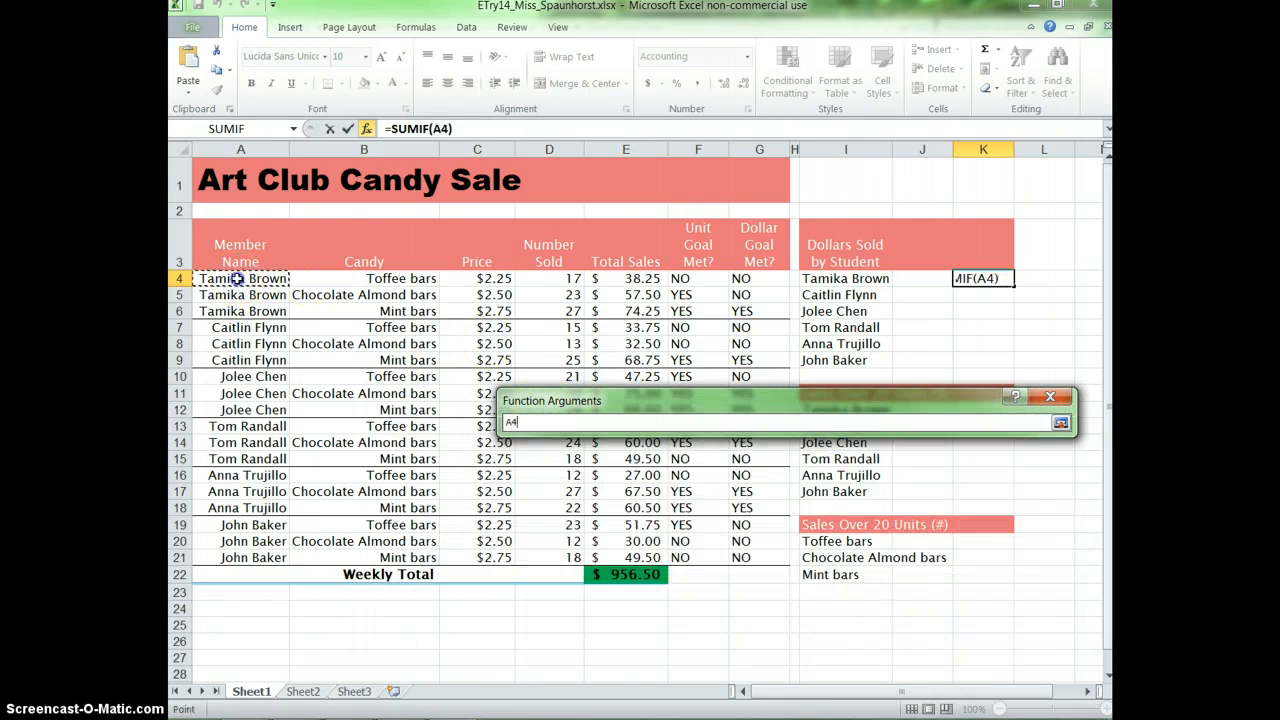
{"action": "left_click_drag", "start_coordinate": [237, 279], "coordinate": [229, 562]}
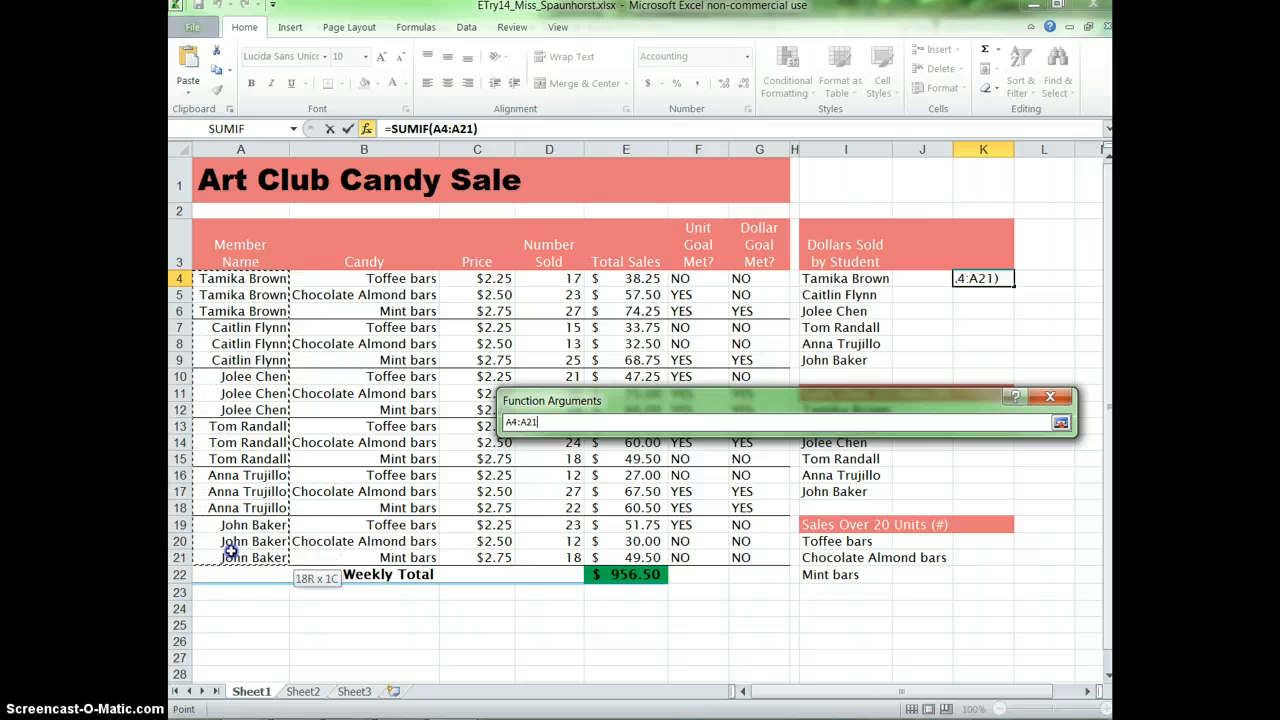
{"action": "left_click", "coordinate": [1061, 422]}
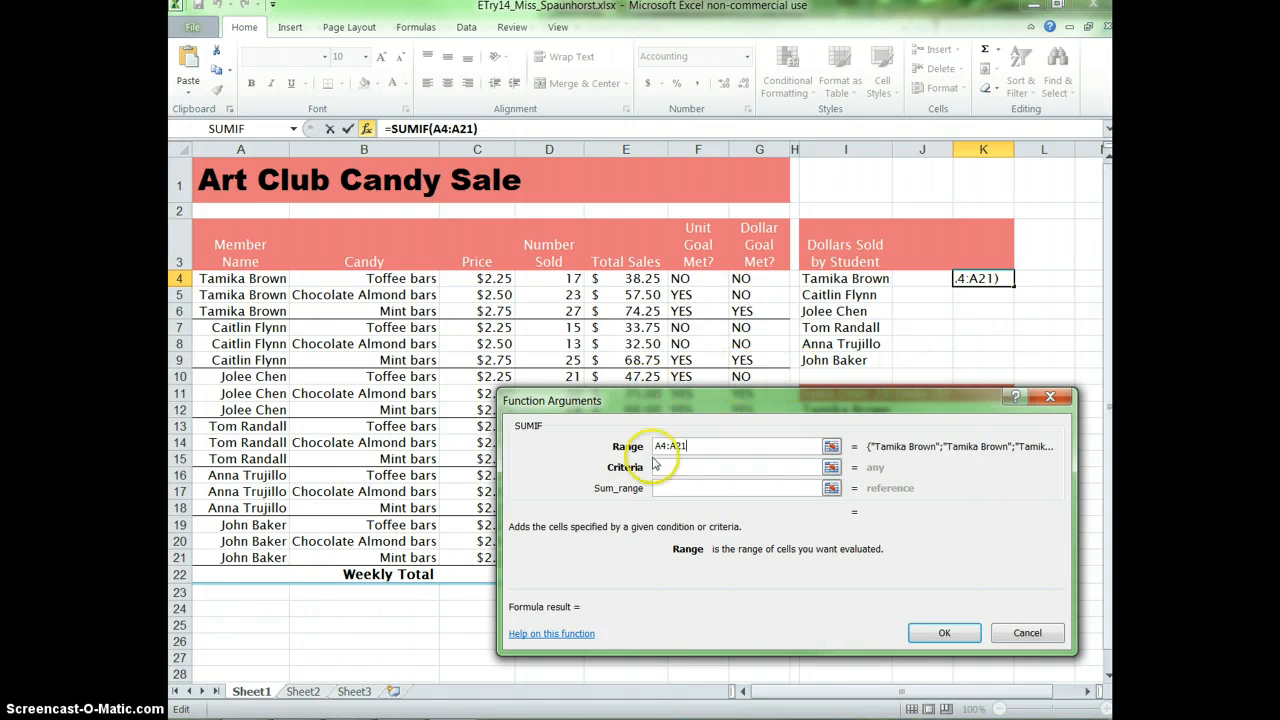
{"action": "left_click", "coordinate": [656, 448]}
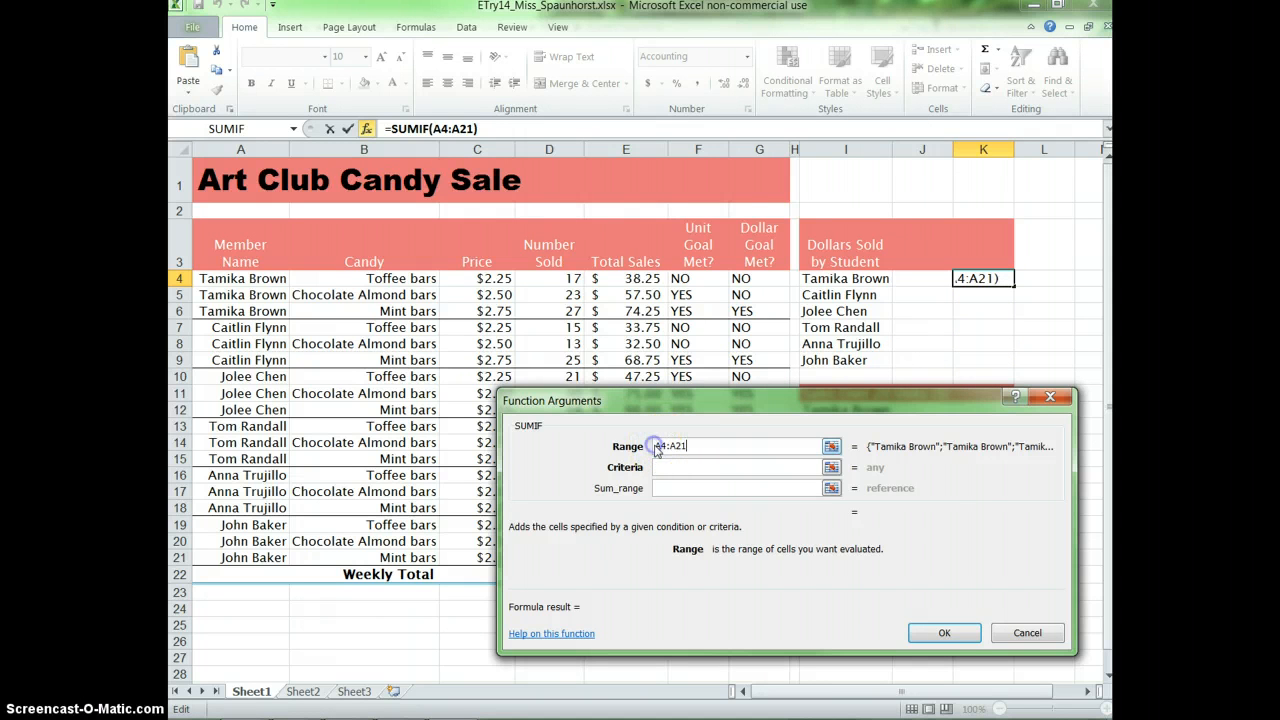
{"action": "left_click", "coordinate": [860, 459]}
{"action": "type", "text": "$A"}
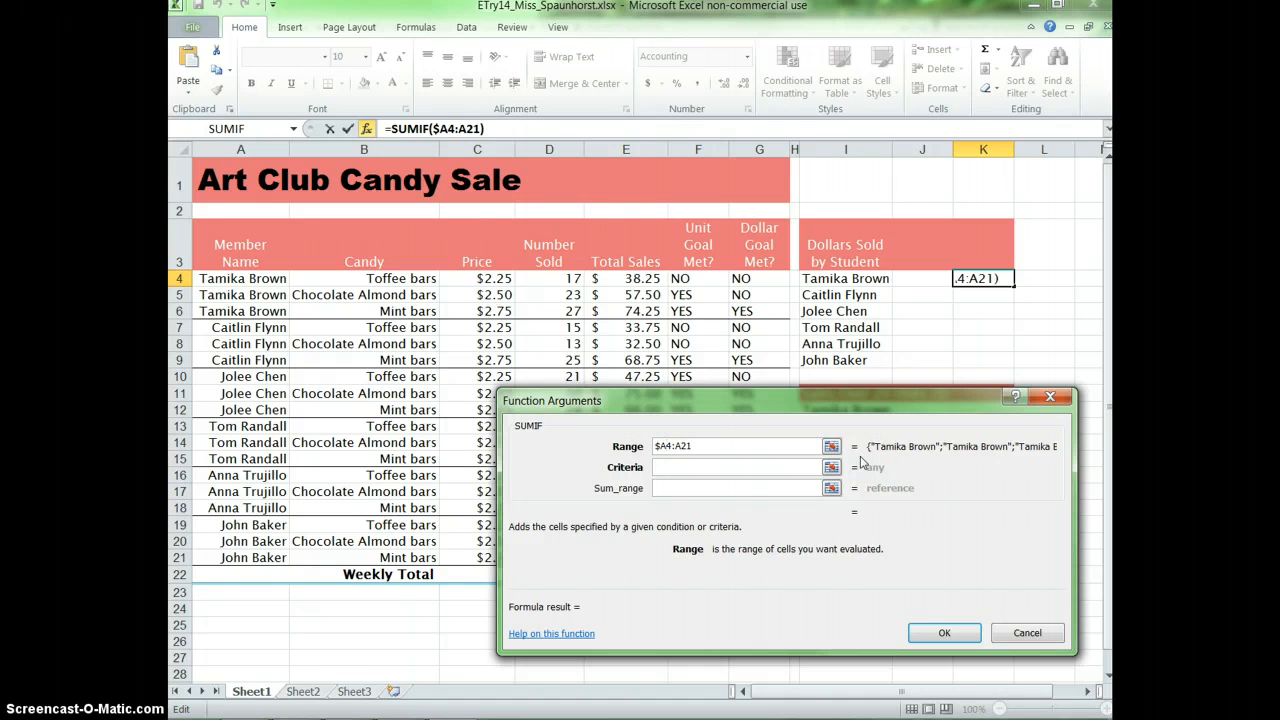
{"action": "type", "text": "$4:$A$"}
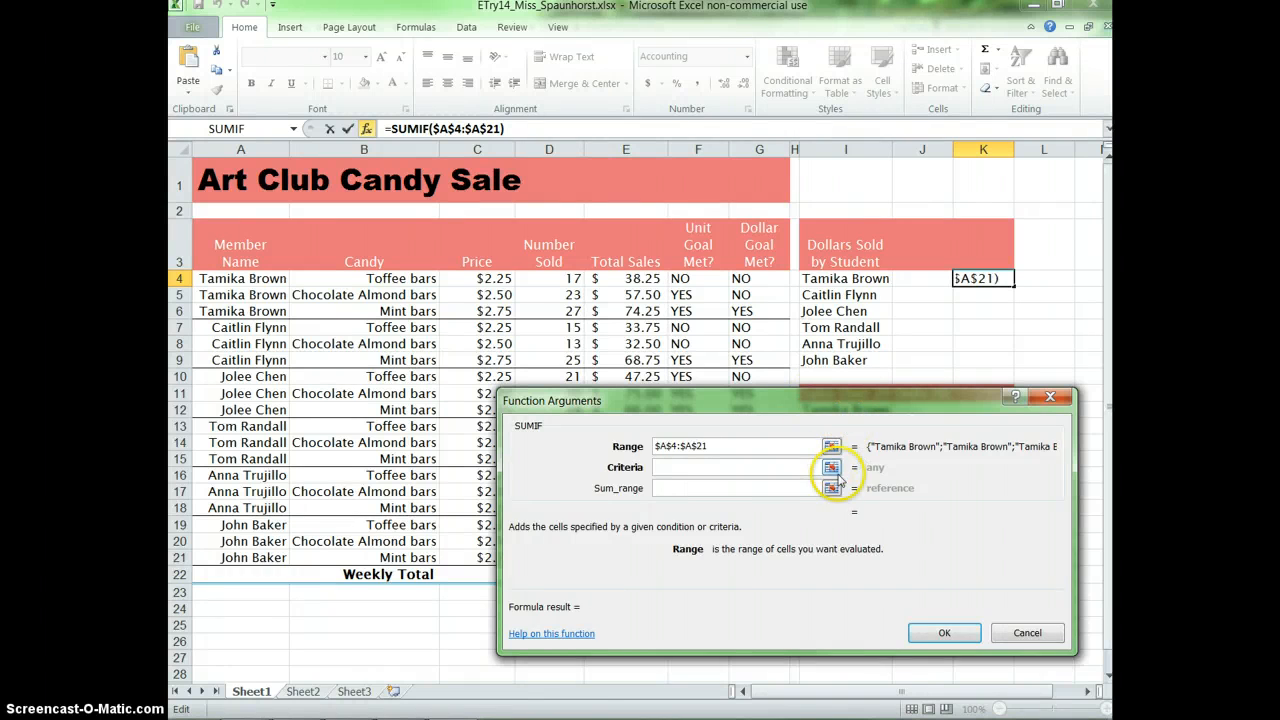
Set the SUMIF criteria to cell I4, the first student in the Dollars Sold by Student list
{"action": "key", "text": "Tab"}
{"action": "left_click", "coordinate": [832, 470]}
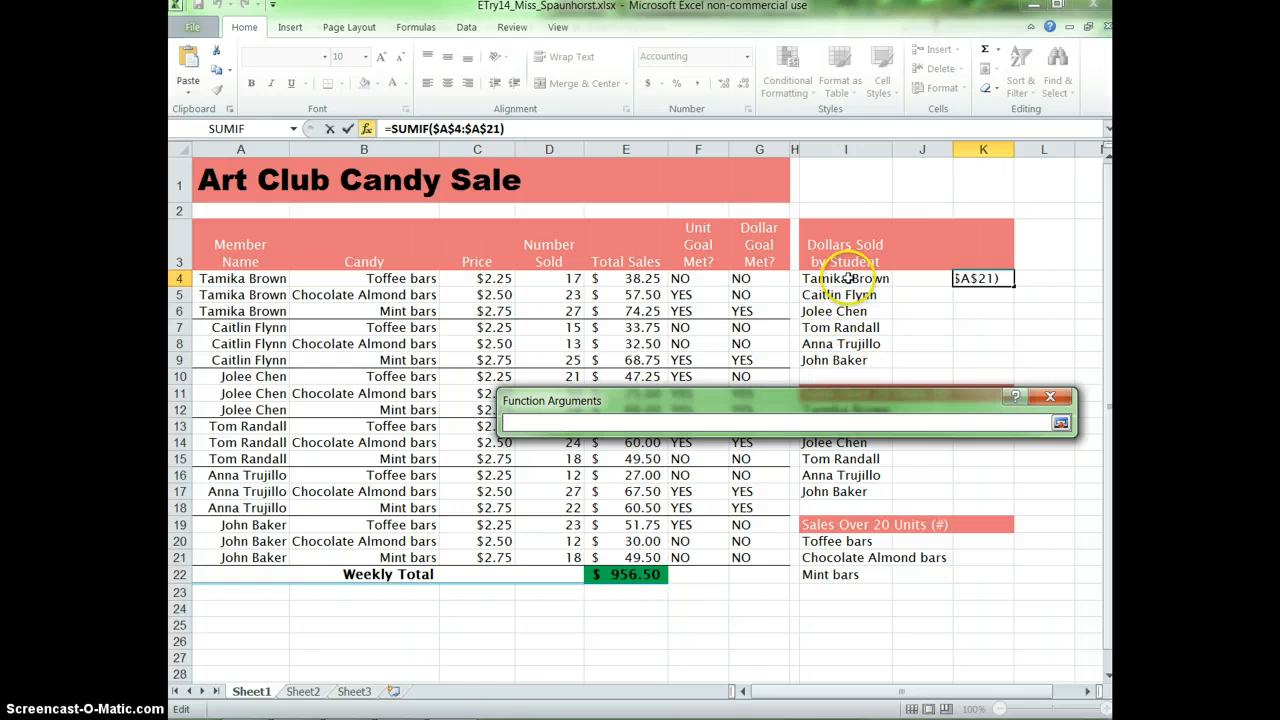
{"action": "left_click", "coordinate": [842, 280]}
{"action": "left_click", "coordinate": [1060, 424]}
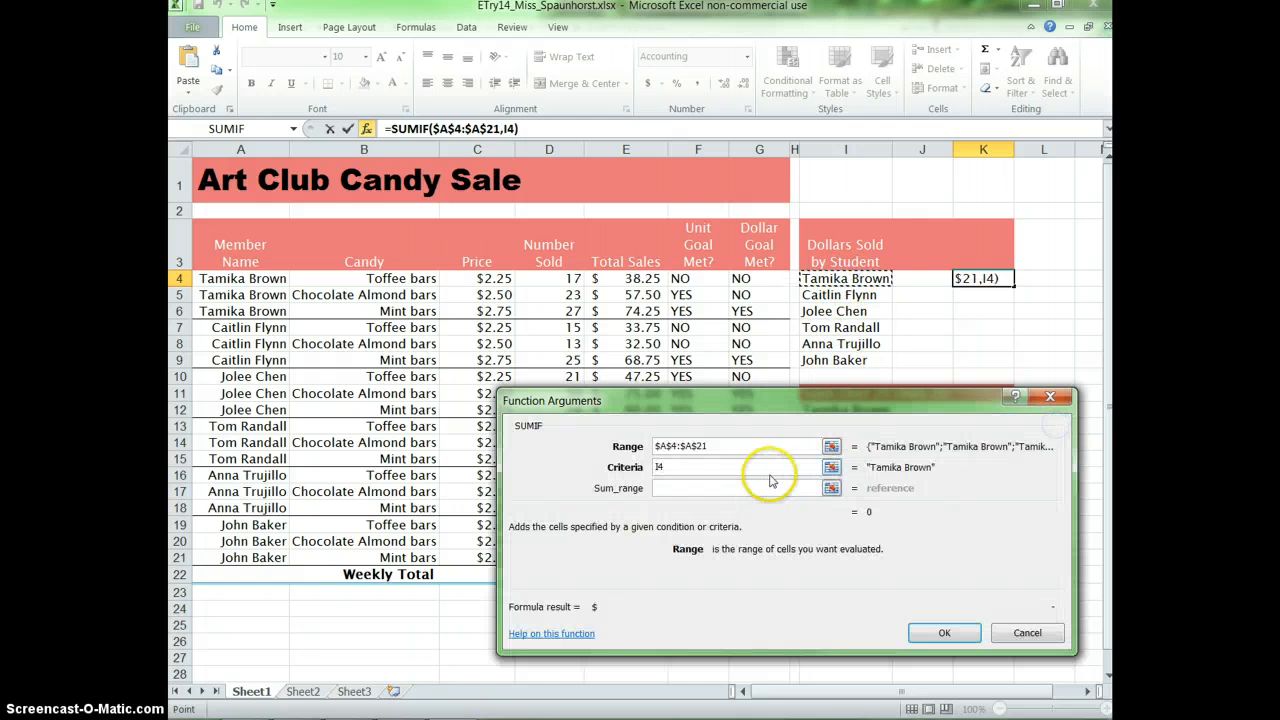
Set the SUMIF sum range to the Total Sales cells as the absolute reference $E$4:$E$21 and complete the formula in K4
{"action": "left_click", "coordinate": [735, 488]}
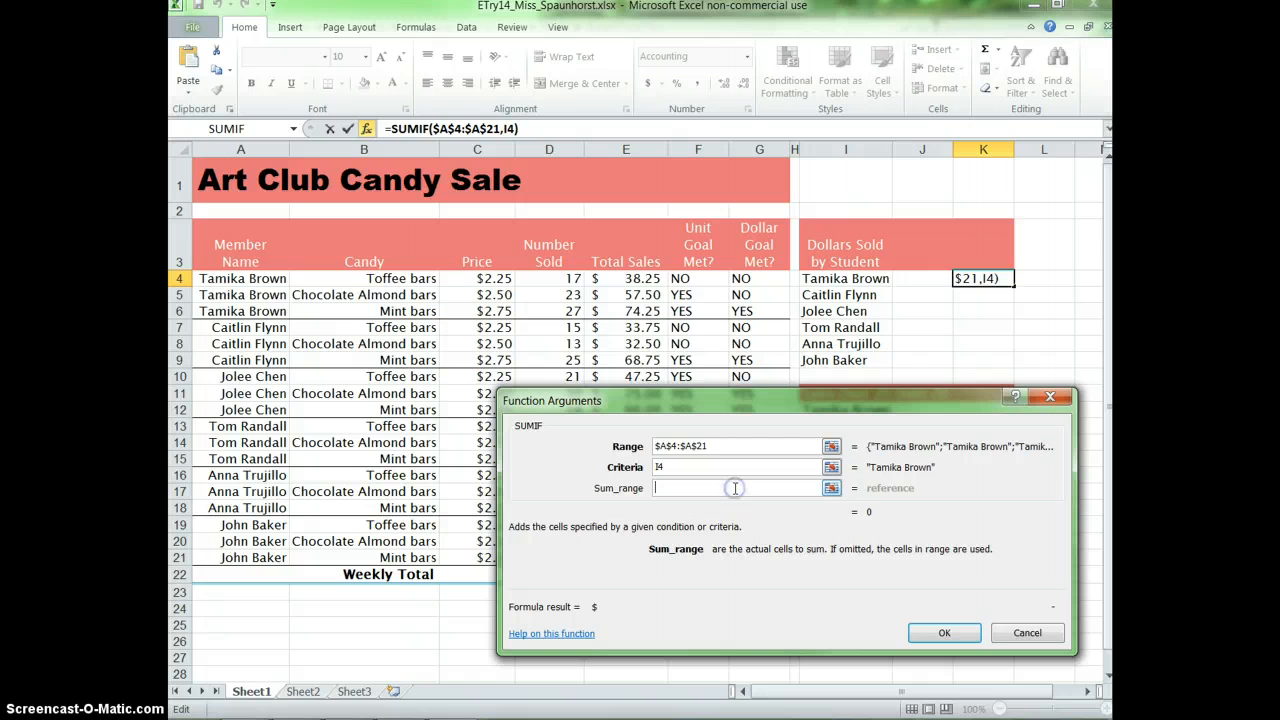
{"action": "left_click", "coordinate": [831, 488]}
{"action": "left_click_drag", "start_coordinate": [643, 400], "coordinate": [947, 393]}
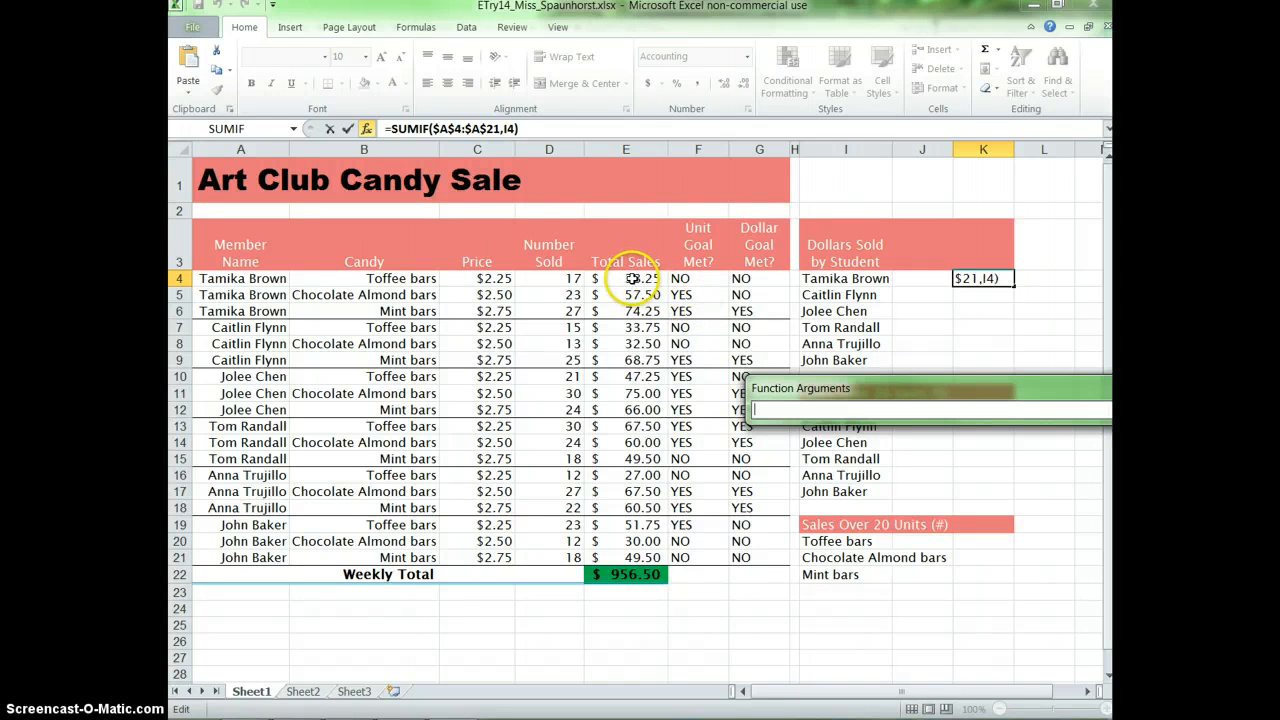
{"action": "left_click_drag", "start_coordinate": [632, 278], "coordinate": [661, 541]}
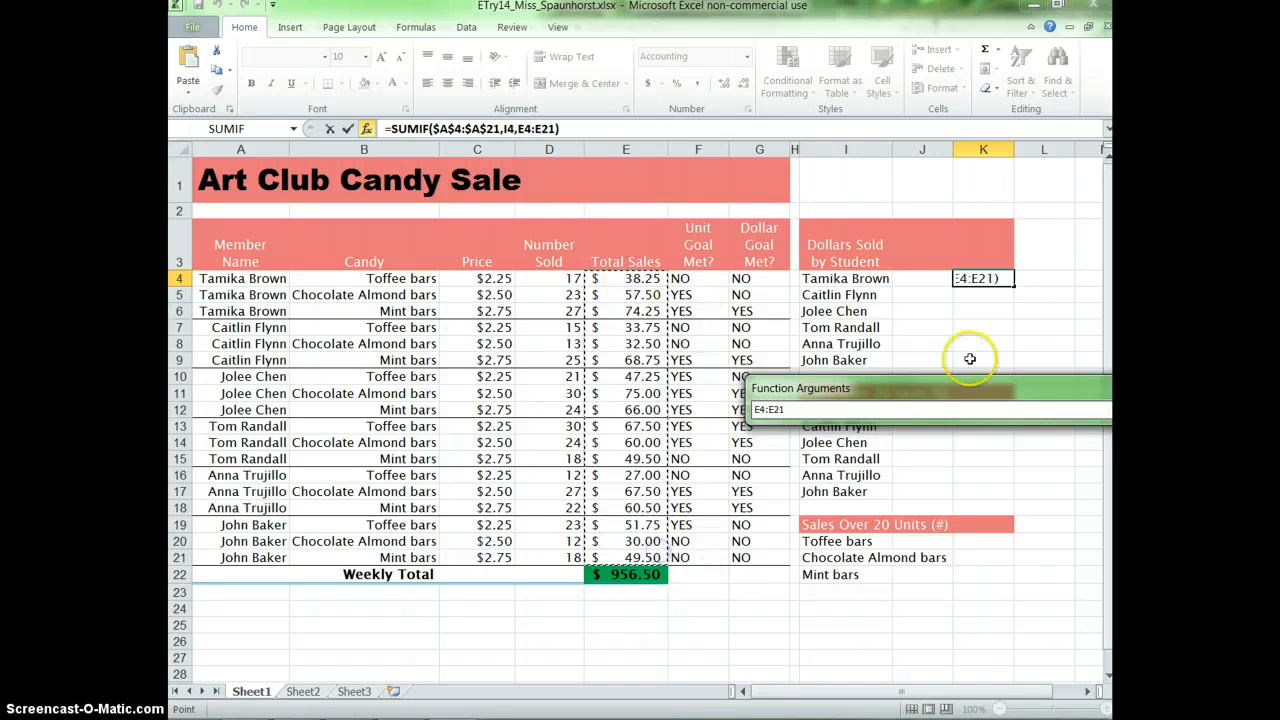
{"action": "left_click_drag", "start_coordinate": [950, 388], "coordinate": [502, 347]}
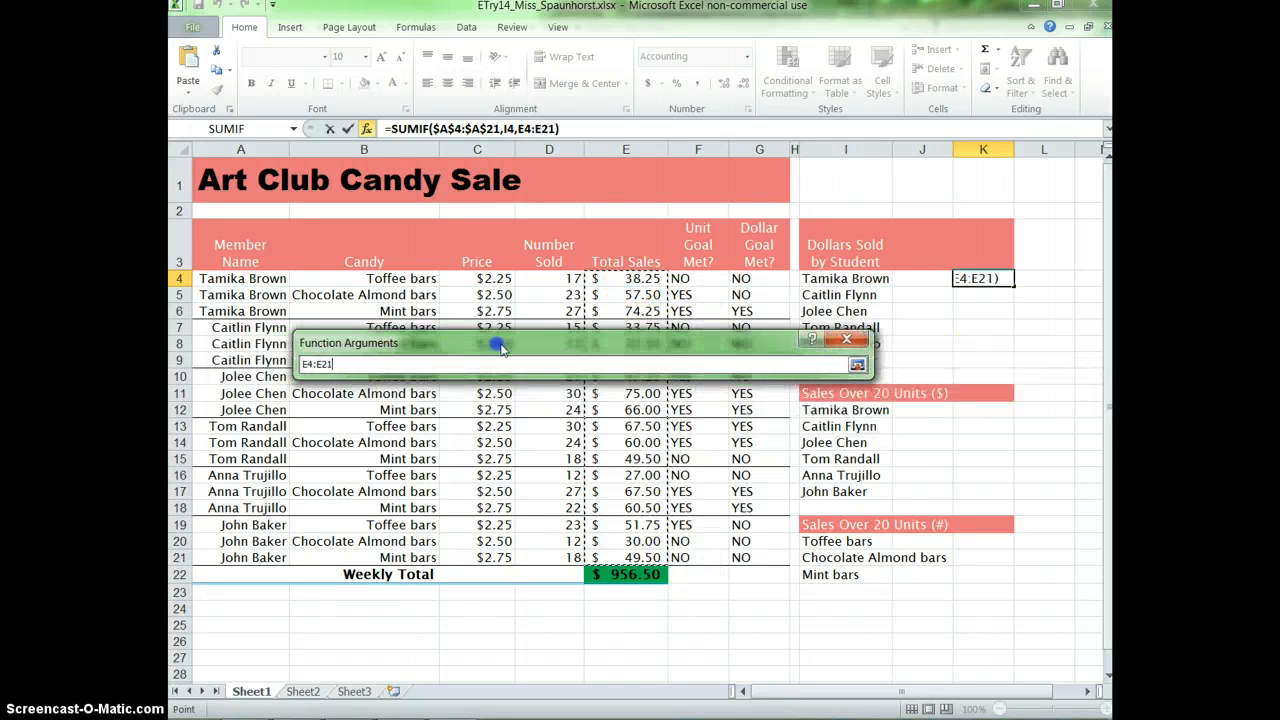
{"action": "left_click", "coordinate": [857, 364]}
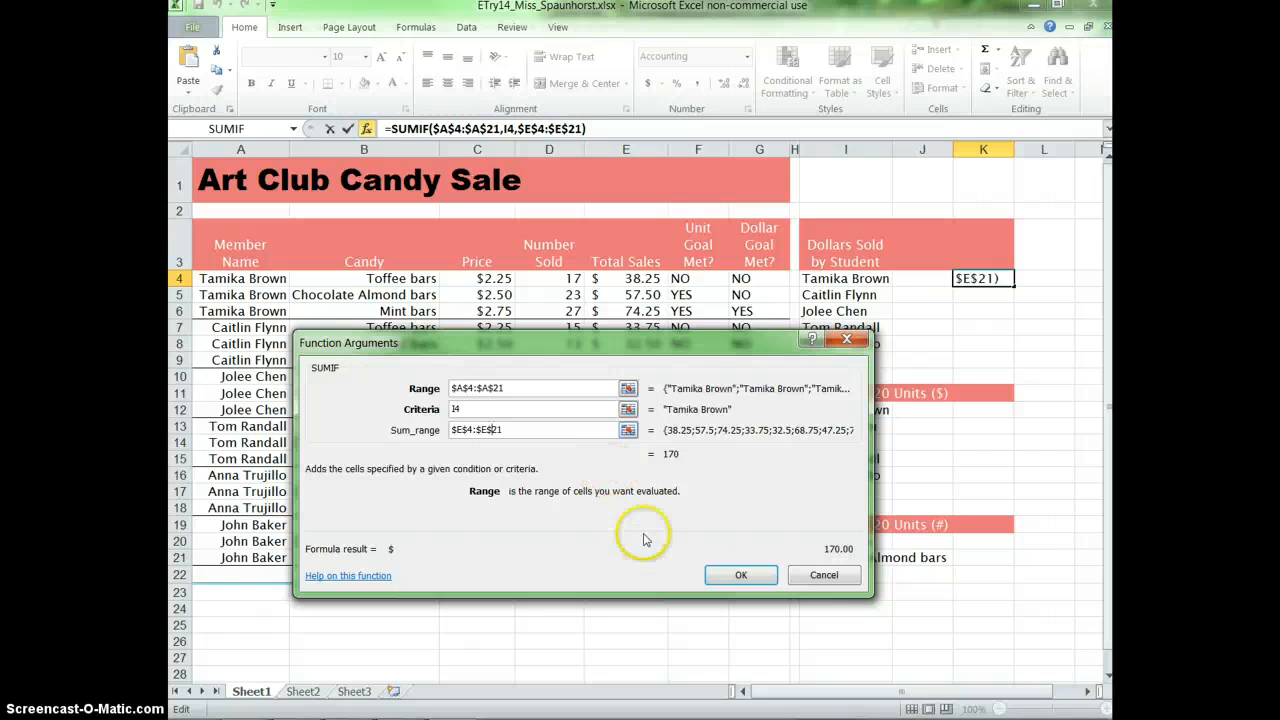
{"action": "left_click", "coordinate": [744, 576]}
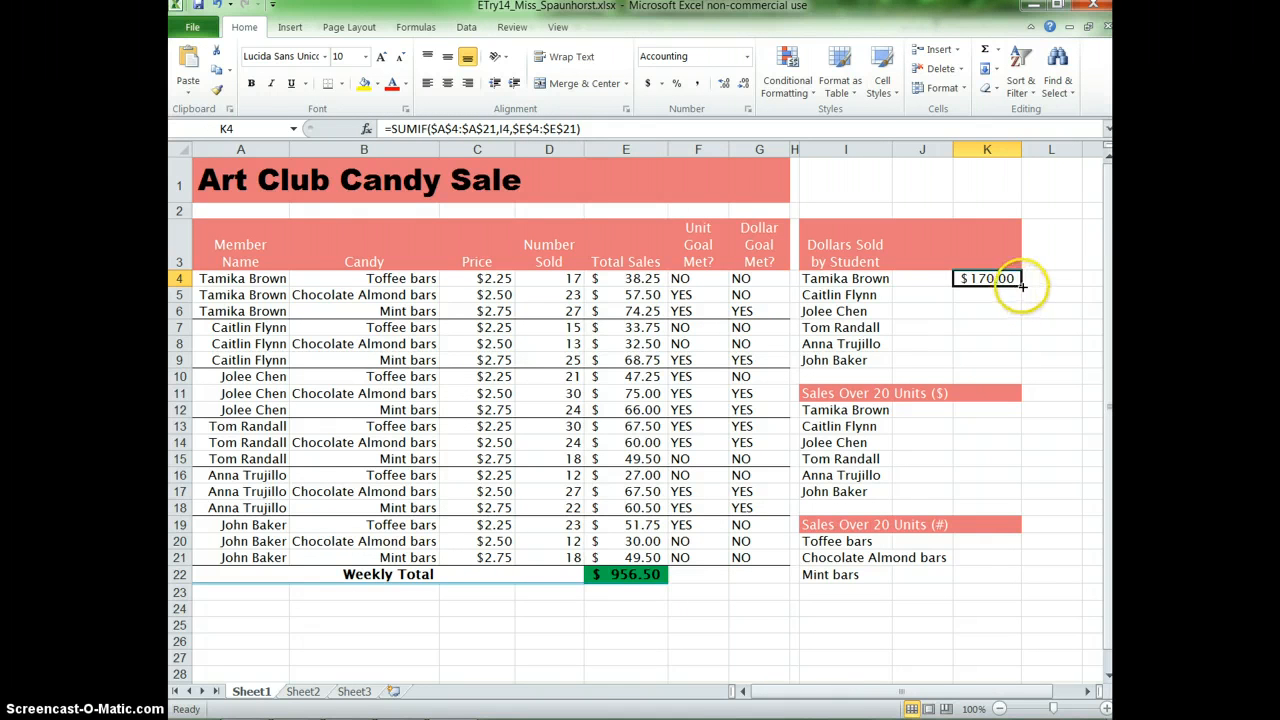
Fill the SUMIF formula from K4 down to K9 for the remaining students and save the workbook
{"action": "left_click_drag", "start_coordinate": [1021, 285], "coordinate": [1005, 368]}
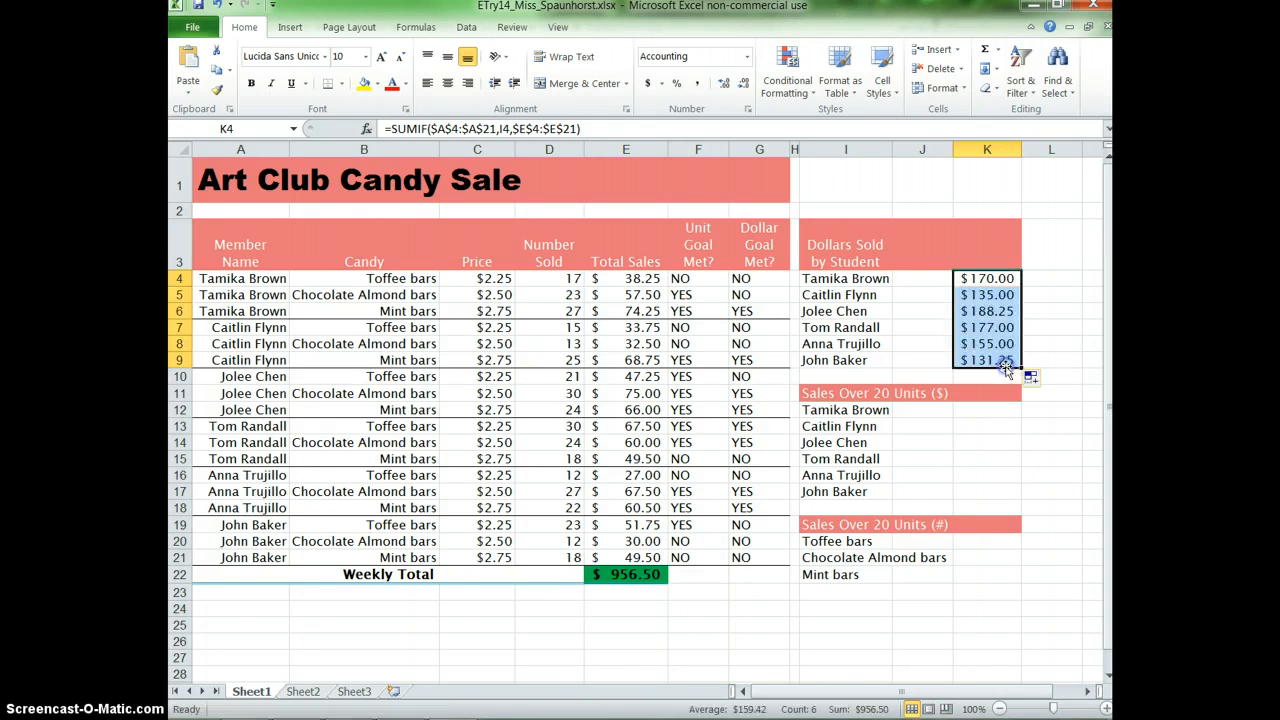
{"action": "left_click", "coordinate": [990, 293]}
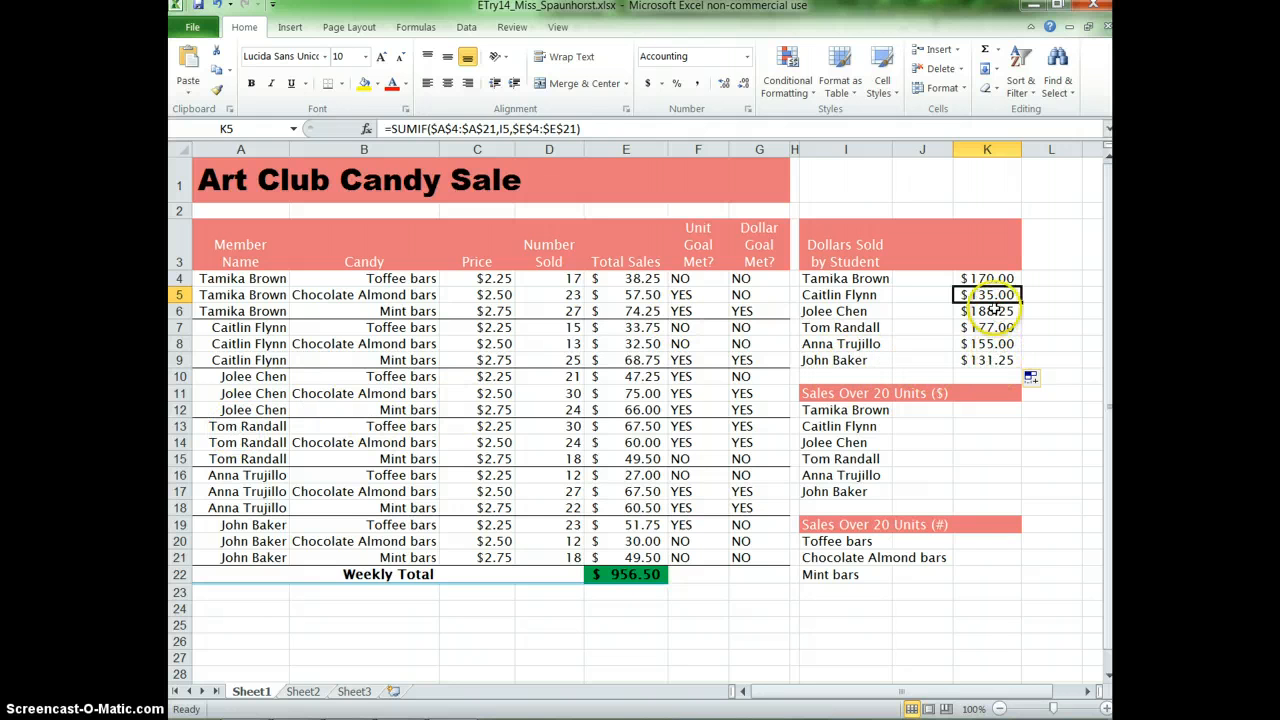
{"action": "left_click", "coordinate": [982, 279]}
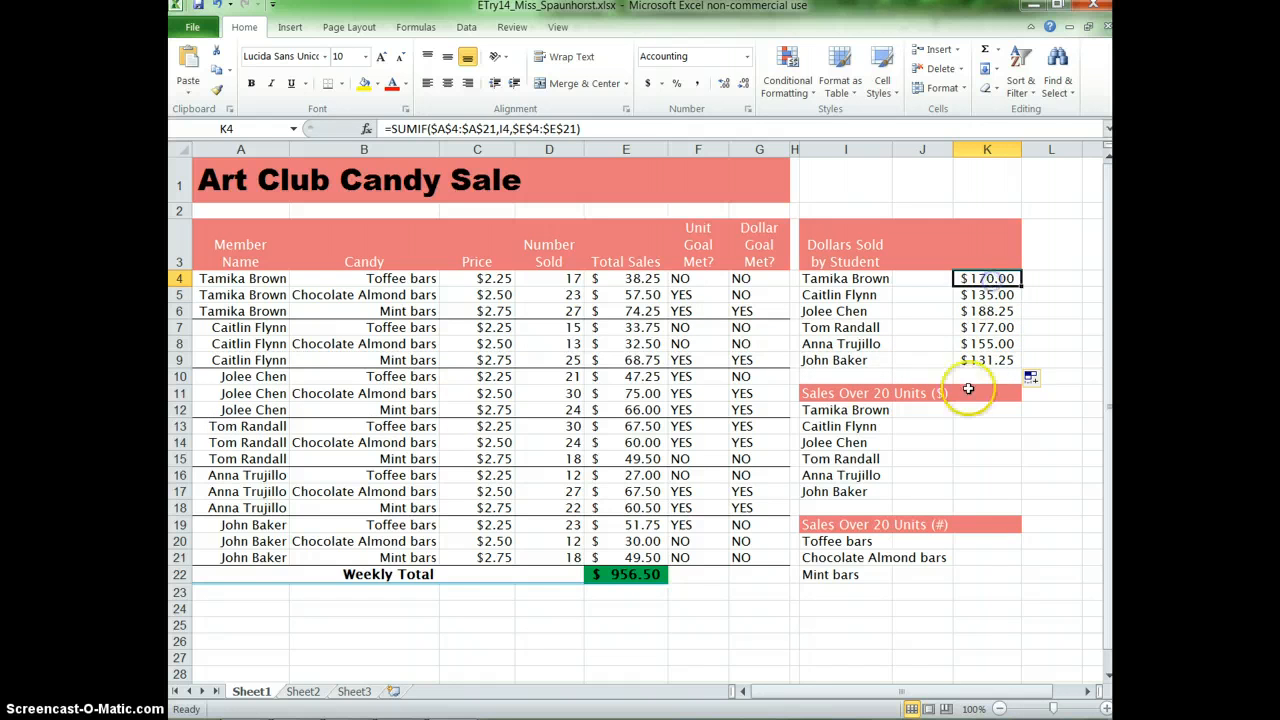
{"action": "left_click", "coordinate": [197, 7]}
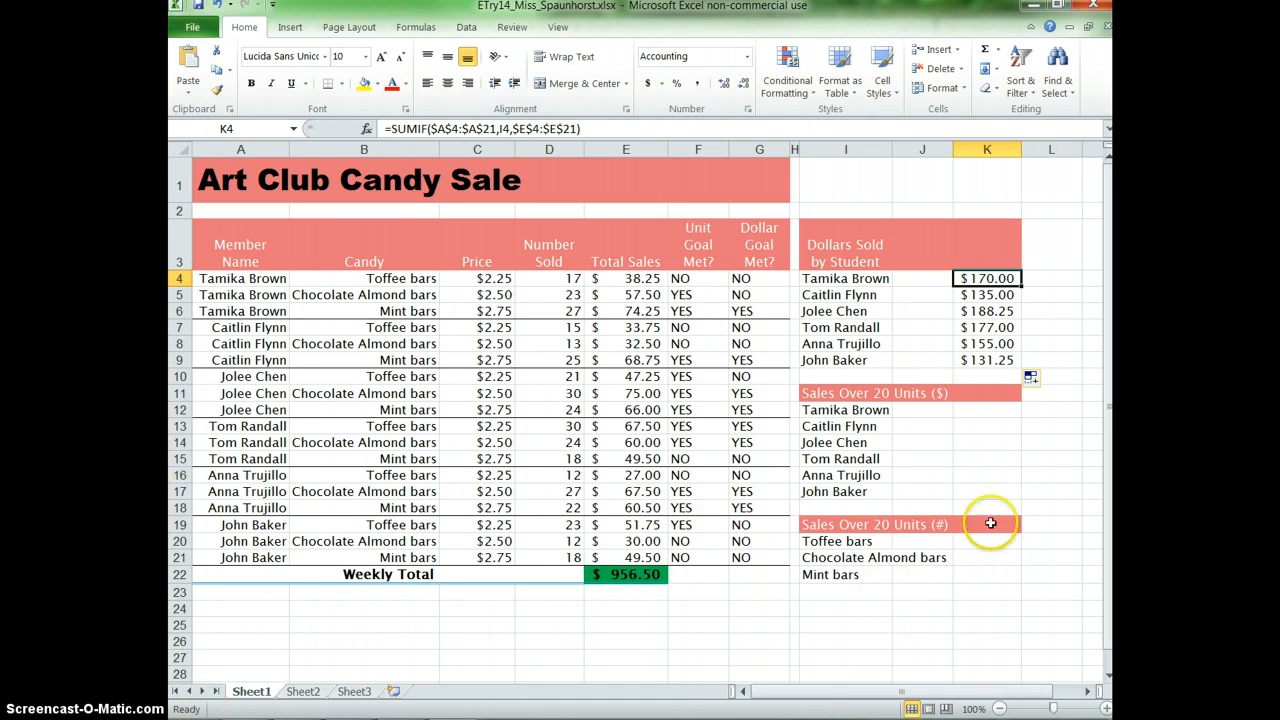
Insert a SUMIFS function from the Math & Trig category in cell K12 under Sales Over 20 Units ($)
{"action": "left_click", "coordinate": [1004, 411]}
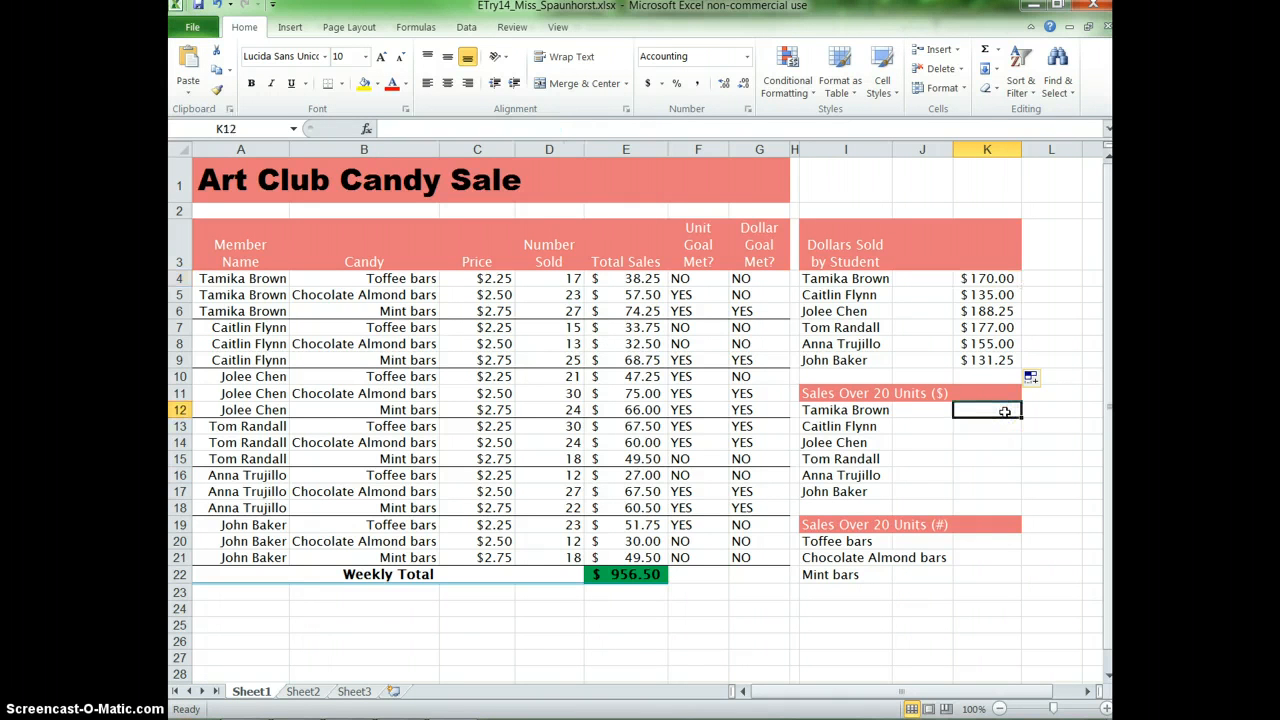
{"action": "left_click", "coordinate": [366, 130]}
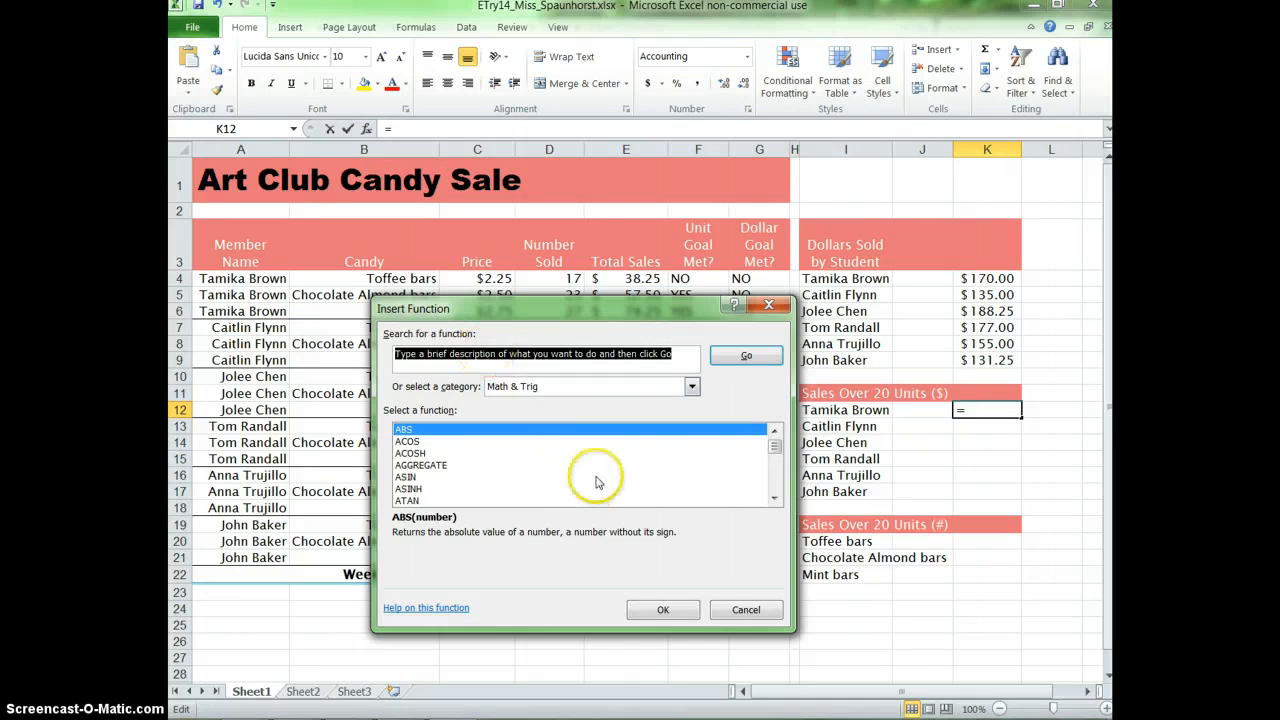
{"action": "left_click_drag", "start_coordinate": [776, 452], "coordinate": [774, 483]}
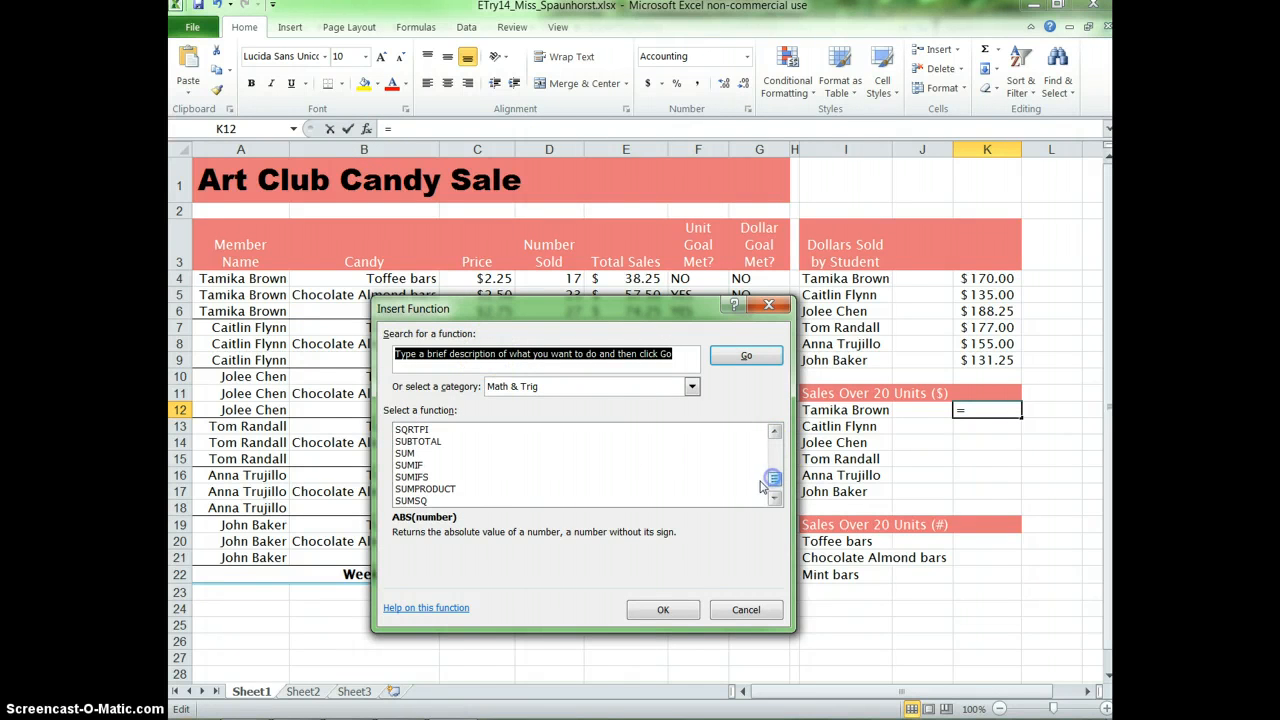
{"action": "left_click", "coordinate": [411, 478]}
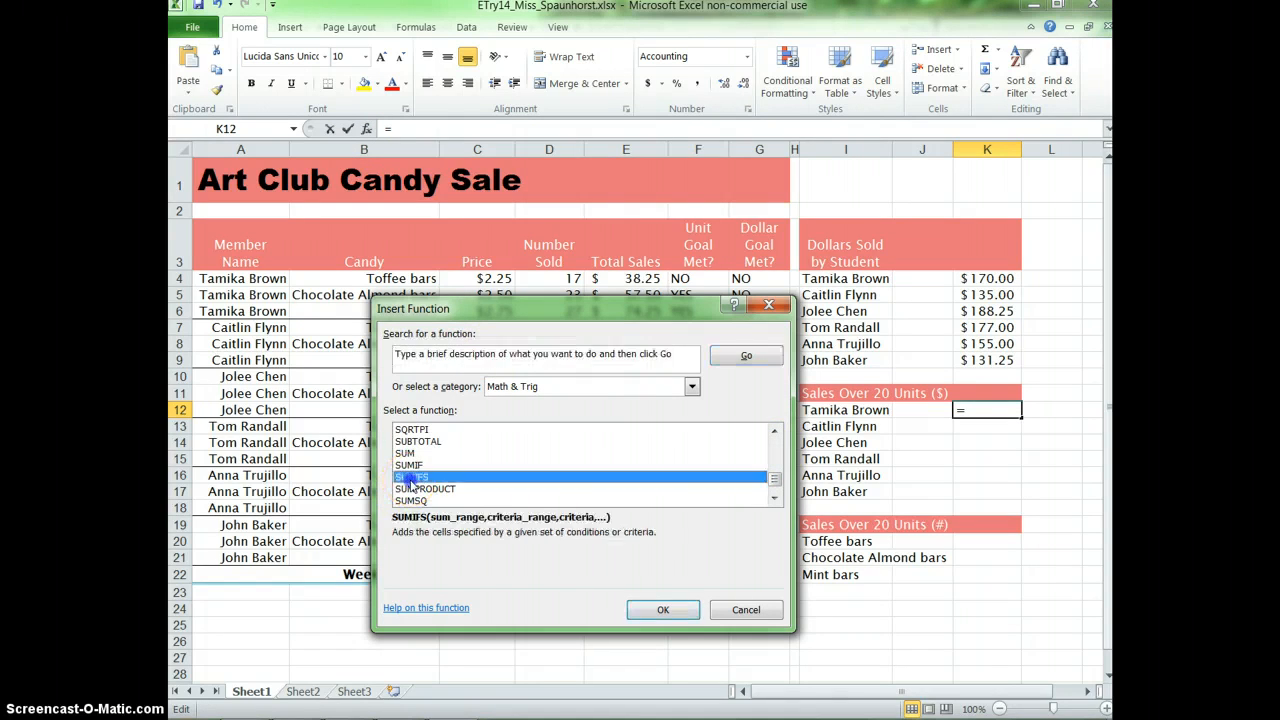
{"action": "left_click", "coordinate": [660, 608]}
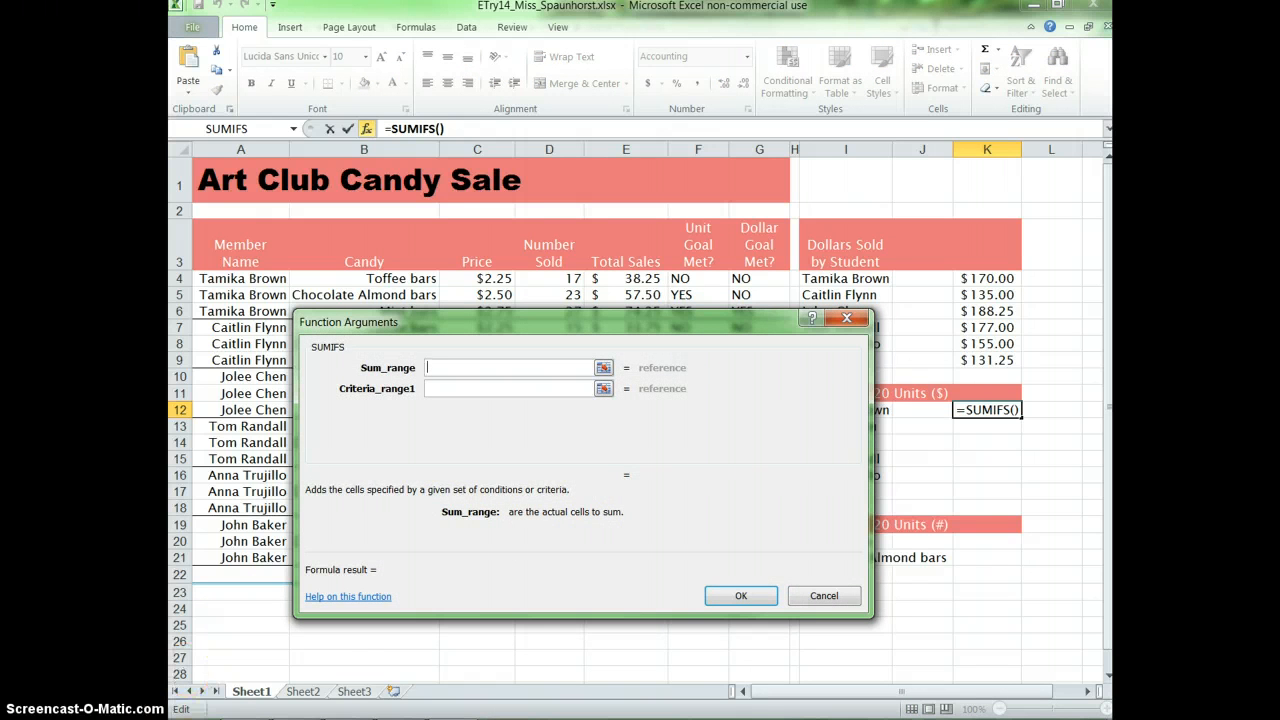
Set the SUMIFS sum range to the Total Sales cells as the absolute reference $E$4:$E$21
{"action": "left_click_drag", "start_coordinate": [471, 322], "coordinate": [840, 317]}
{"action": "left_click", "coordinate": [970, 362]}
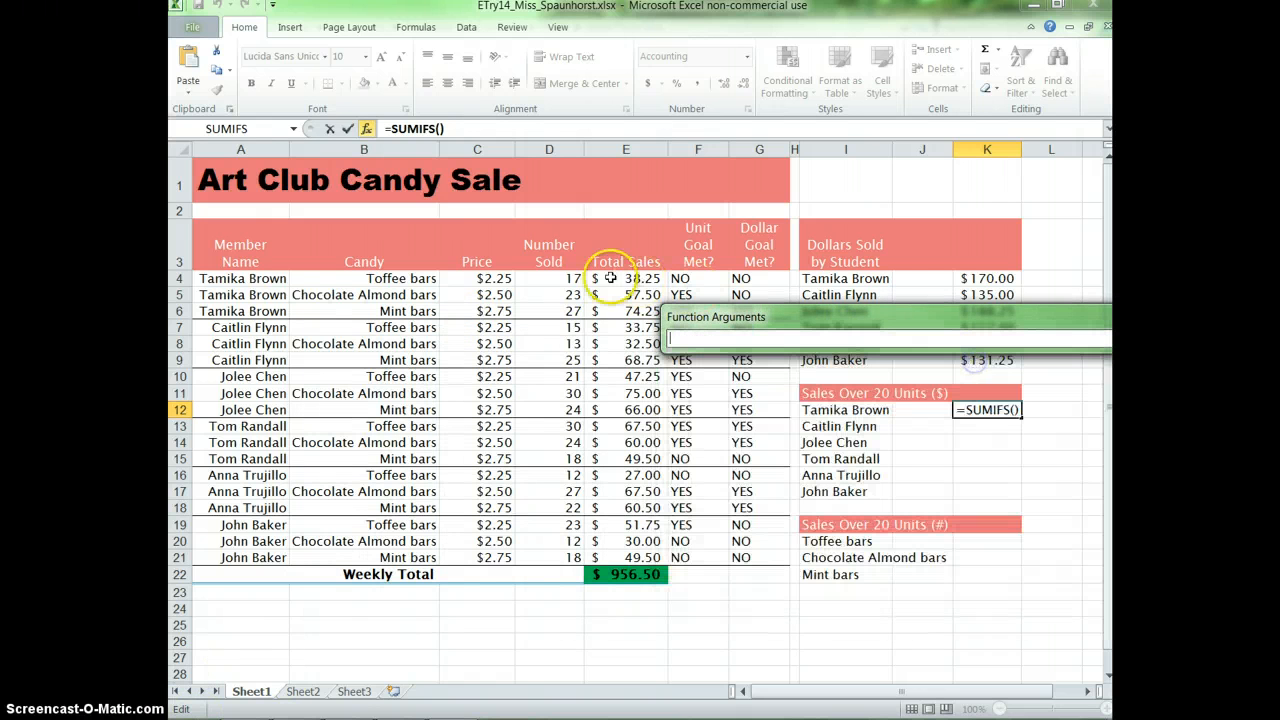
{"action": "left_click_drag", "start_coordinate": [606, 278], "coordinate": [598, 560]}
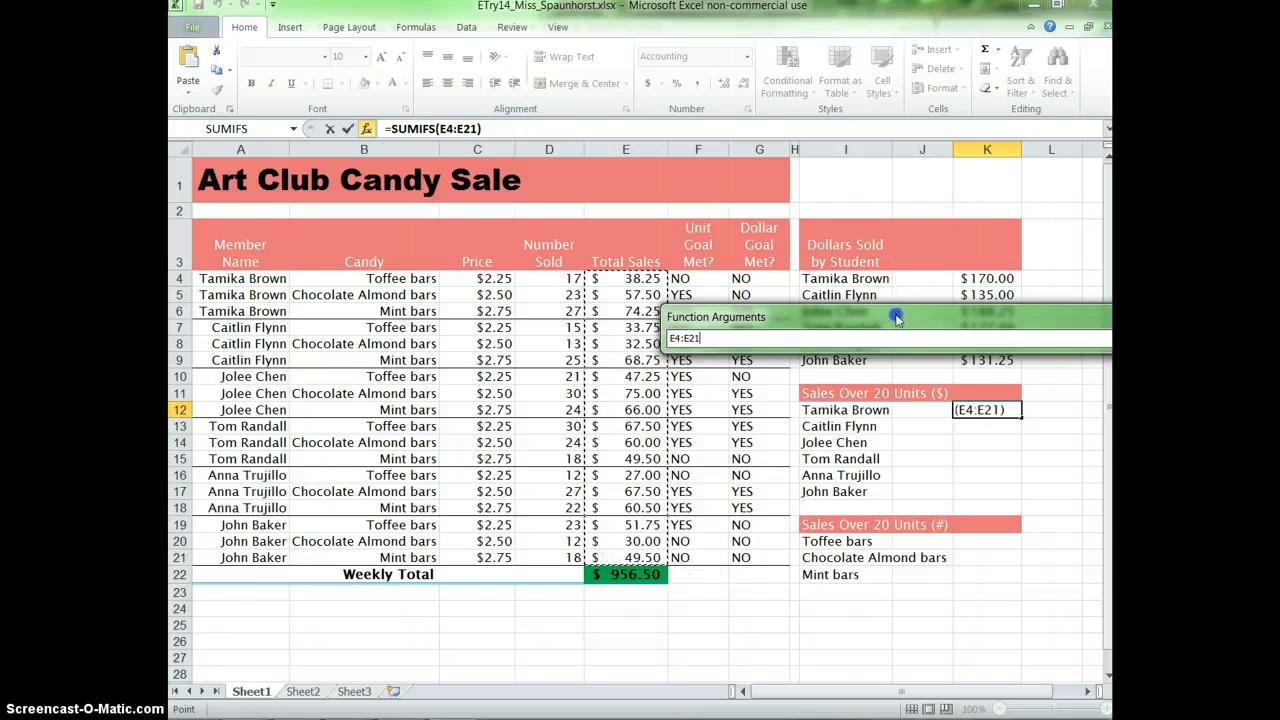
{"action": "left_click_drag", "start_coordinate": [894, 314], "coordinate": [627, 314]}
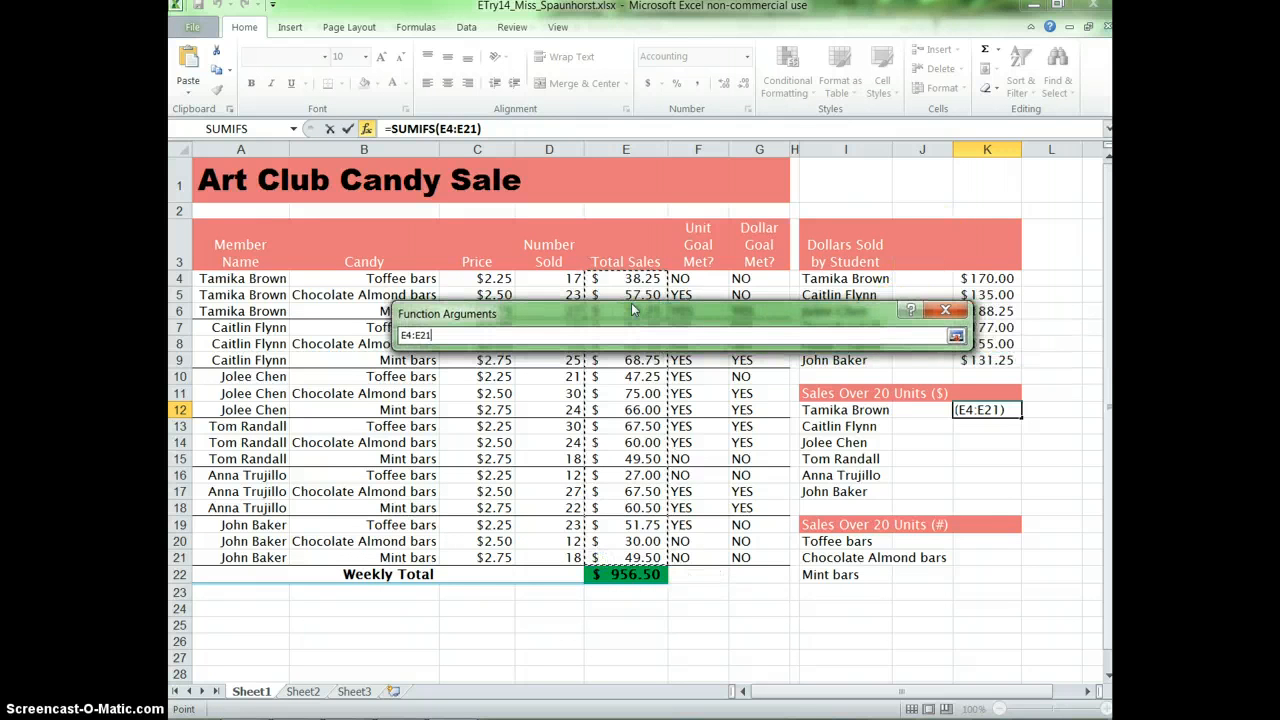
{"action": "key", "text": "F4"}
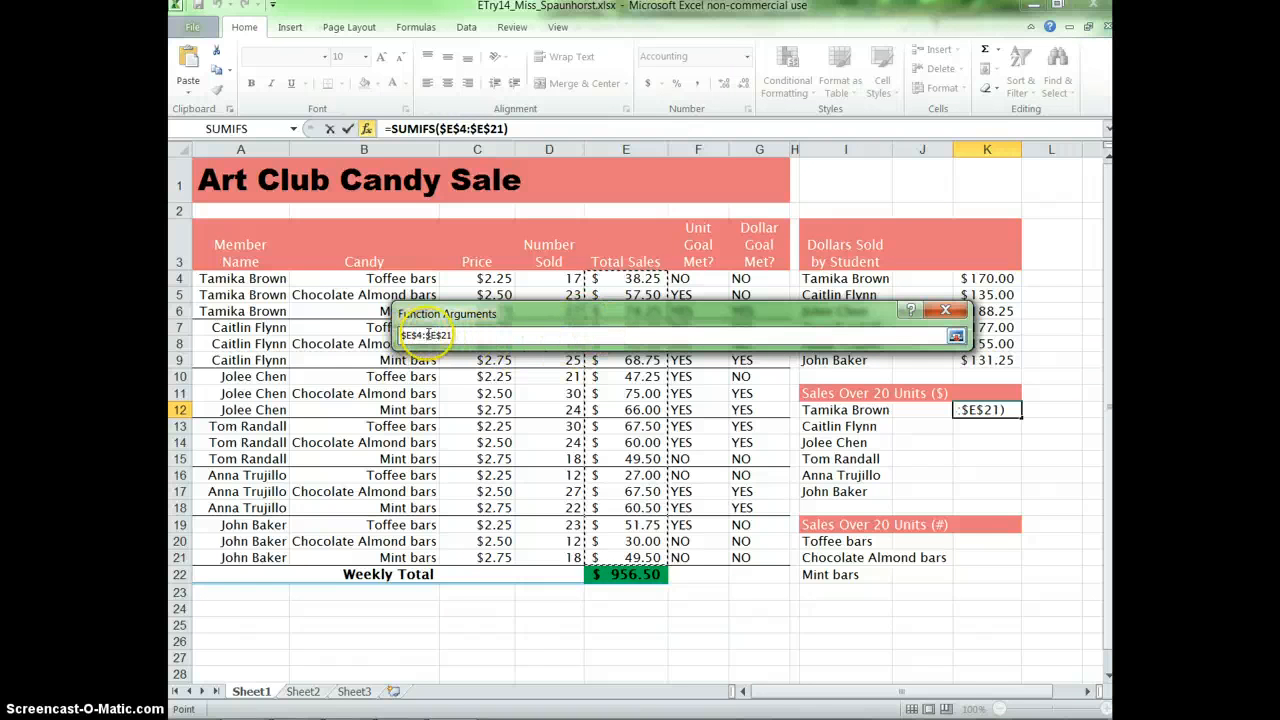
{"action": "left_click", "coordinate": [955, 336]}
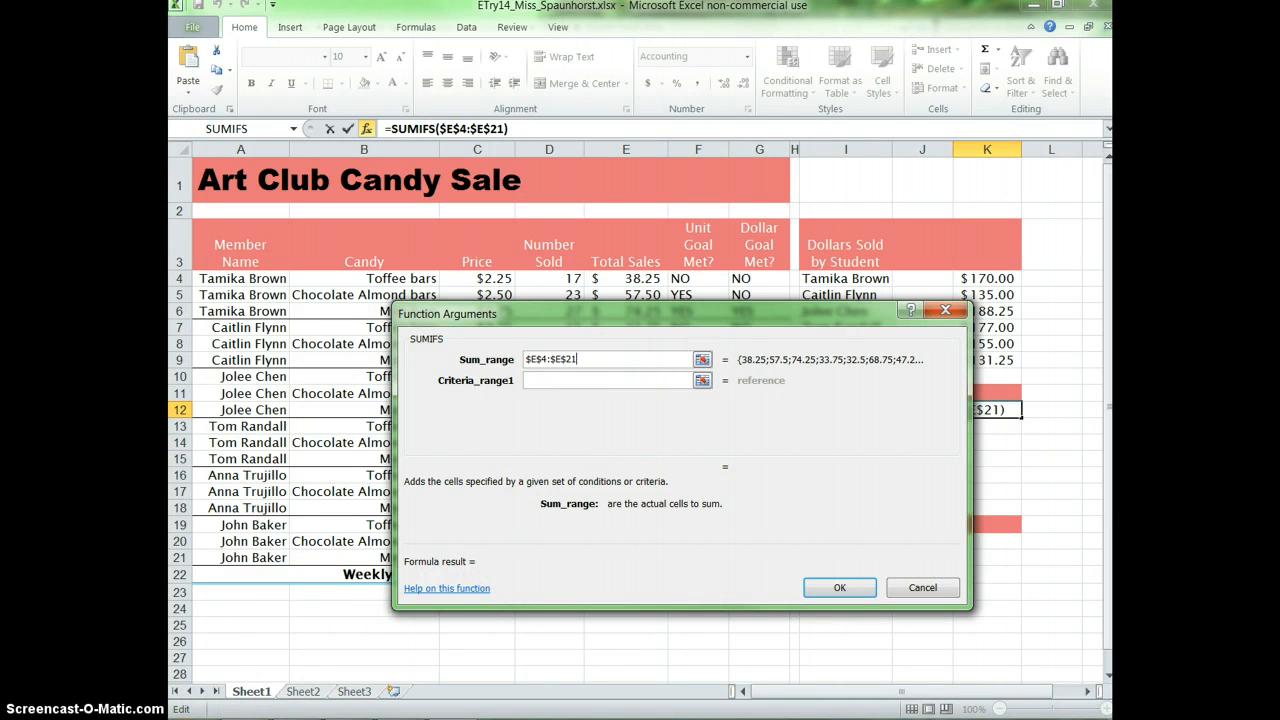
Set the first SUMIFS criteria range to the Member Name cells as the absolute reference $A$4:$A$21
{"action": "left_click", "coordinate": [553, 378]}
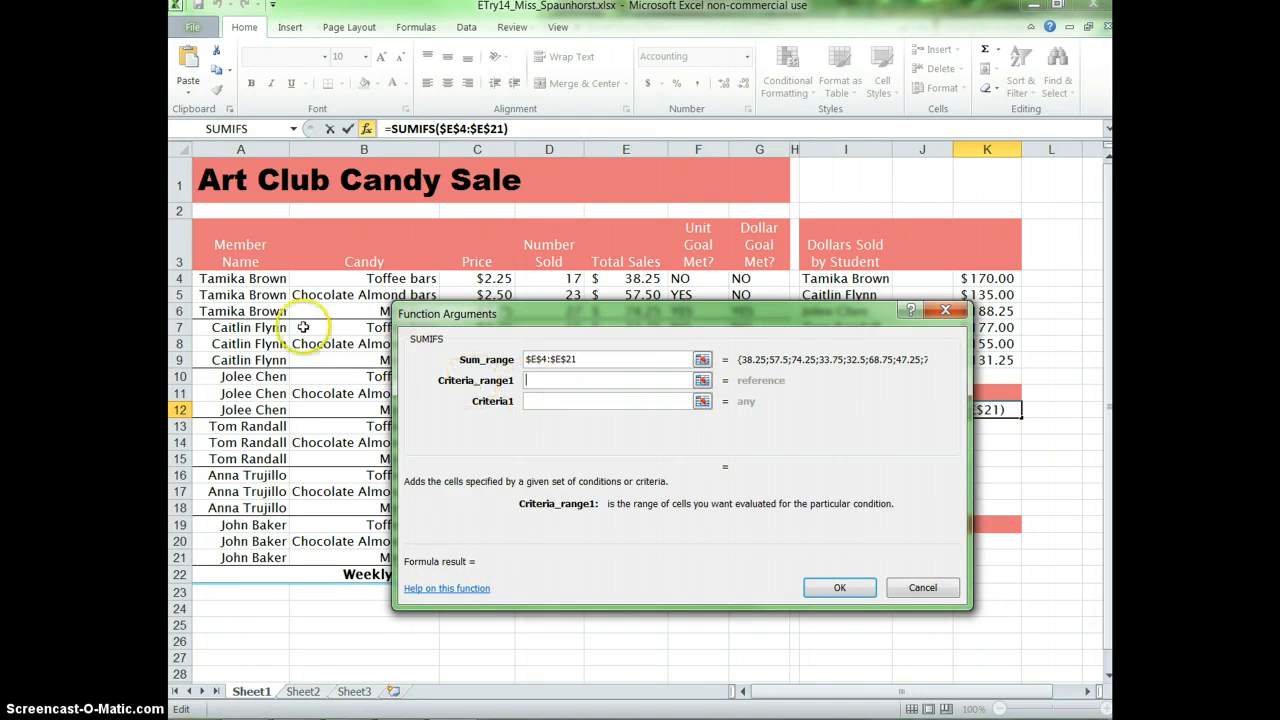
{"action": "left_click", "coordinate": [701, 380]}
{"action": "left_click_drag", "start_coordinate": [245, 276], "coordinate": [243, 557]}
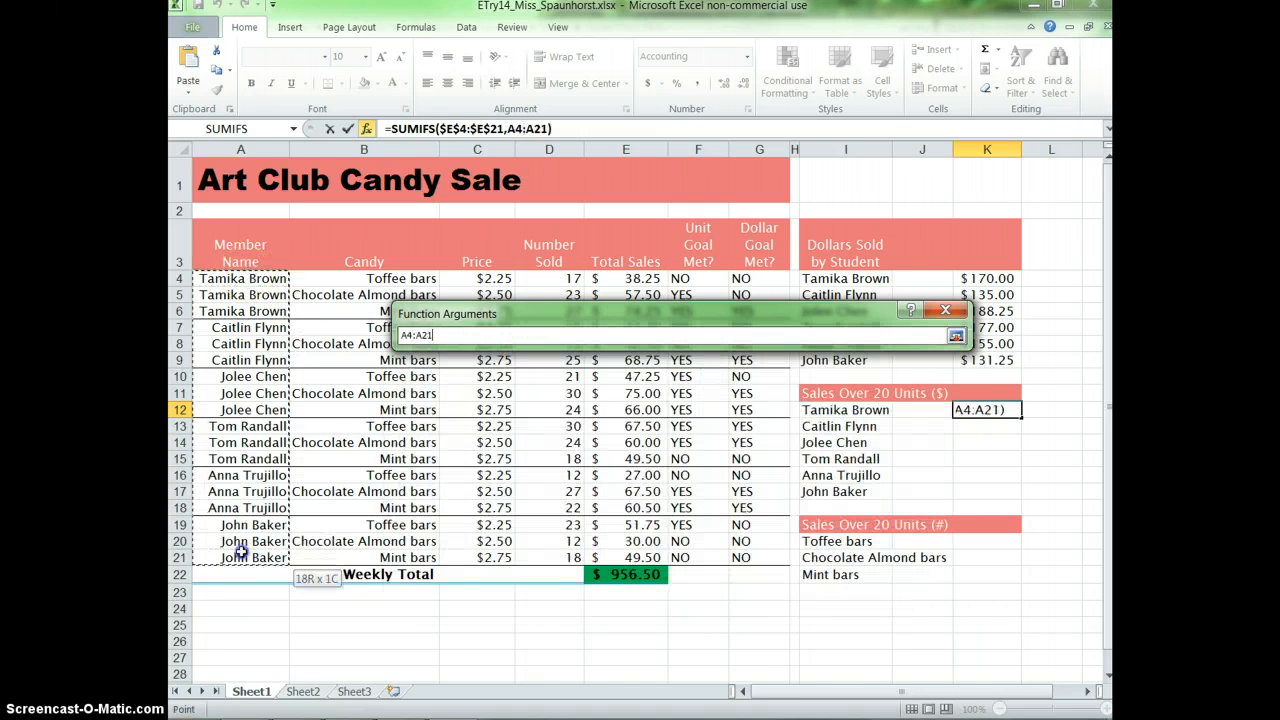
{"action": "key", "text": "F4"}
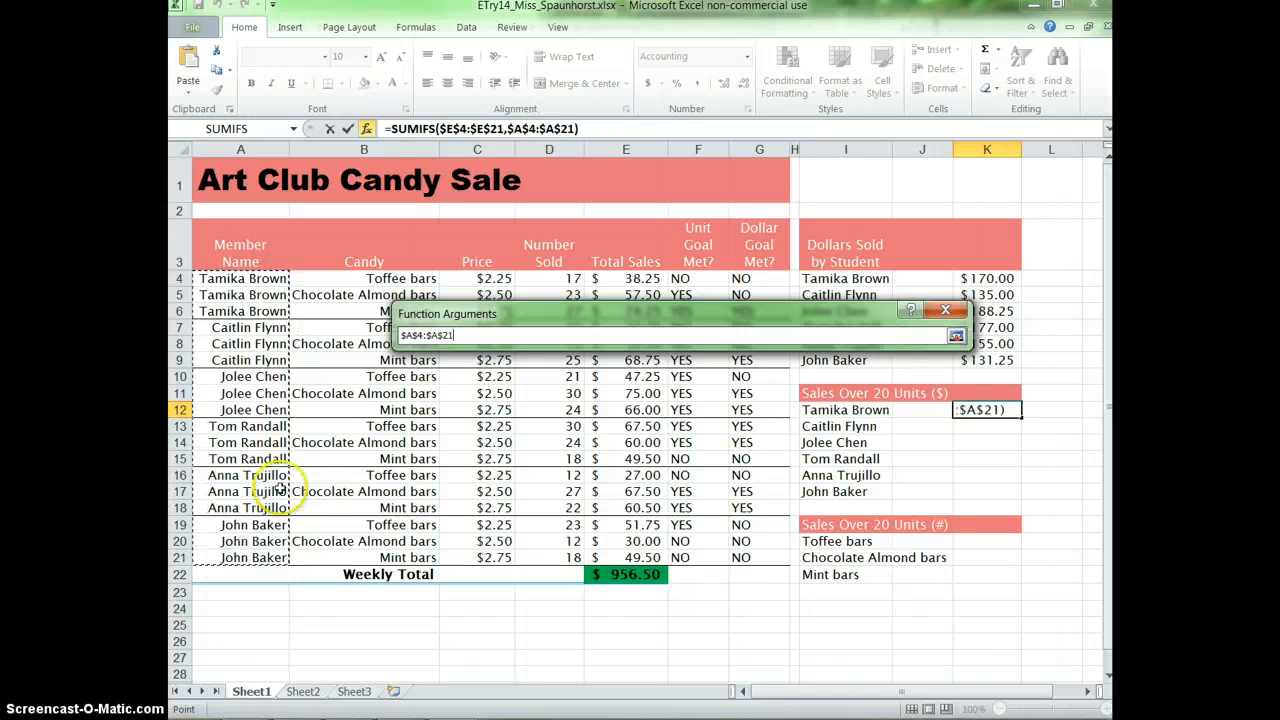
{"action": "left_click", "coordinate": [958, 336]}
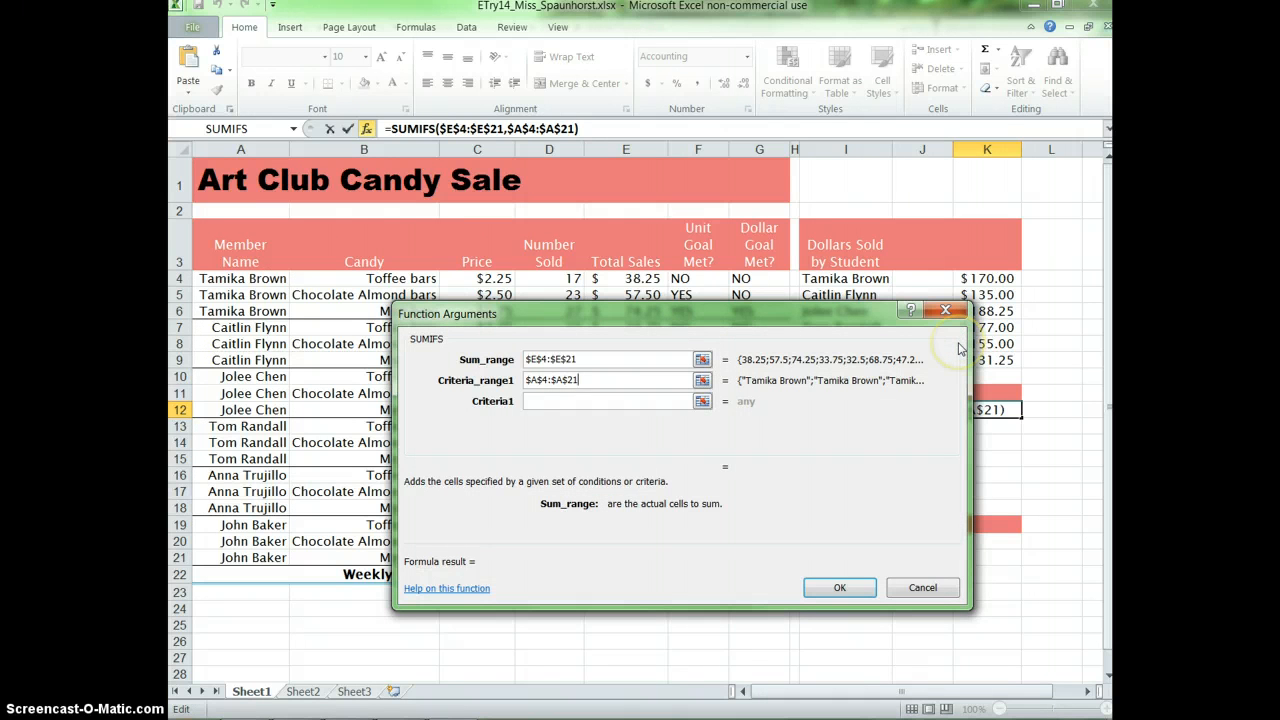
{"action": "left_click_drag", "start_coordinate": [792, 313], "coordinate": [581, 331]}
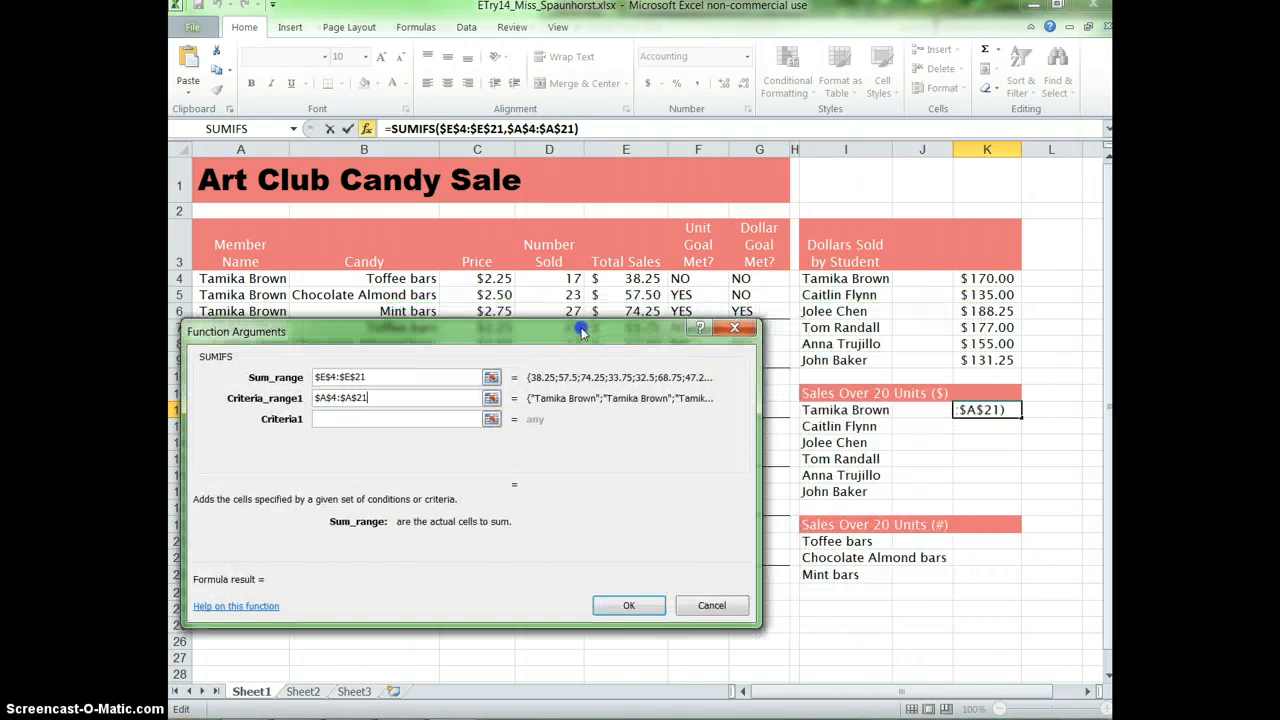
{"action": "left_click", "coordinate": [833, 410]}
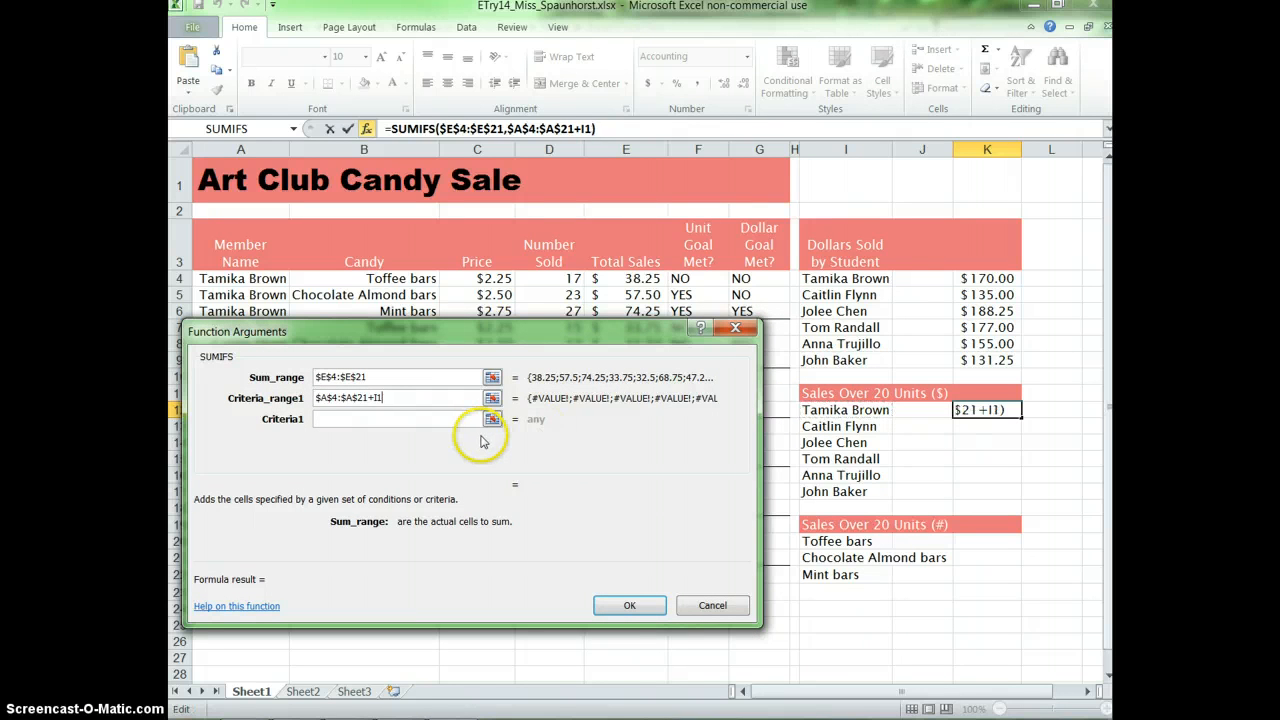
{"action": "key", "text": "BackSpace"}
{"action": "key", "text": "BackSpace"}
{"action": "key", "text": "BackSpace"}
Set the first SUMIFS criterion to cell I12, the first student in the Sales Over 20 Units ($) list
{"action": "left_click", "coordinate": [357, 420]}
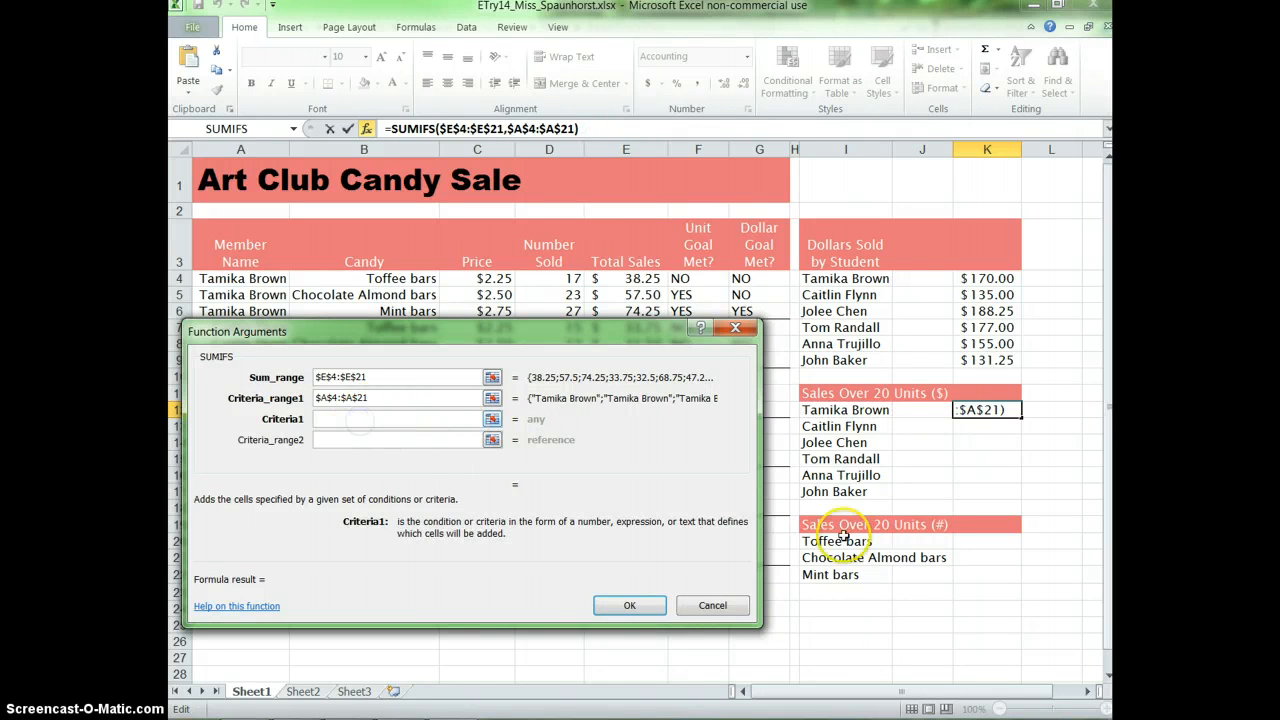
{"action": "left_click", "coordinate": [838, 410]}
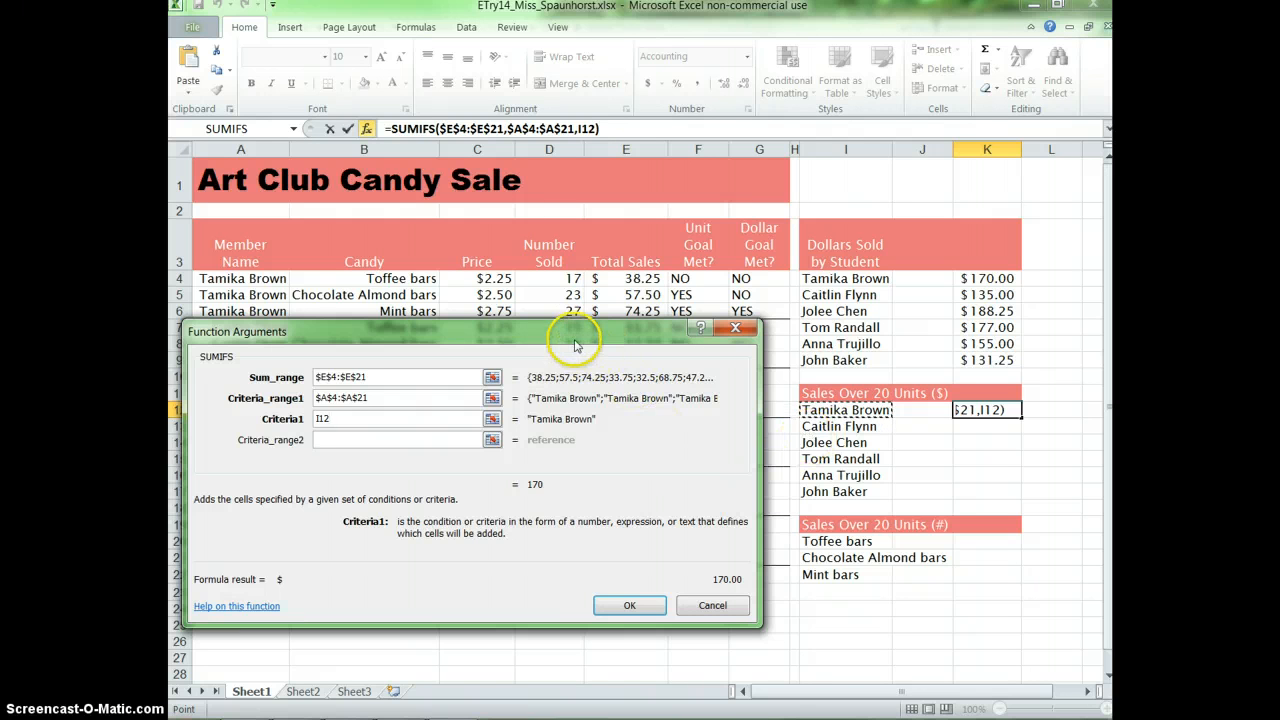
{"action": "left_click_drag", "start_coordinate": [580, 340], "coordinate": [583, 342]}
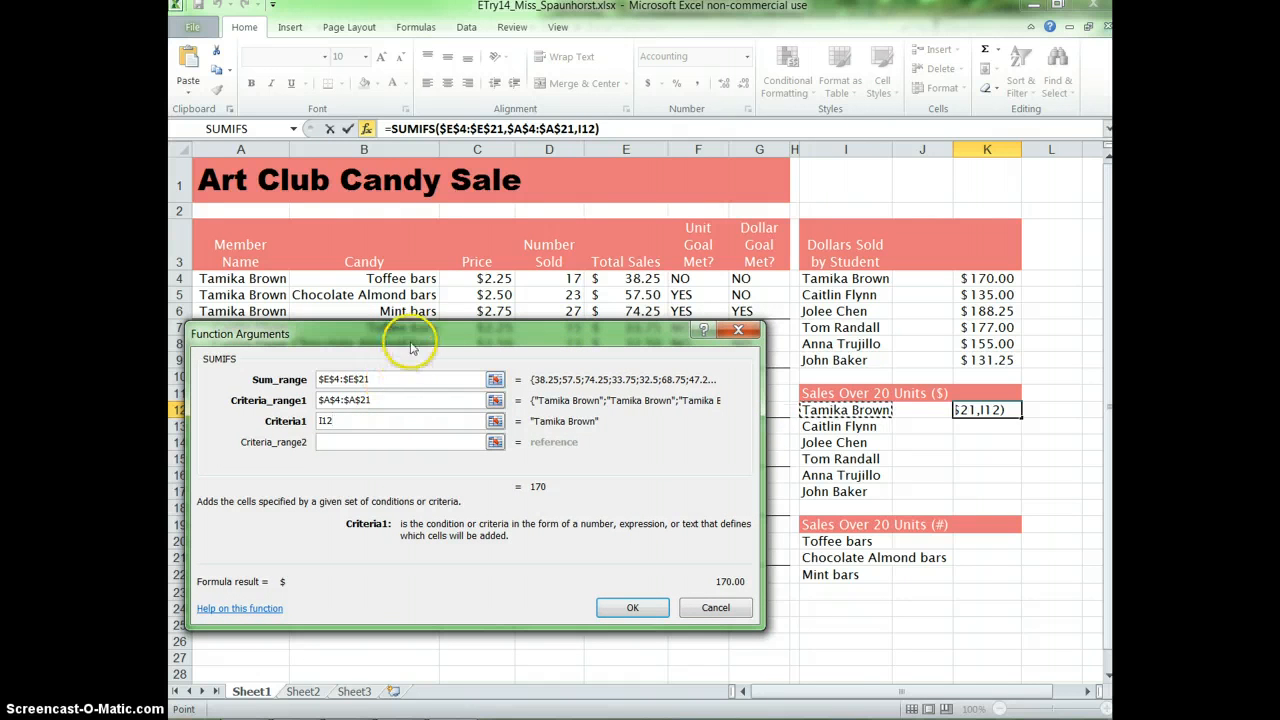
Set the second SUMIFS criteria range to the Number Sold cells as $D$4:$D$21 with the criterion >20, and complete the formula
{"action": "left_click", "coordinate": [360, 447]}
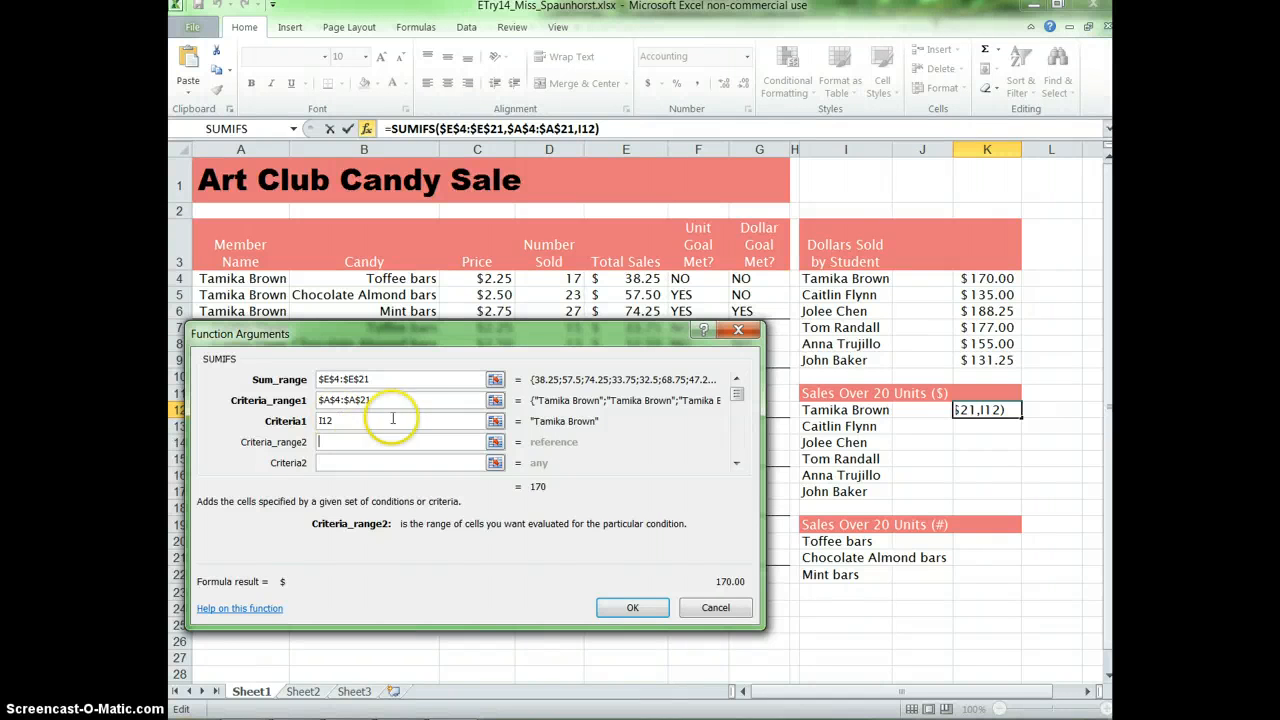
{"action": "left_click", "coordinate": [495, 441]}
{"action": "left_click_drag", "start_coordinate": [568, 279], "coordinate": [528, 554]}
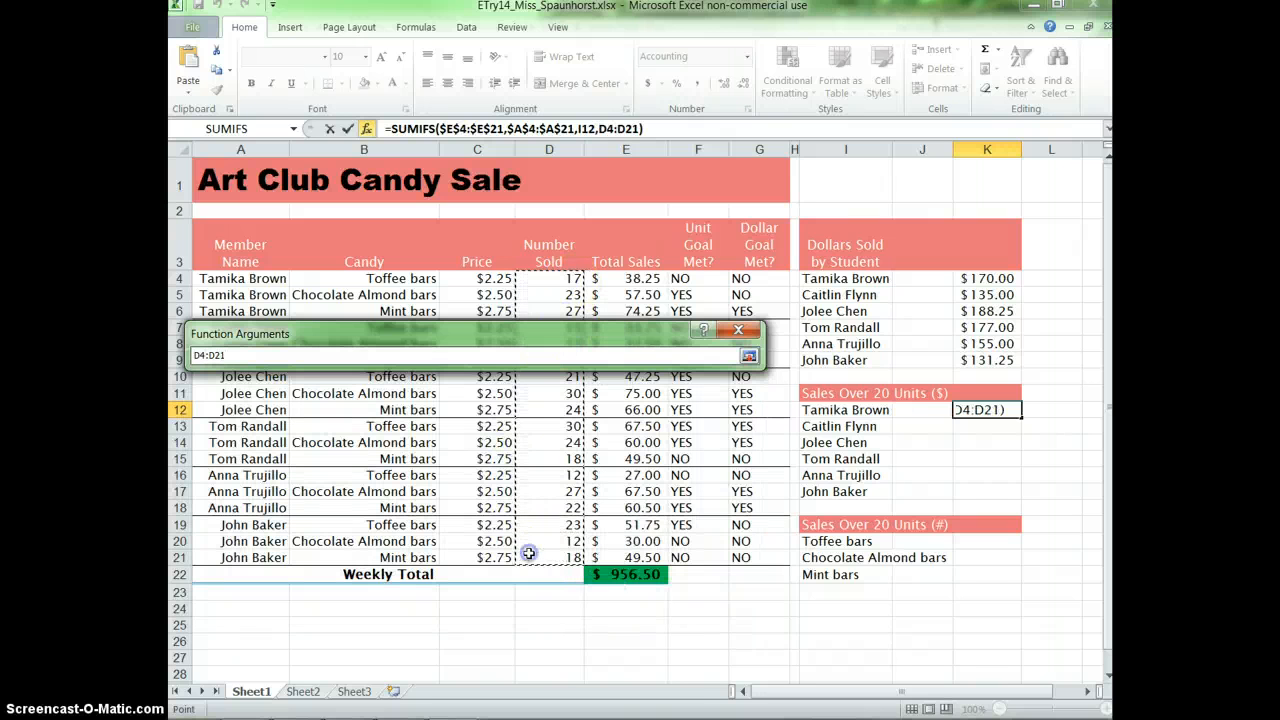
{"action": "key", "text": "F4"}
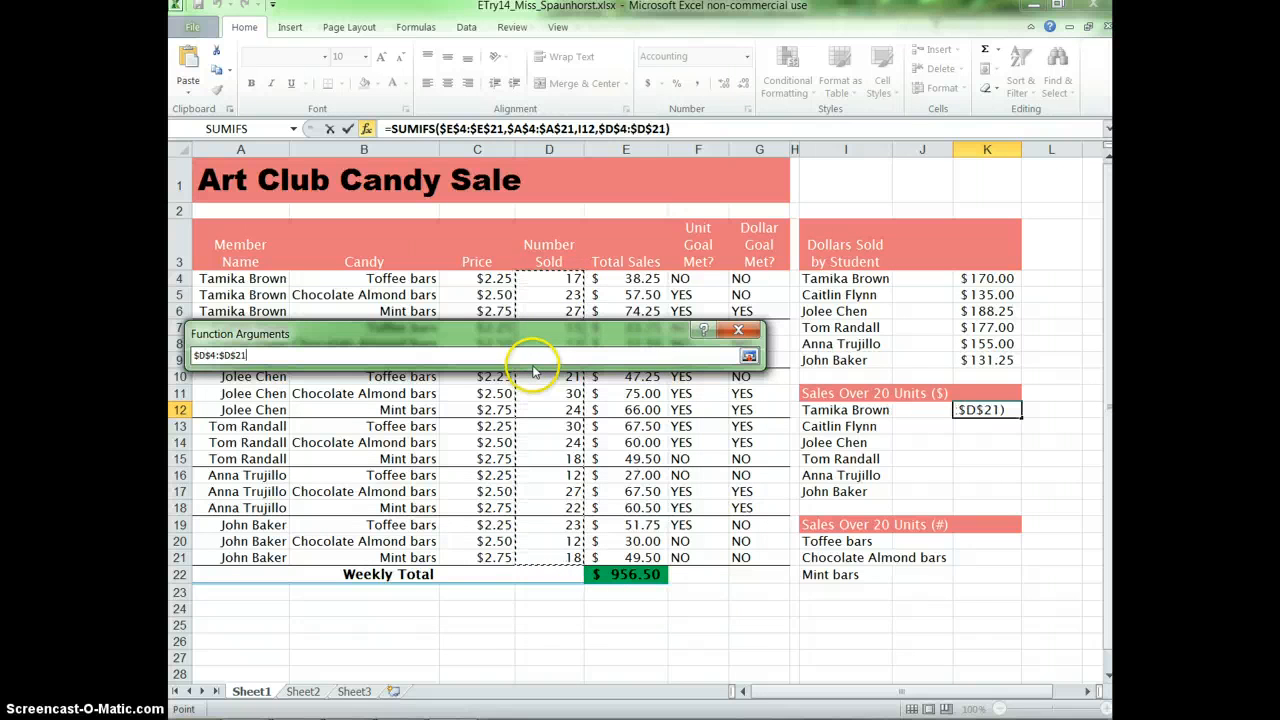
{"action": "left_click", "coordinate": [749, 356]}
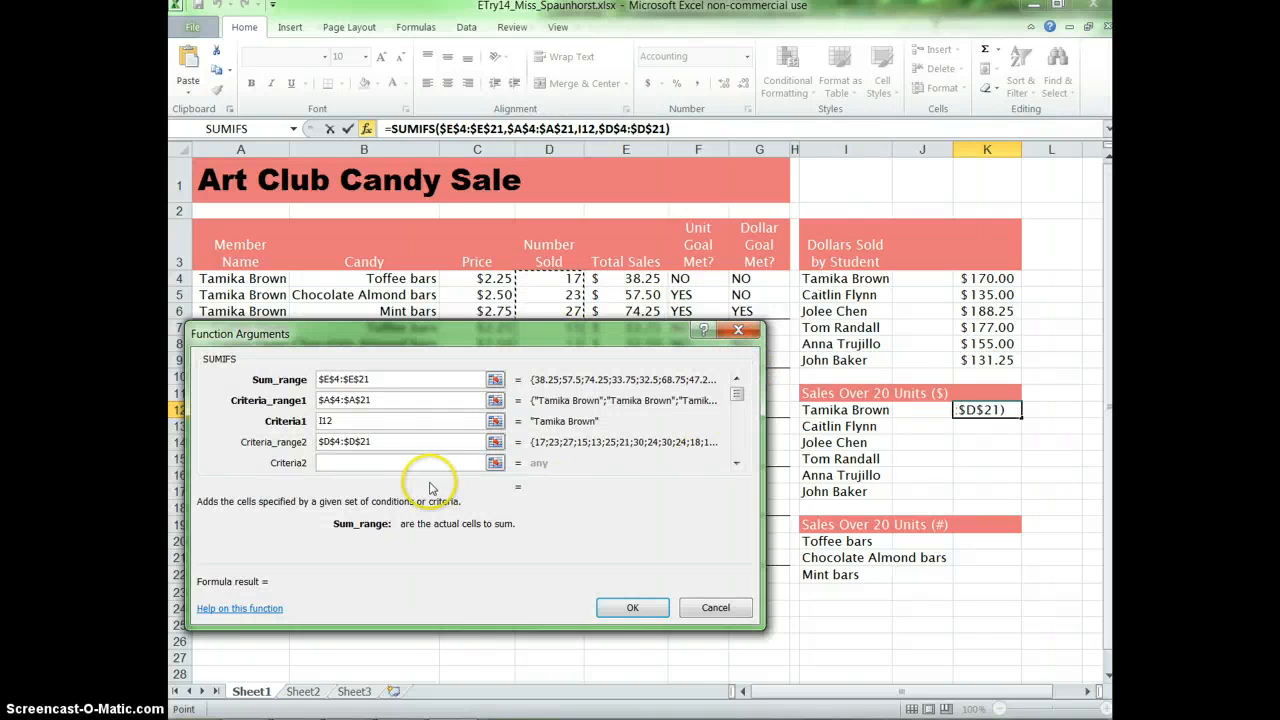
{"action": "left_click", "coordinate": [398, 466]}
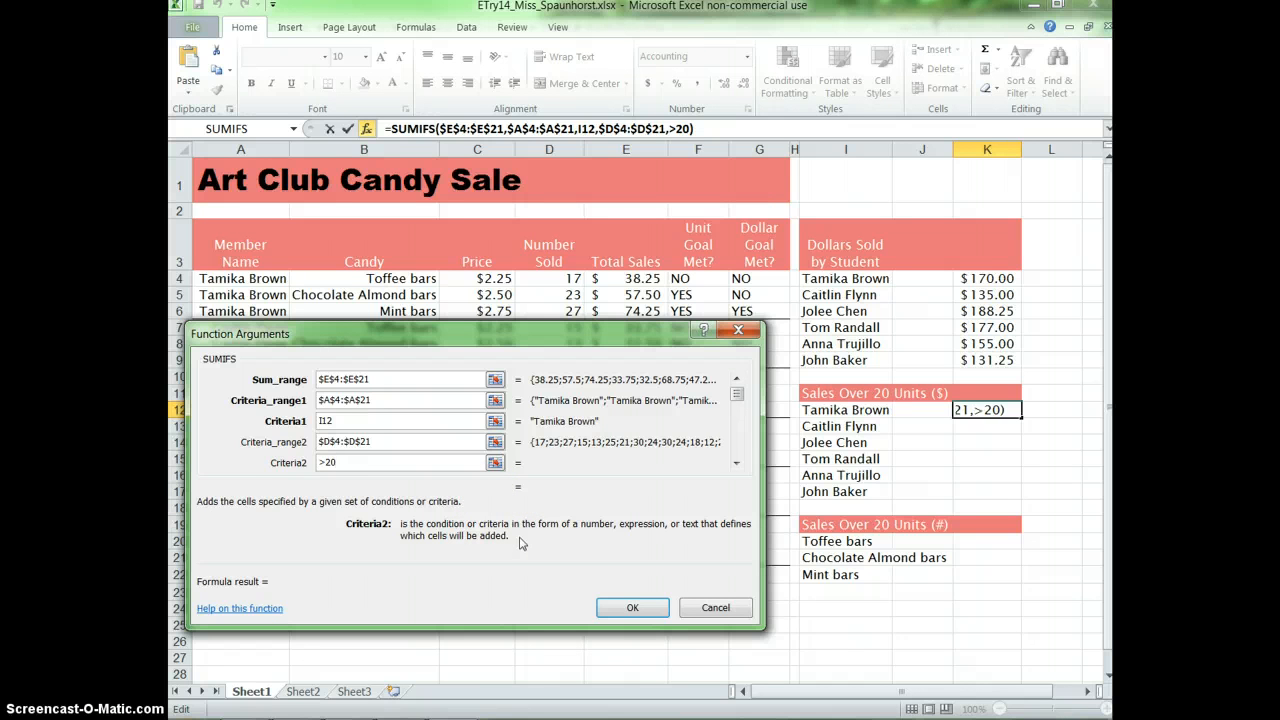
{"action": "left_click", "coordinate": [624, 607]}
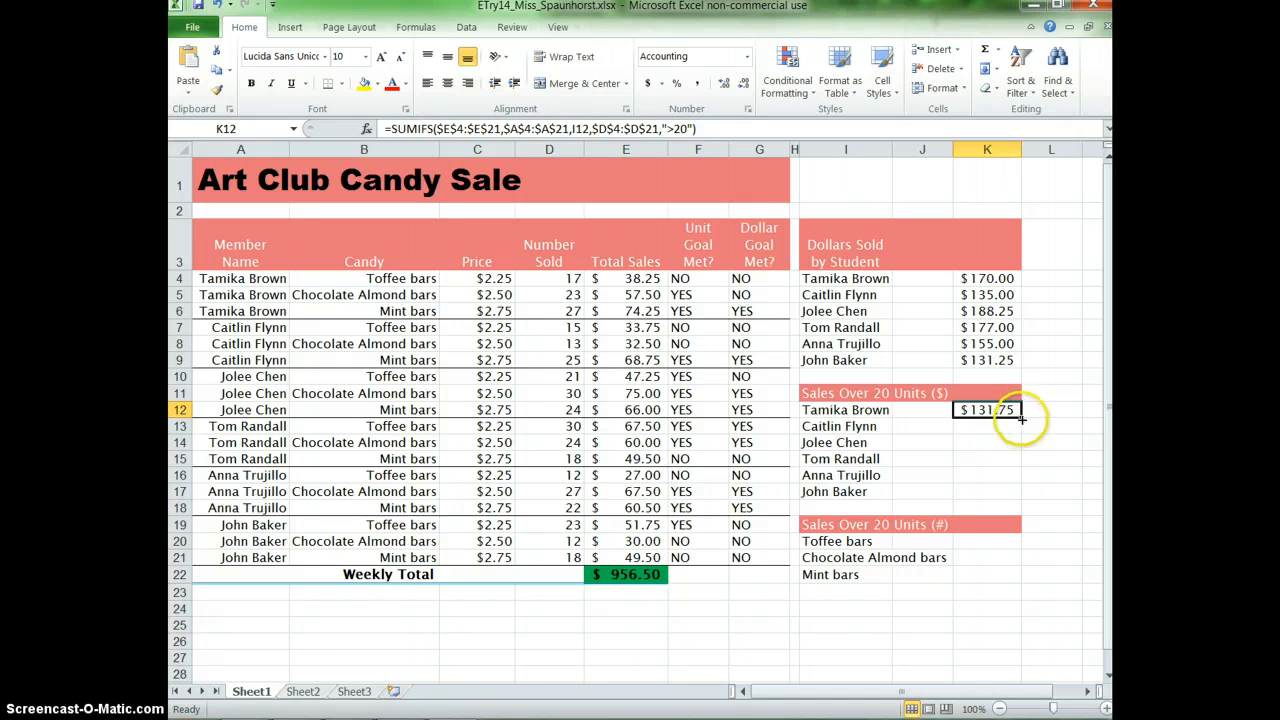
Fill the SUMIFS formula from K12 down through K17 for the remaining students
{"action": "left_click_drag", "start_coordinate": [1020, 418], "coordinate": [1008, 494]}
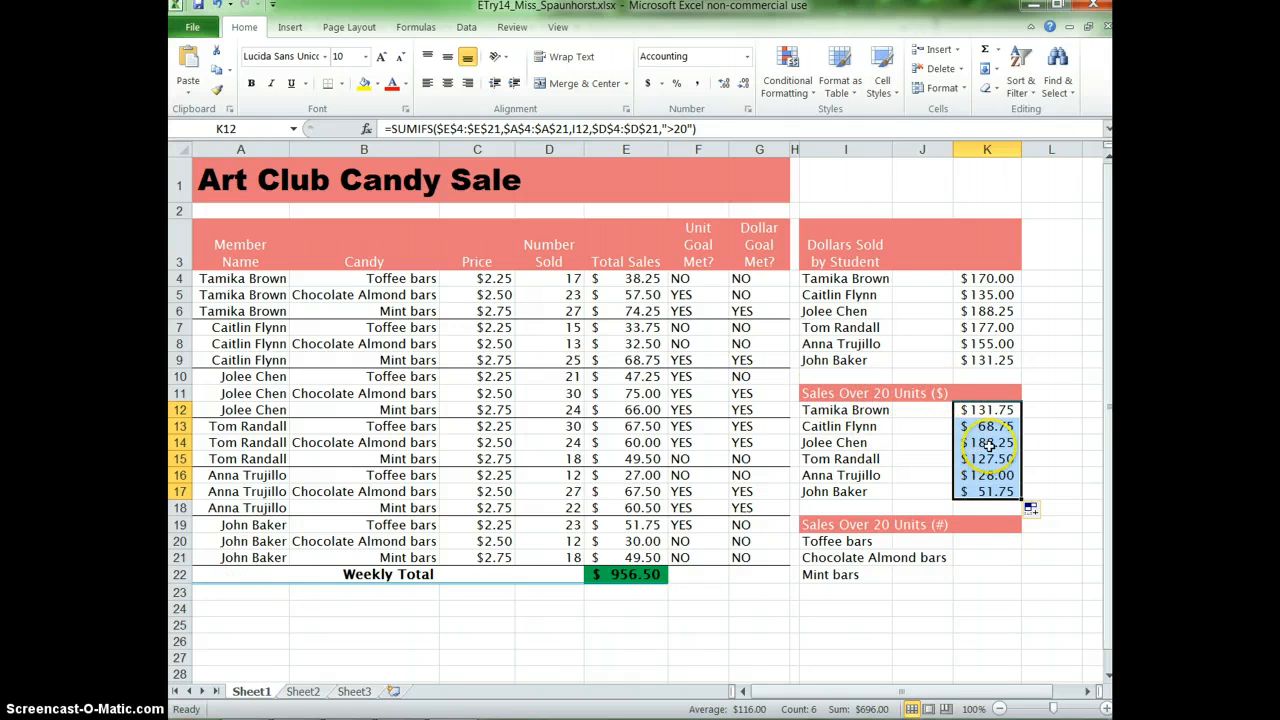
{"action": "left_click", "coordinate": [987, 574]}
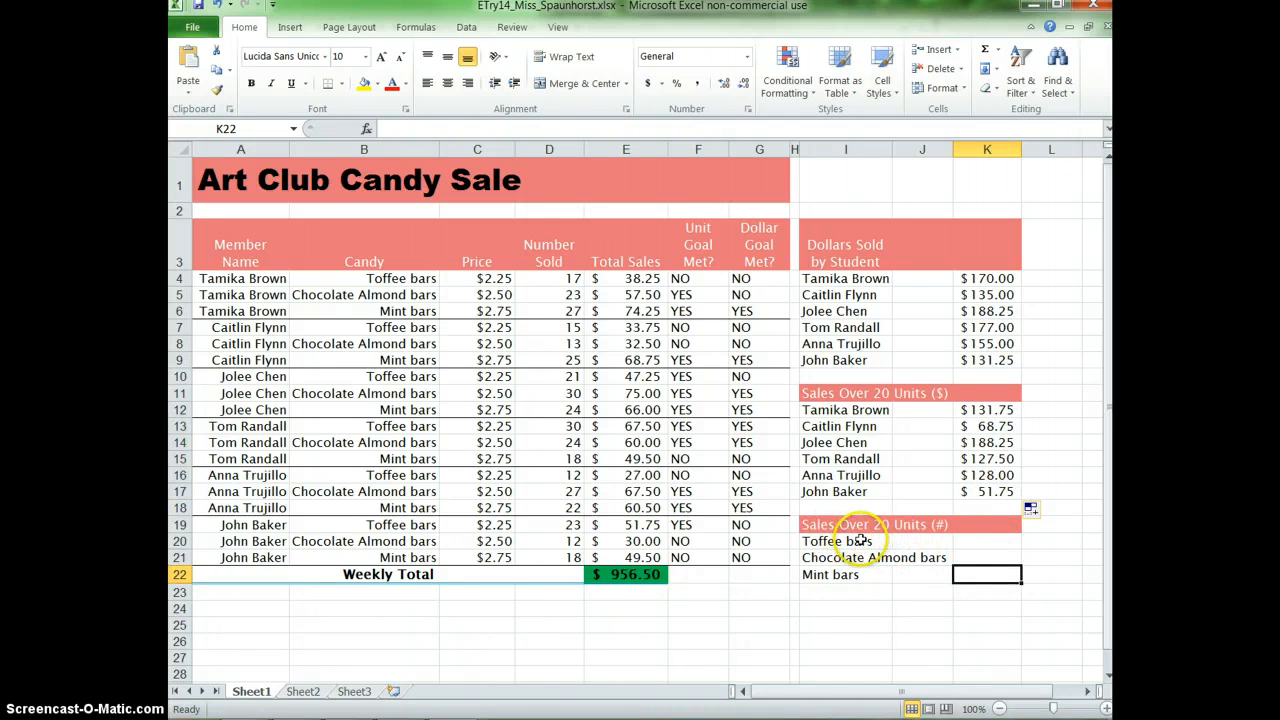
Insert the statistical function COUNTIFS in cell K20, beside Toffee bars in the Sales Over 20 Units (#) list
{"action": "left_click", "coordinate": [986, 544]}
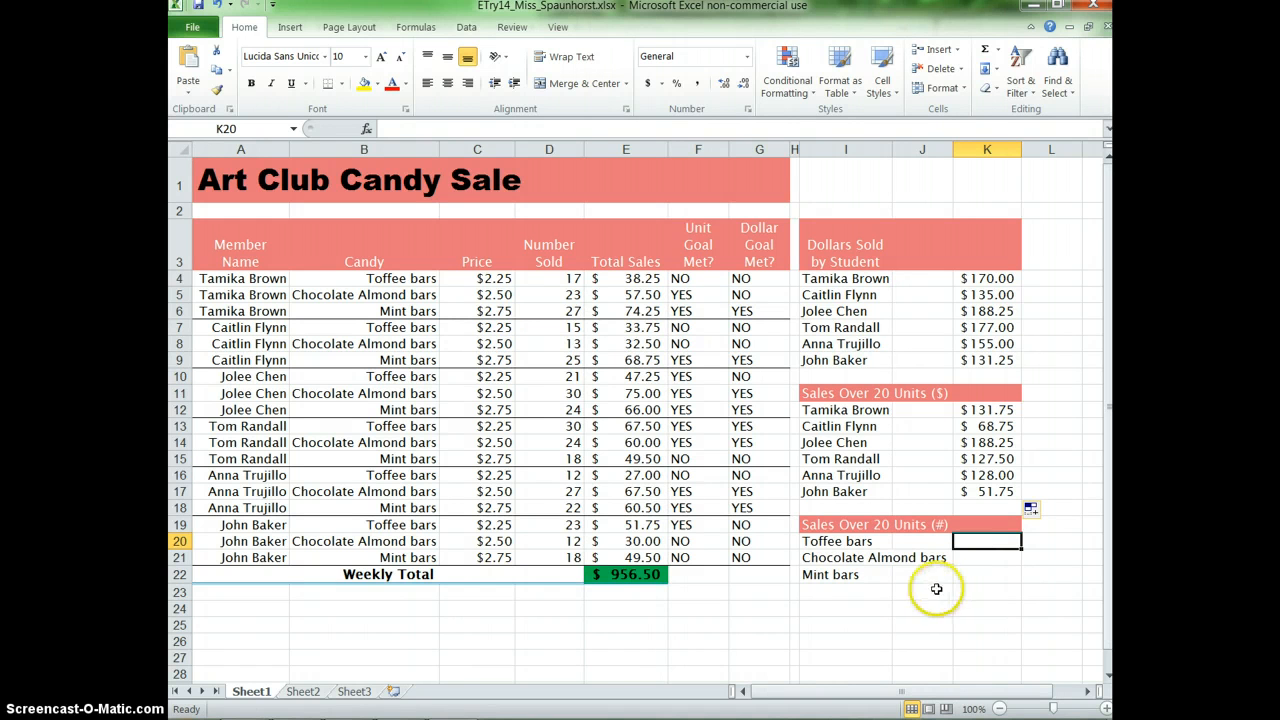
{"action": "left_click", "coordinate": [367, 129]}
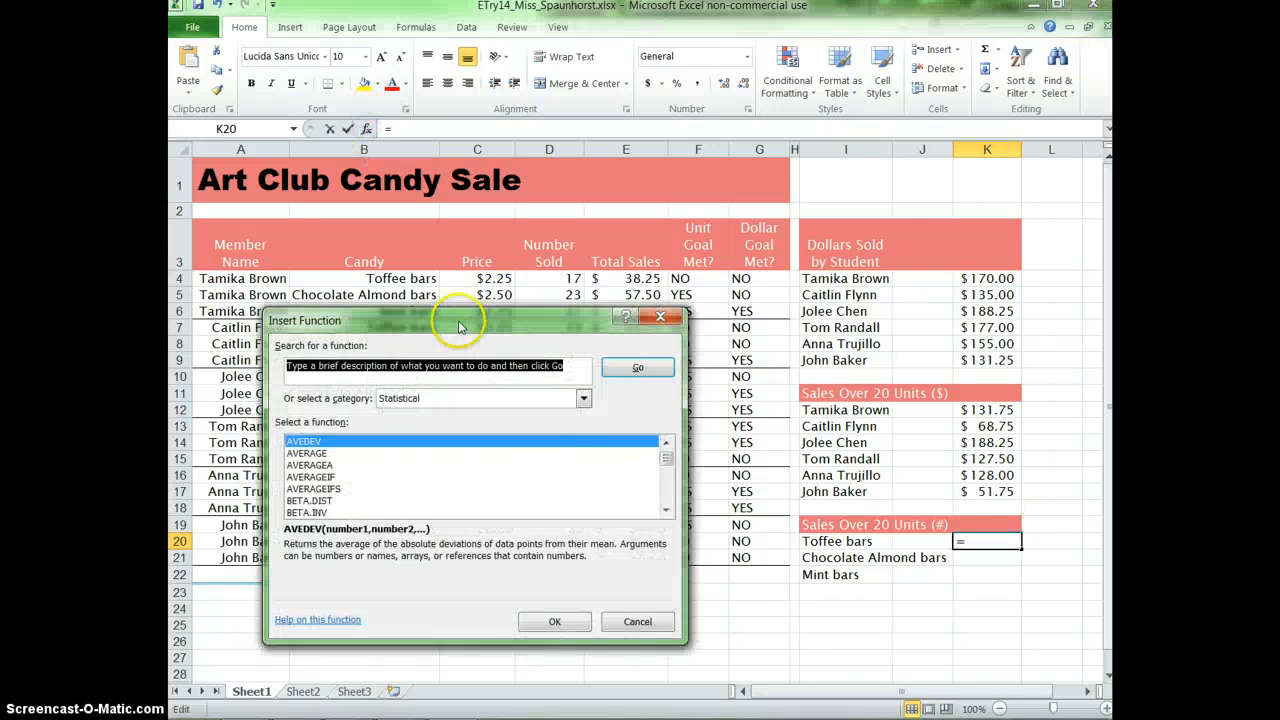
{"action": "left_click", "coordinate": [425, 398]}
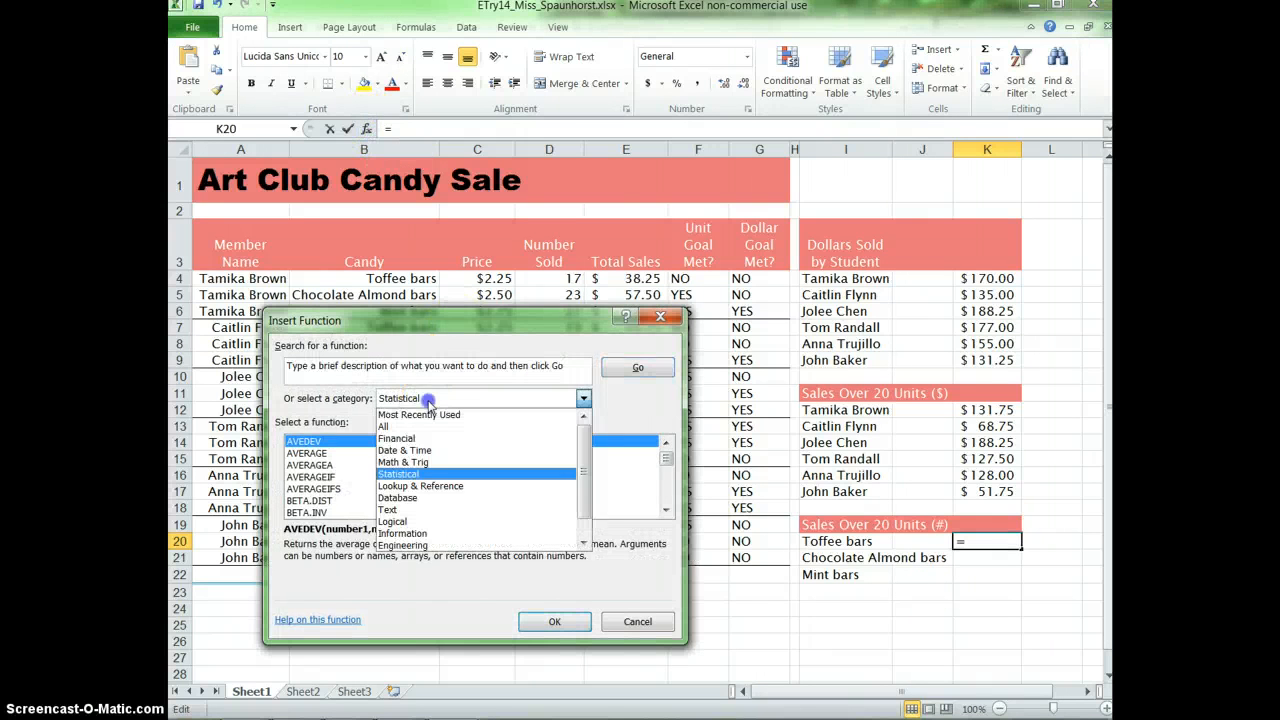
{"action": "left_click", "coordinate": [410, 474]}
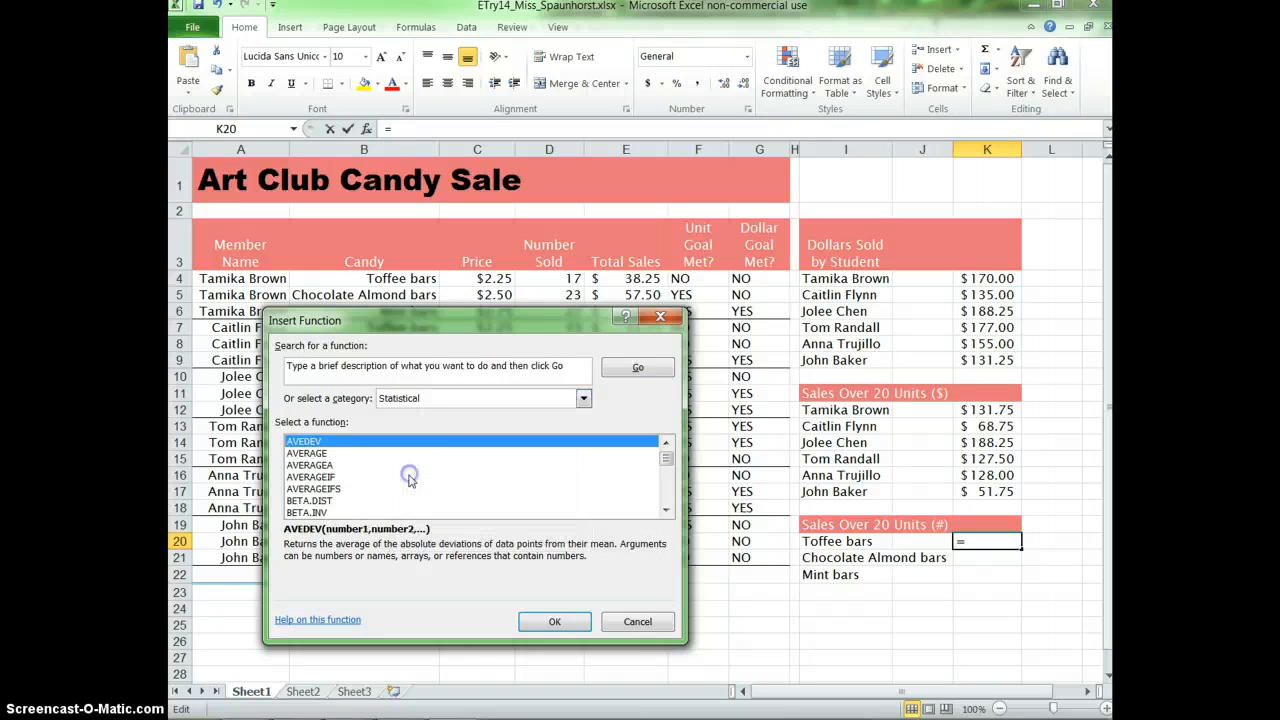
{"action": "left_click", "coordinate": [665, 510]}
{"action": "left_click", "coordinate": [665, 510]}
{"action": "left_click", "coordinate": [666, 512]}
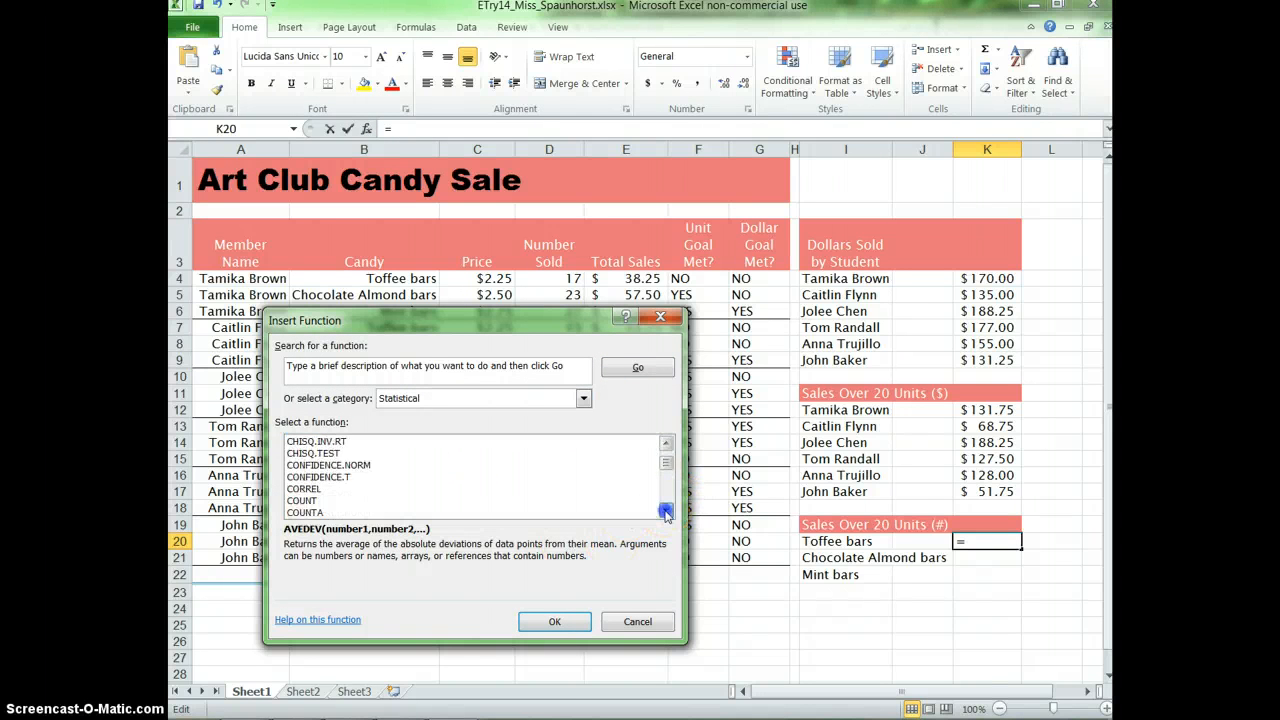
{"action": "left_click", "coordinate": [666, 512]}
{"action": "left_click", "coordinate": [666, 512]}
{"action": "left_click", "coordinate": [666, 512]}
{"action": "left_click", "coordinate": [666, 512]}
{"action": "left_click", "coordinate": [666, 512]}
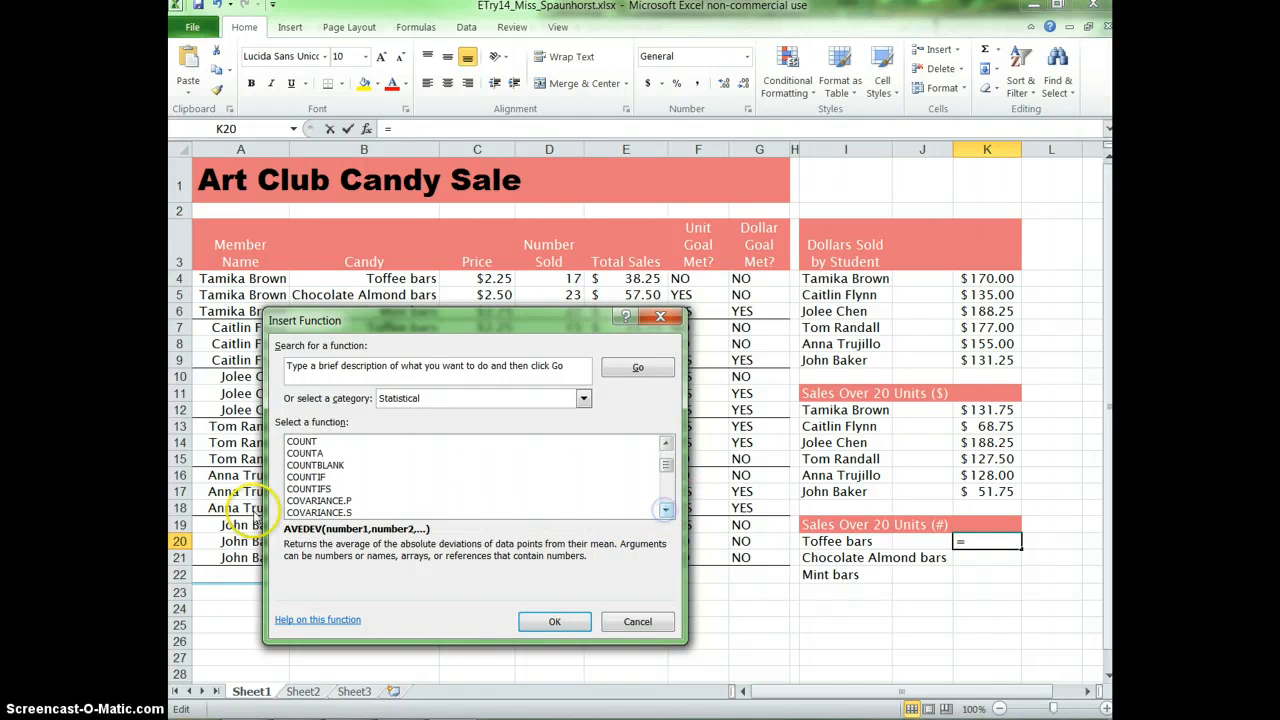
{"action": "left_click", "coordinate": [316, 489]}
{"action": "left_click", "coordinate": [556, 621]}
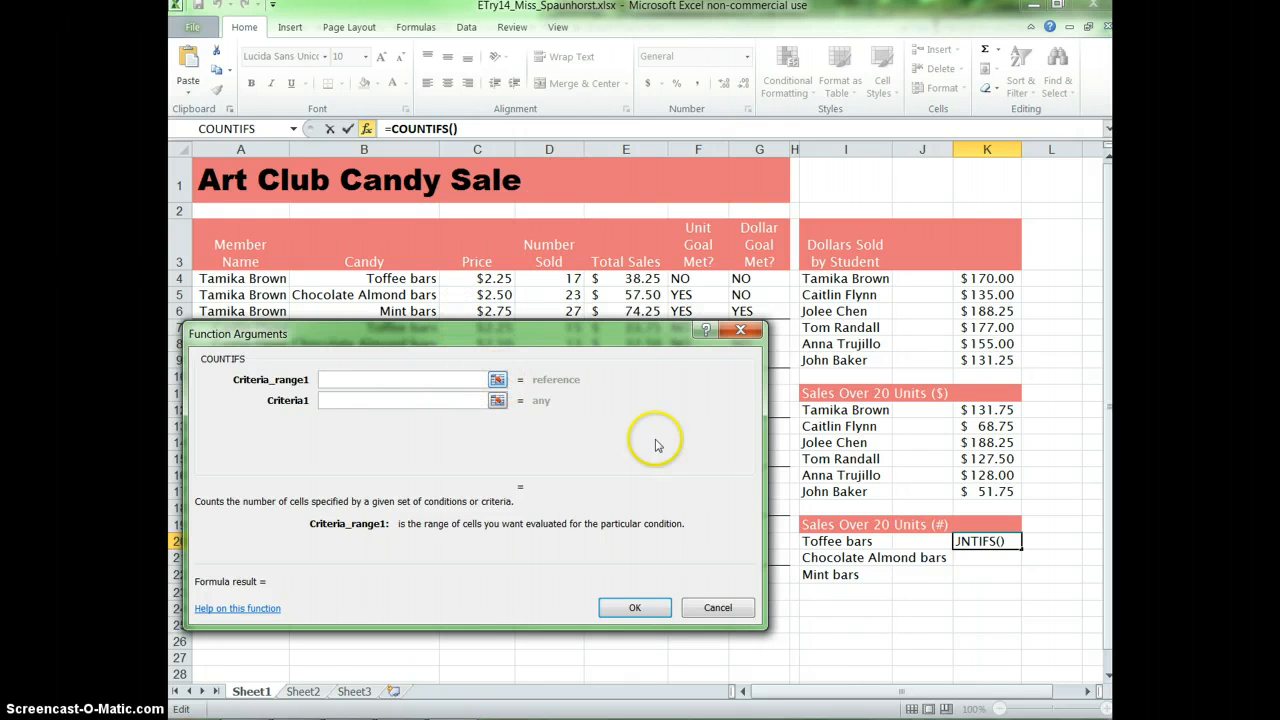
Set the first COUNTIFS criteria range to the Candy cells as $B$4:$B$21, with cell I20 as its criterion
{"action": "left_click", "coordinate": [498, 380]}
{"action": "left_click", "coordinate": [352, 283]}
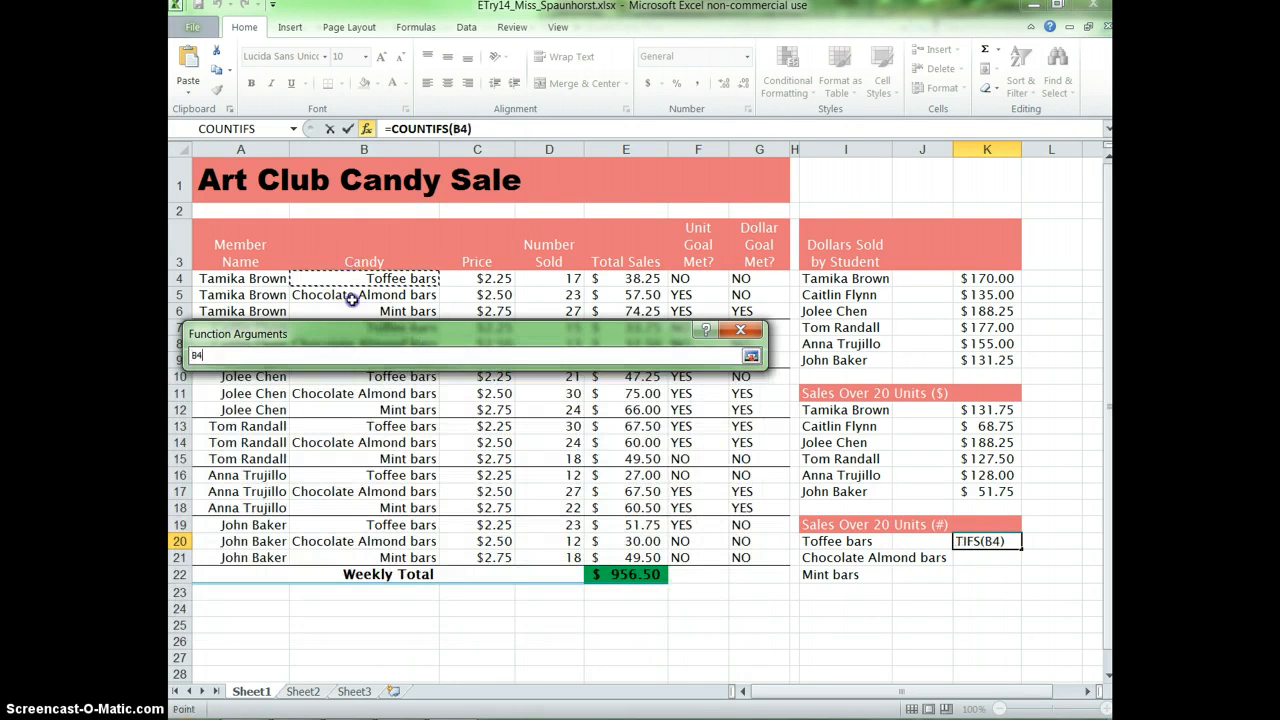
{"action": "left_click_drag", "start_coordinate": [352, 299], "coordinate": [362, 556]}
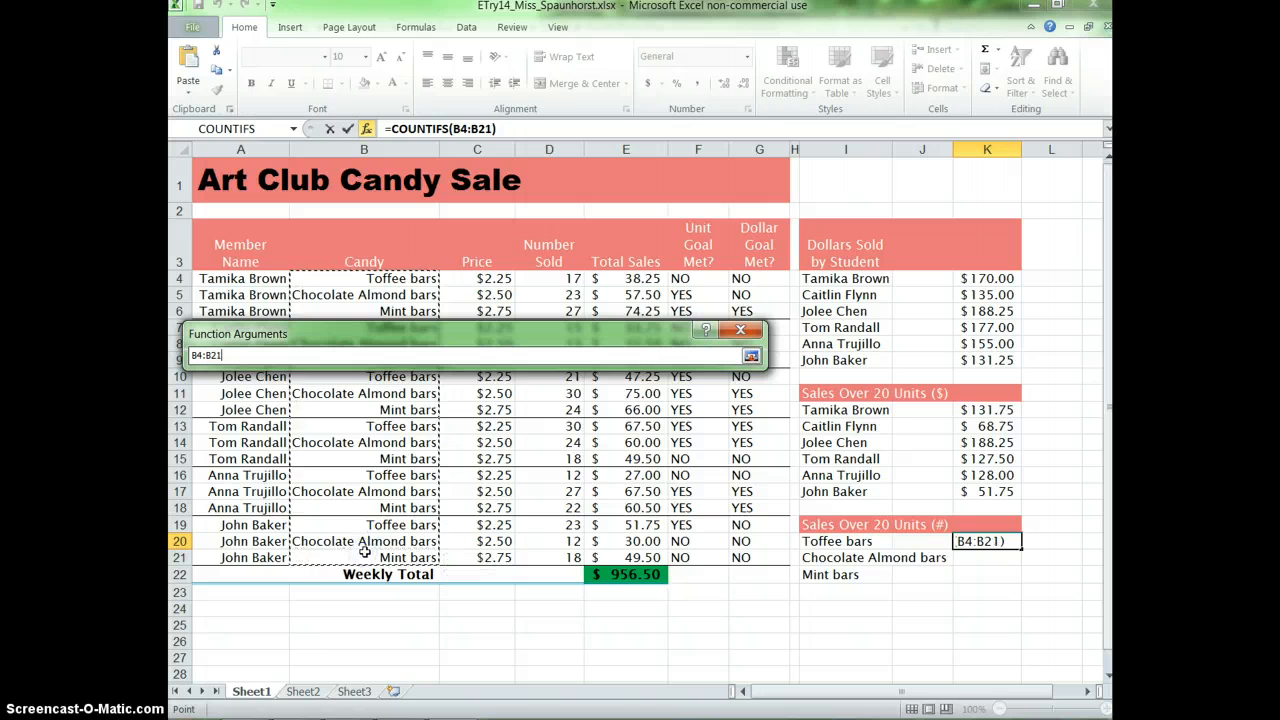
{"action": "key", "text": "F4"}
{"action": "left_click", "coordinate": [751, 355]}
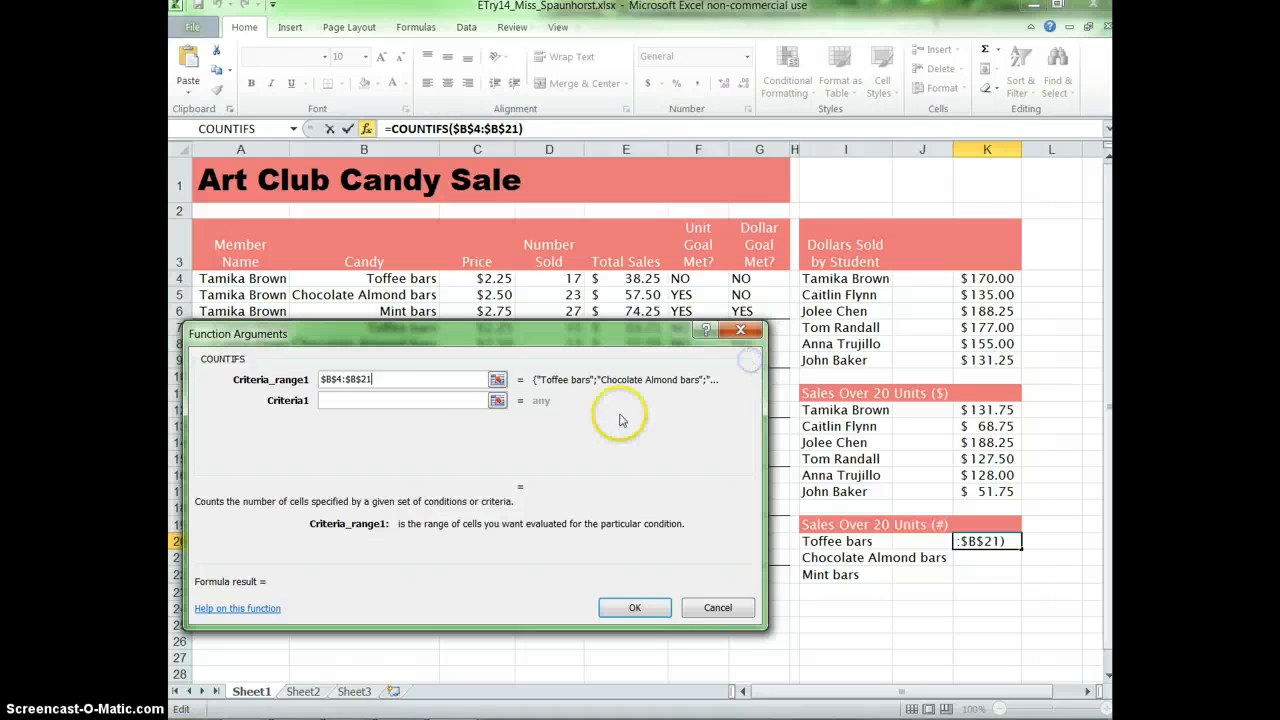
{"action": "left_click", "coordinate": [372, 404]}
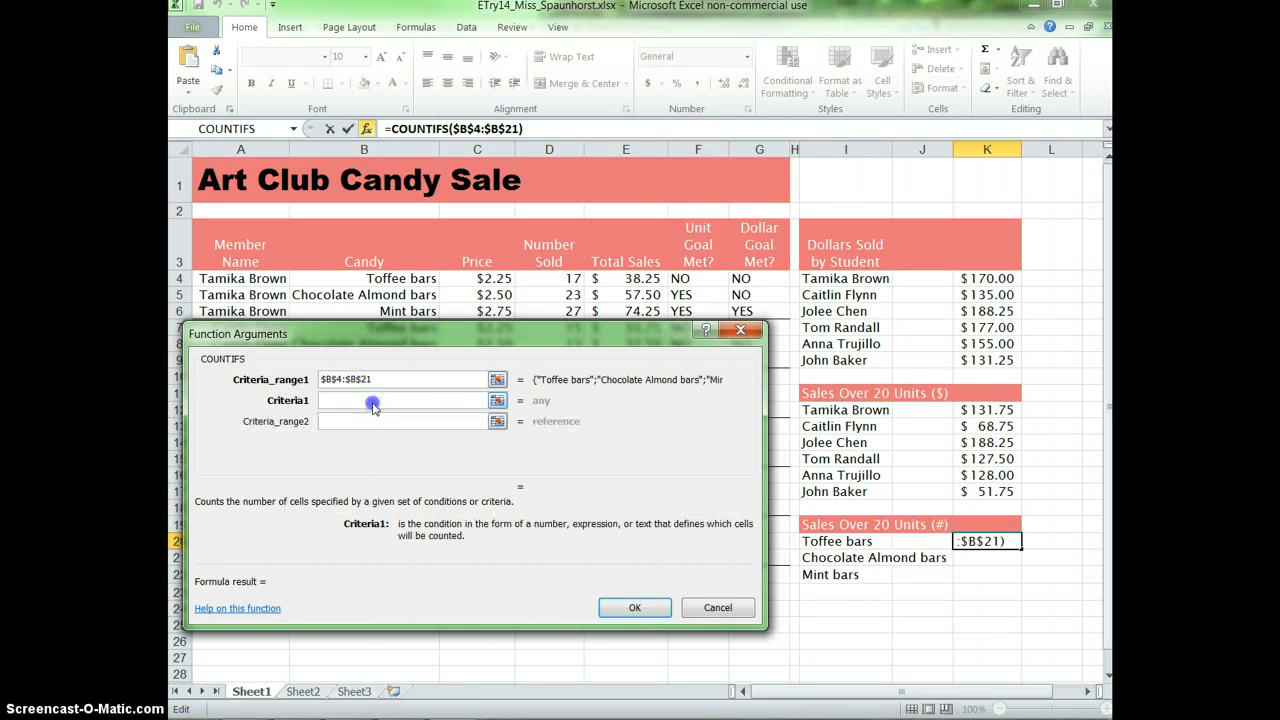
{"action": "left_click", "coordinate": [818, 541]}
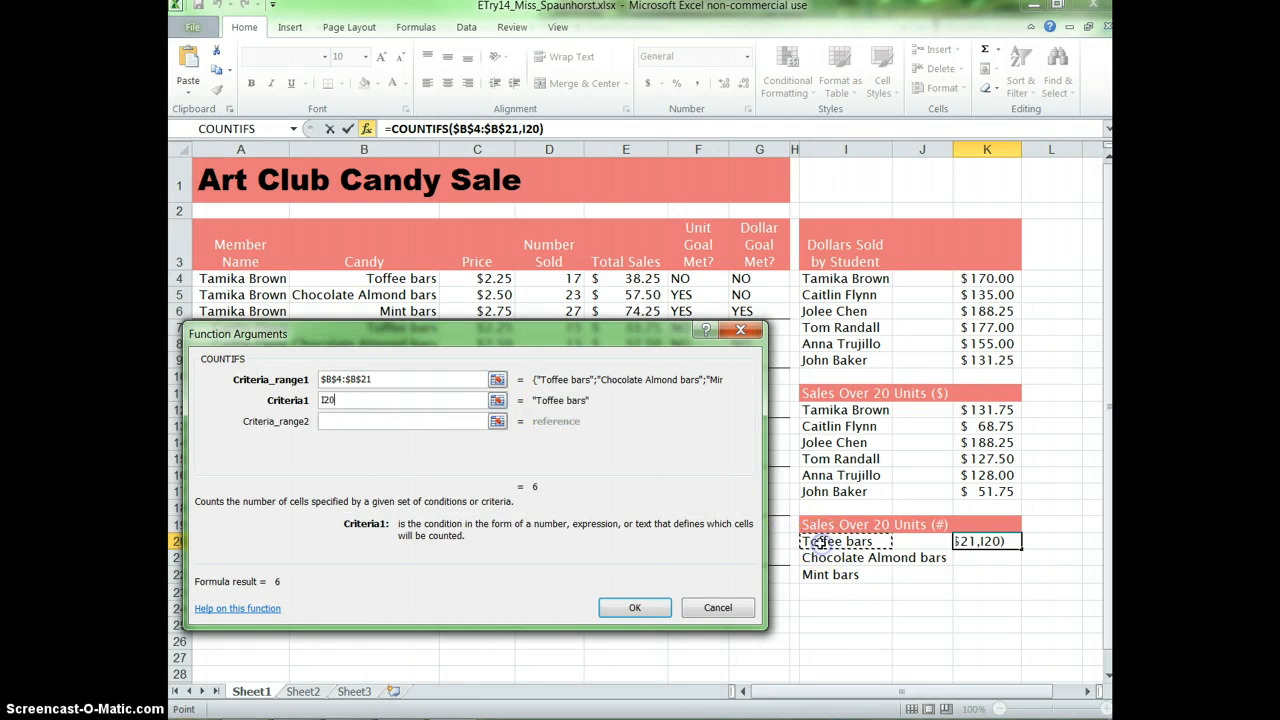
Set the second COUNTIFS criteria range to the Number Sold cells D4:D21 with the criterion >20, and complete the formula
{"action": "left_click", "coordinate": [350, 421]}
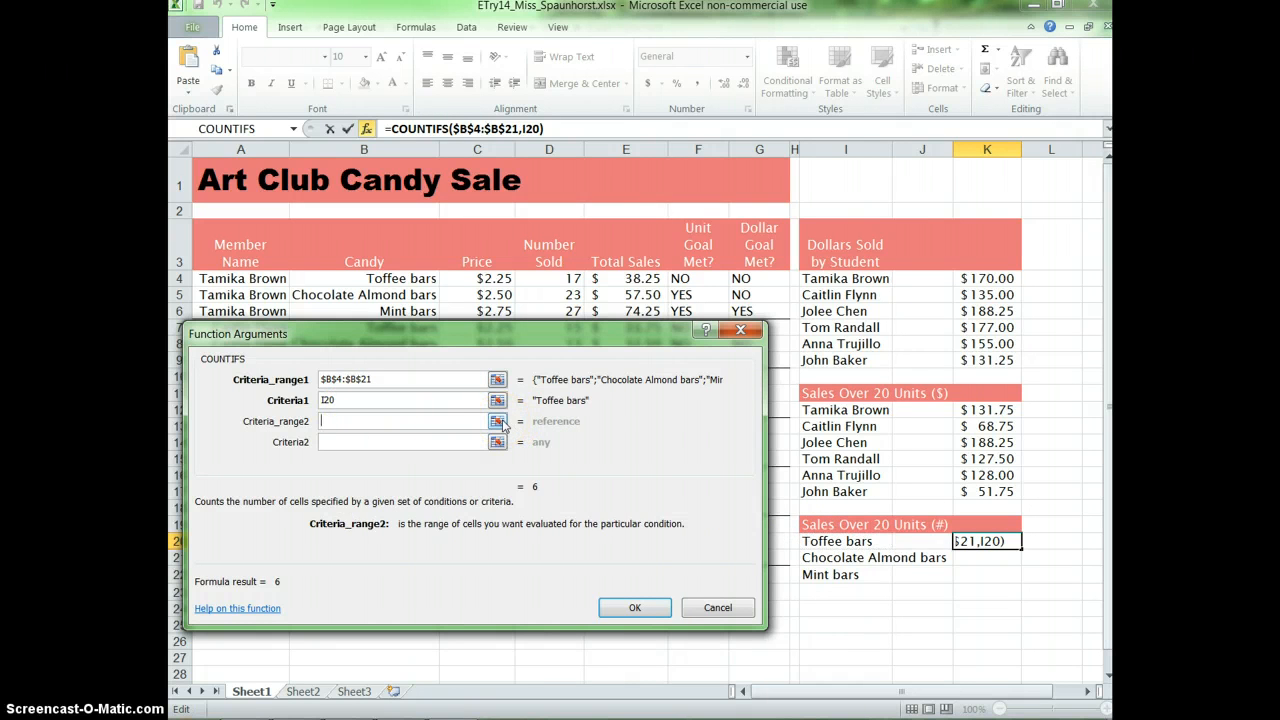
{"action": "left_click", "coordinate": [497, 421]}
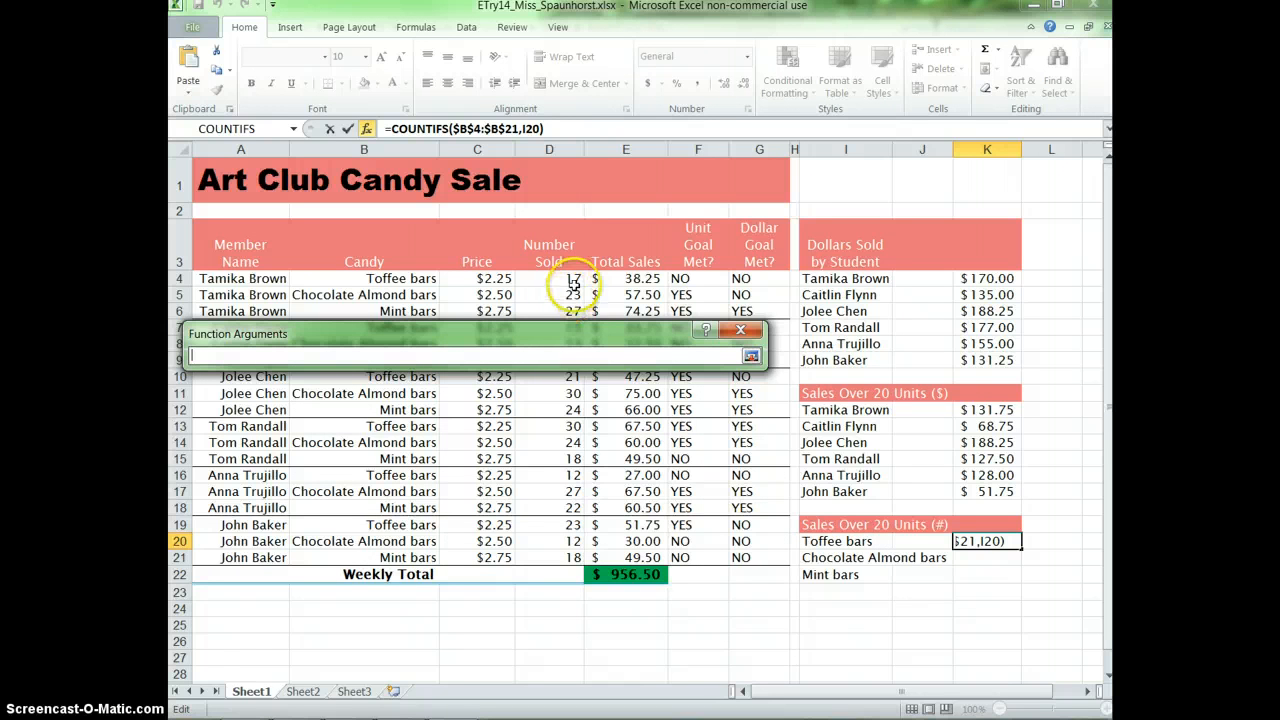
{"action": "left_click_drag", "start_coordinate": [562, 280], "coordinate": [540, 557]}
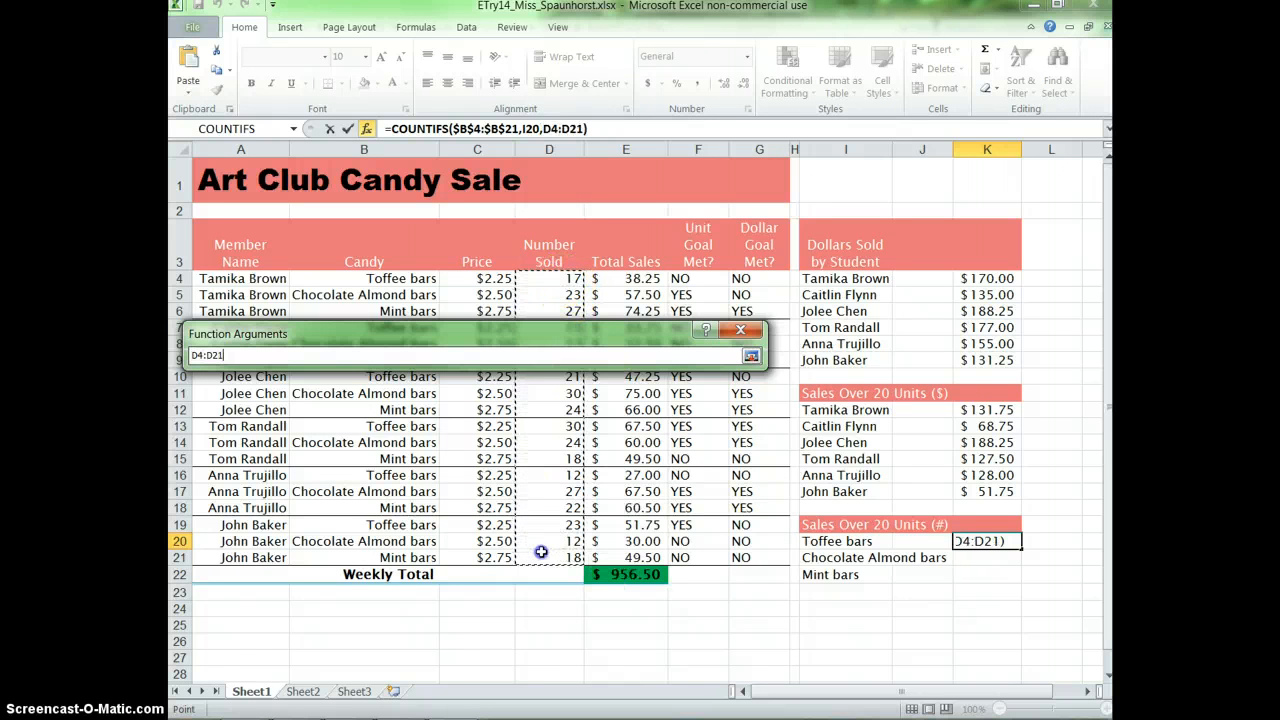
{"action": "left_click", "coordinate": [751, 356]}
{"action": "left_click", "coordinate": [330, 445]}
{"action": "left_click", "coordinate": [338, 442]}
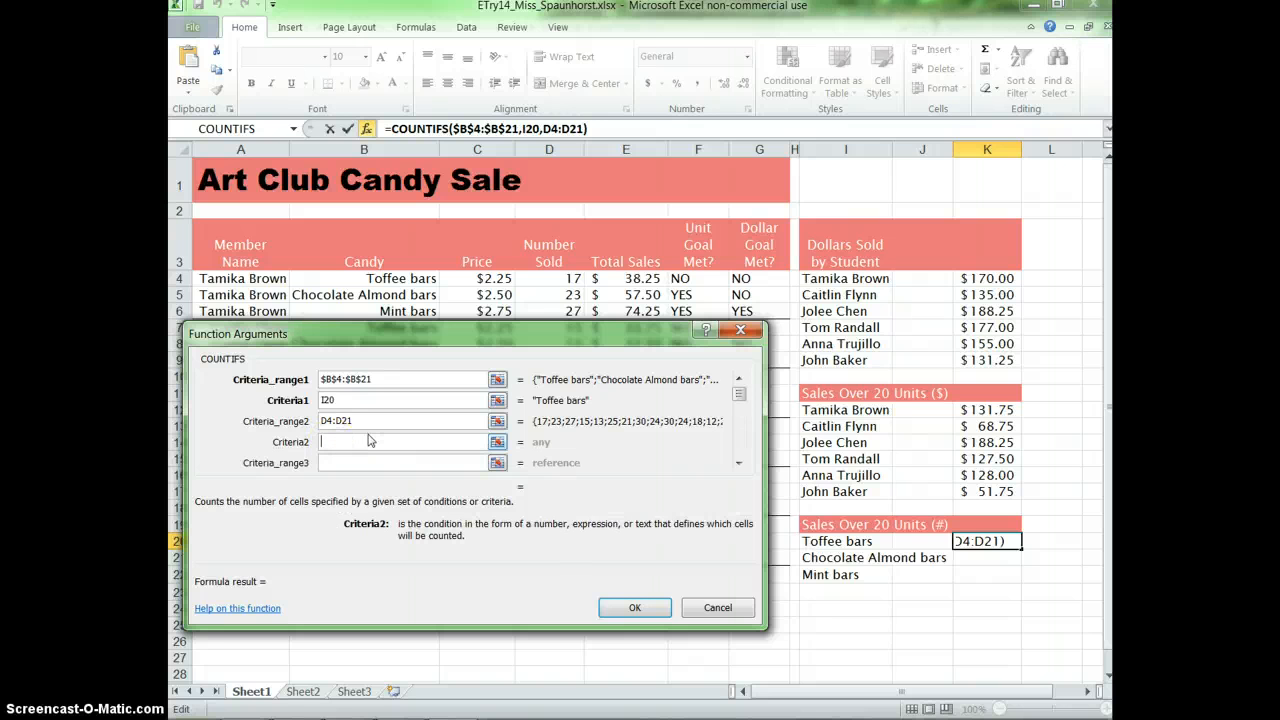
{"action": "type", "text": ">20"}
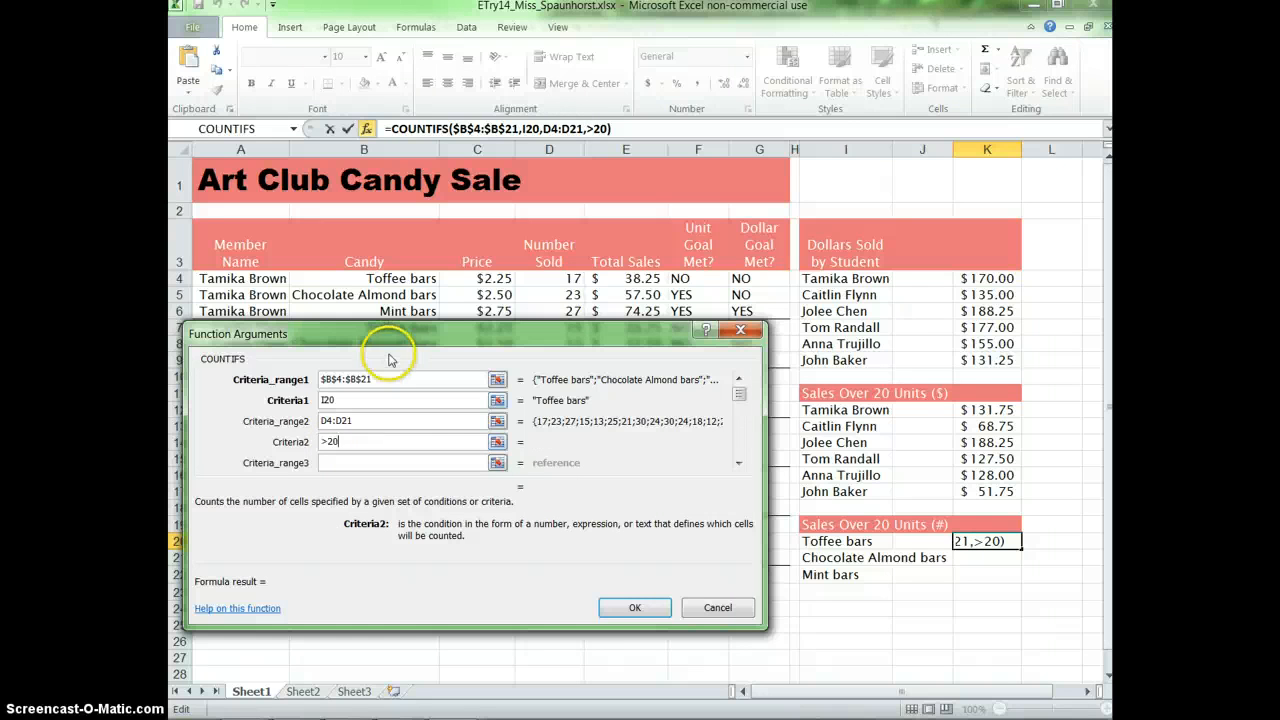
{"action": "left_click", "coordinate": [635, 608]}
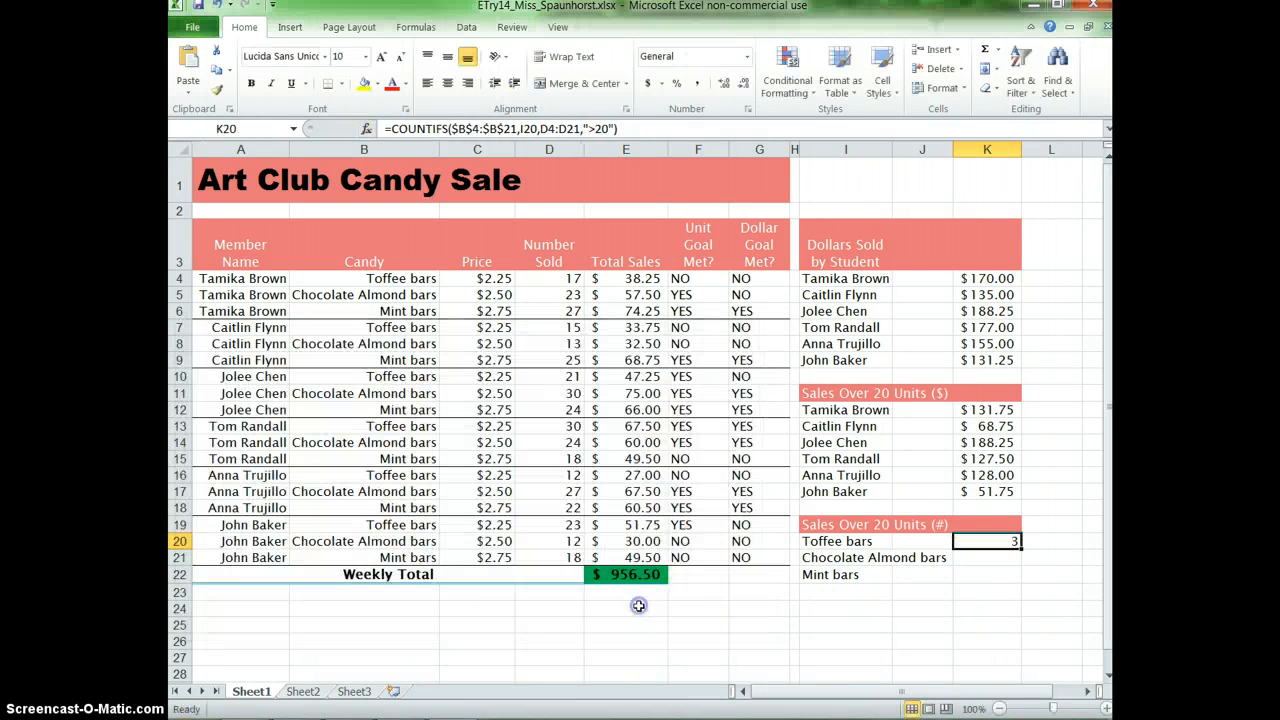
Fill the COUNTIFS formula from K20 down through K22 and check the cell references copied into K21
{"action": "left_click_drag", "start_coordinate": [1021, 550], "coordinate": [1021, 578]}
{"action": "left_click", "coordinate": [975, 558]}
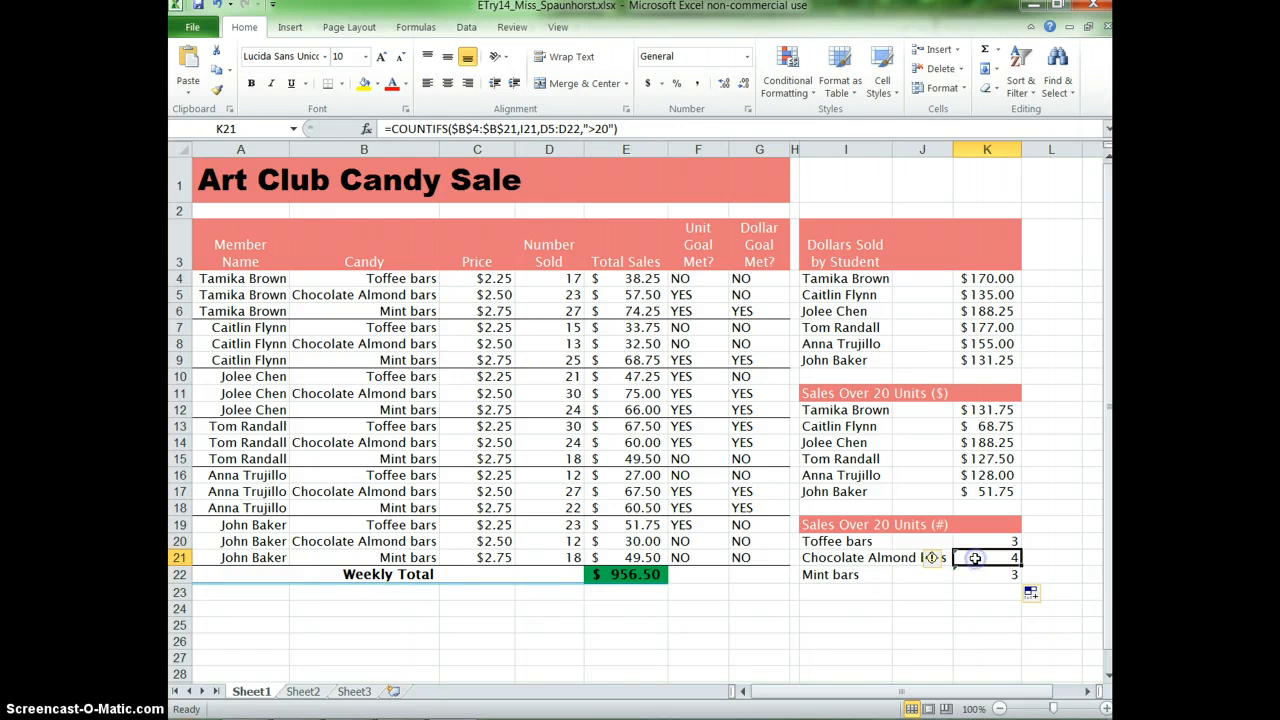
{"action": "double_click", "coordinate": [970, 558]}
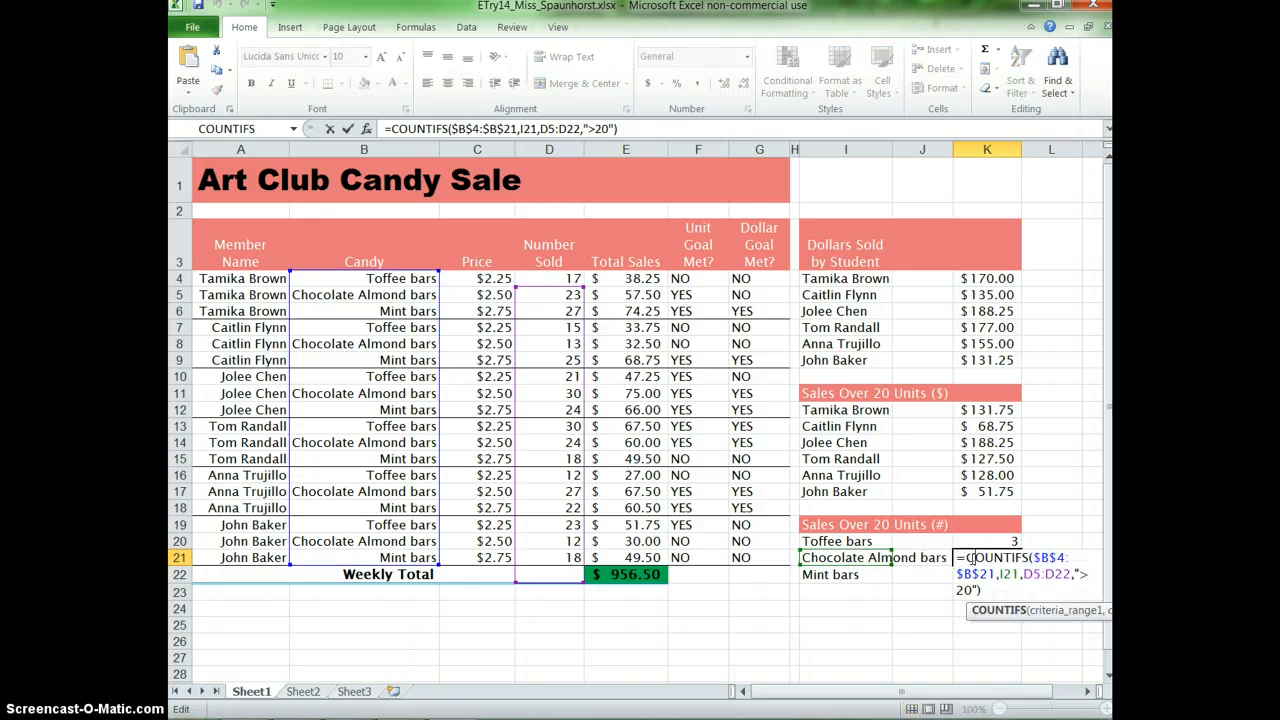
{"action": "key", "text": "Escape"}
Change the second criteria range in the K20 COUNTIFS formula to the absolute reference $D$4:$D$21
{"action": "left_click", "coordinate": [974, 541]}
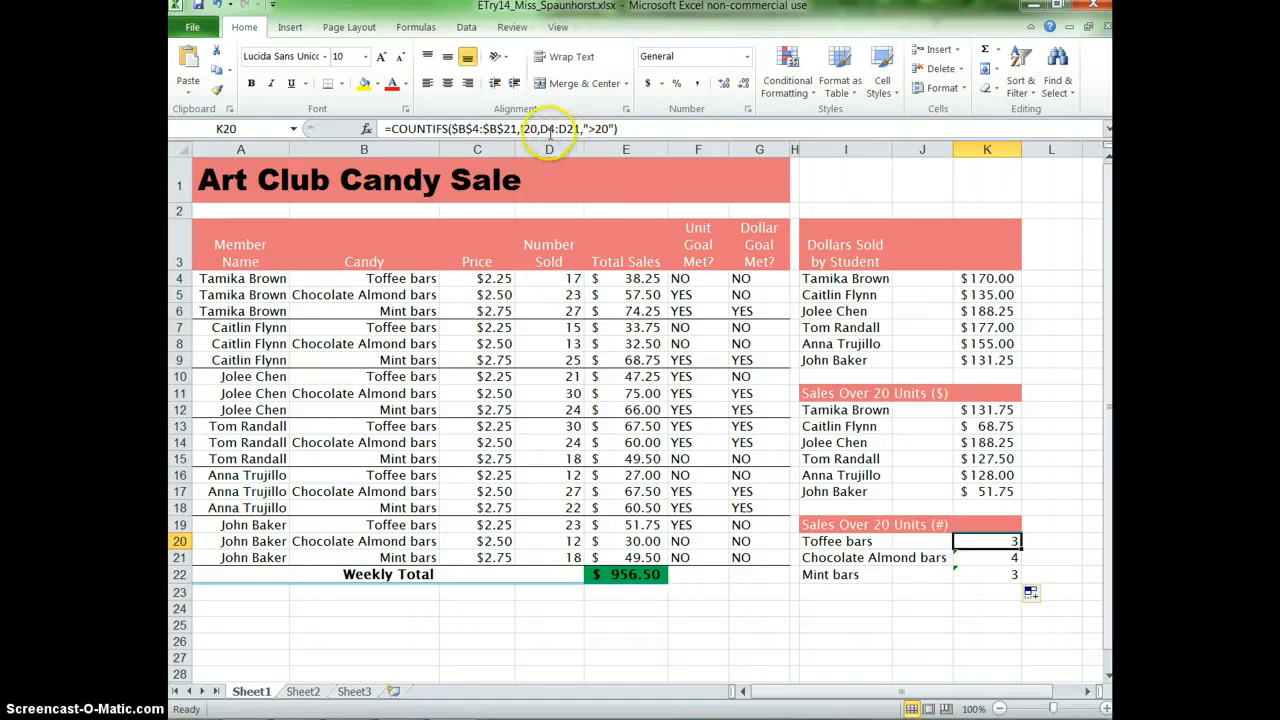
{"action": "left_click", "coordinate": [539, 129]}
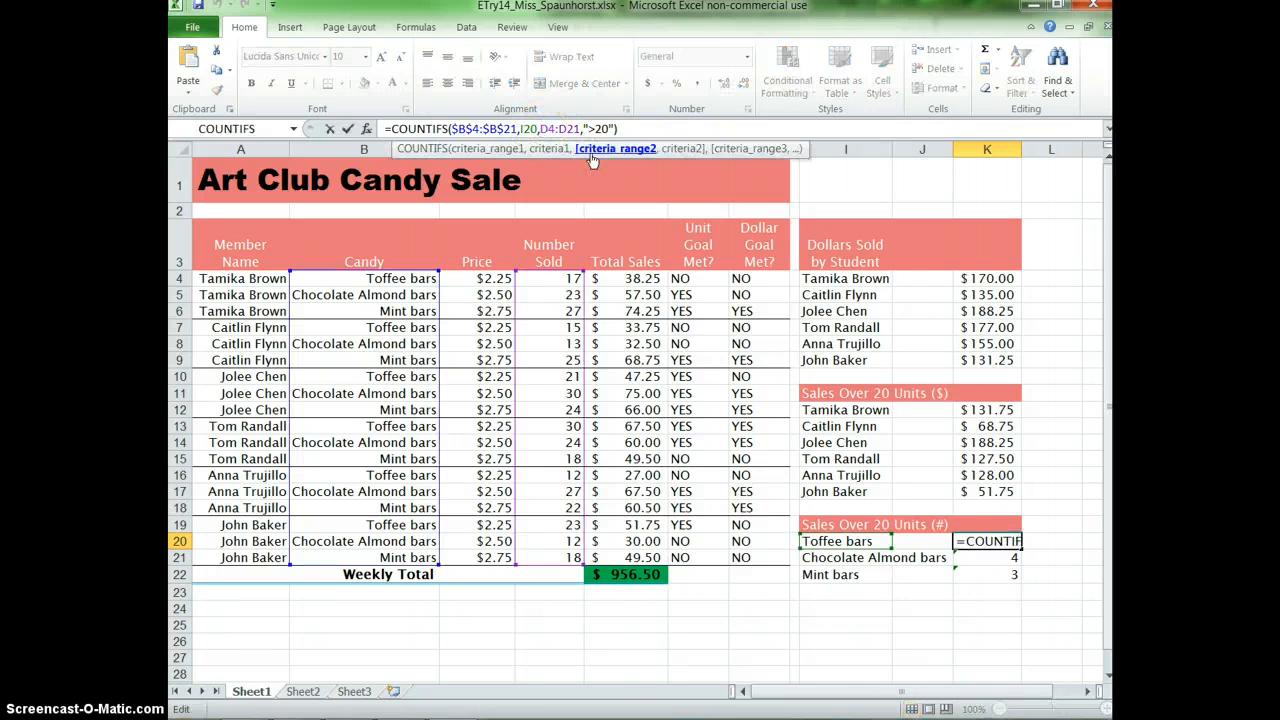
{"action": "type", "text": "$B"}
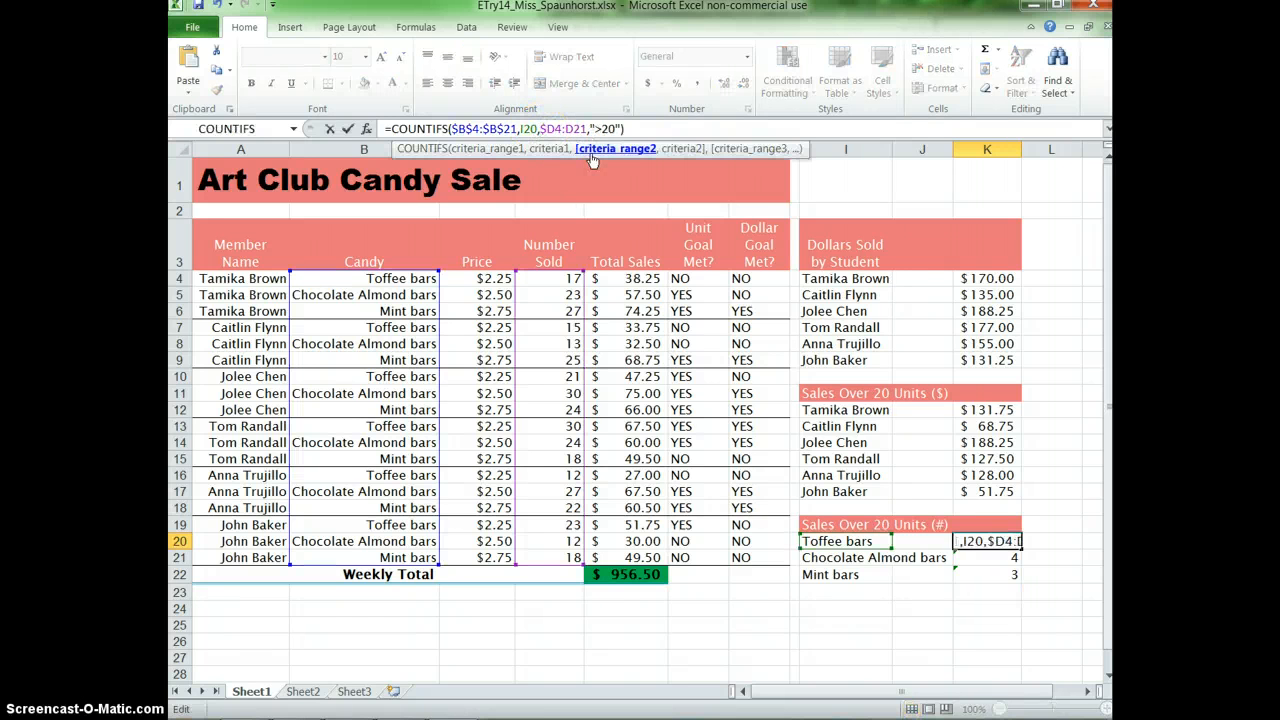
{"action": "type", "text": "$"}
{"action": "key", "text": "Right"}
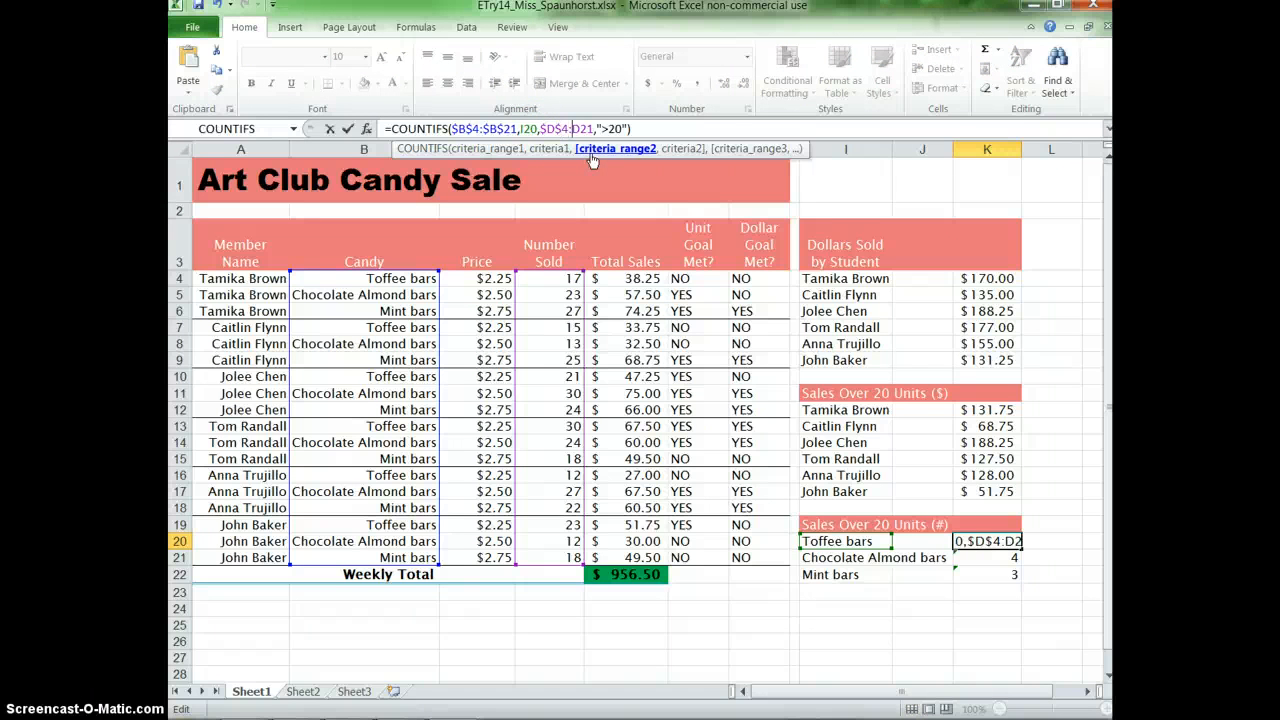
{"action": "type", "text": "$B"}
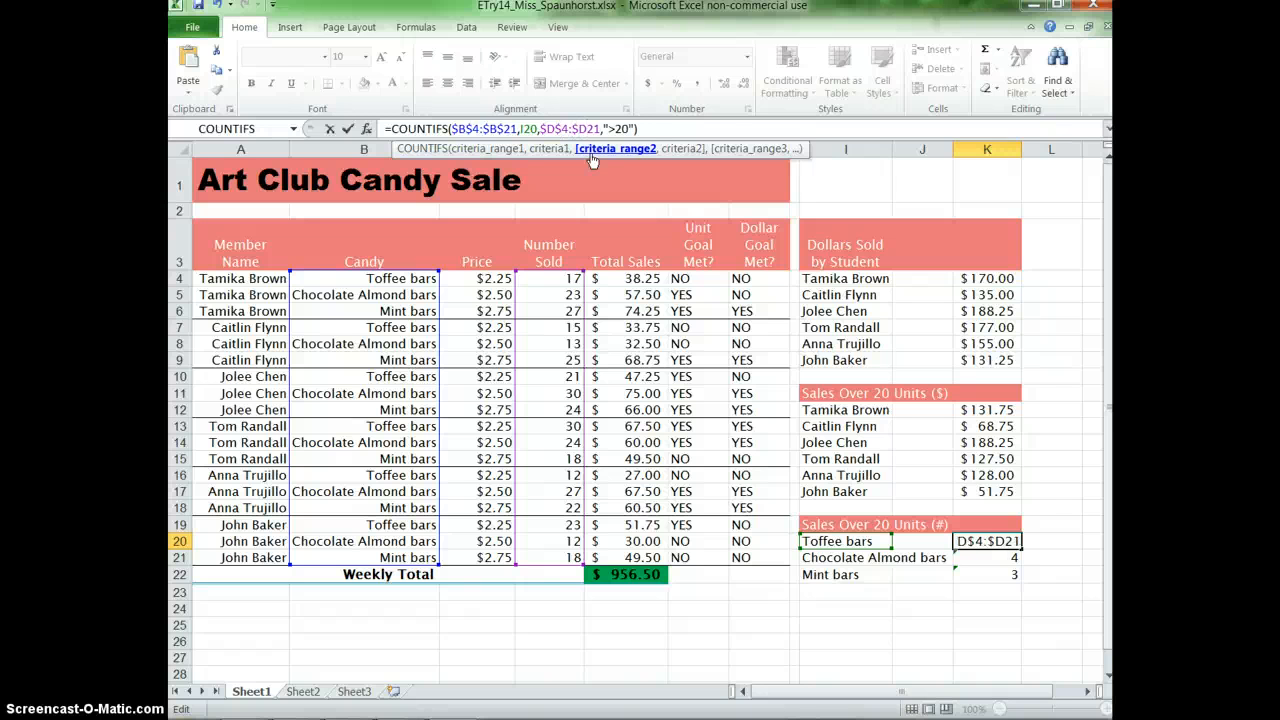
{"action": "type", "text": "$"}
{"action": "key", "text": "Return"}
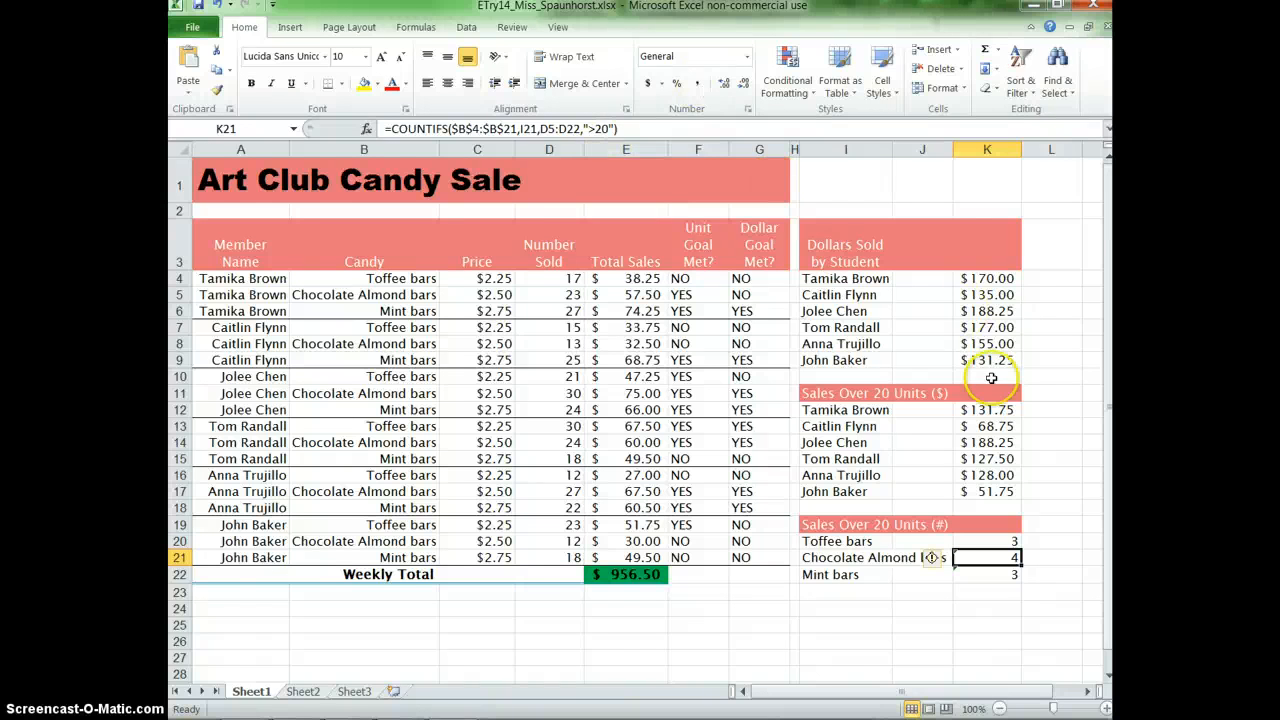
Fill the corrected COUNTIFS formula from K20 down through K22 and save the workbook
{"action": "left_click", "coordinate": [988, 541]}
{"action": "left_click_drag", "start_coordinate": [1016, 556], "coordinate": [1016, 578]}
{"action": "left_click", "coordinate": [985, 574]}
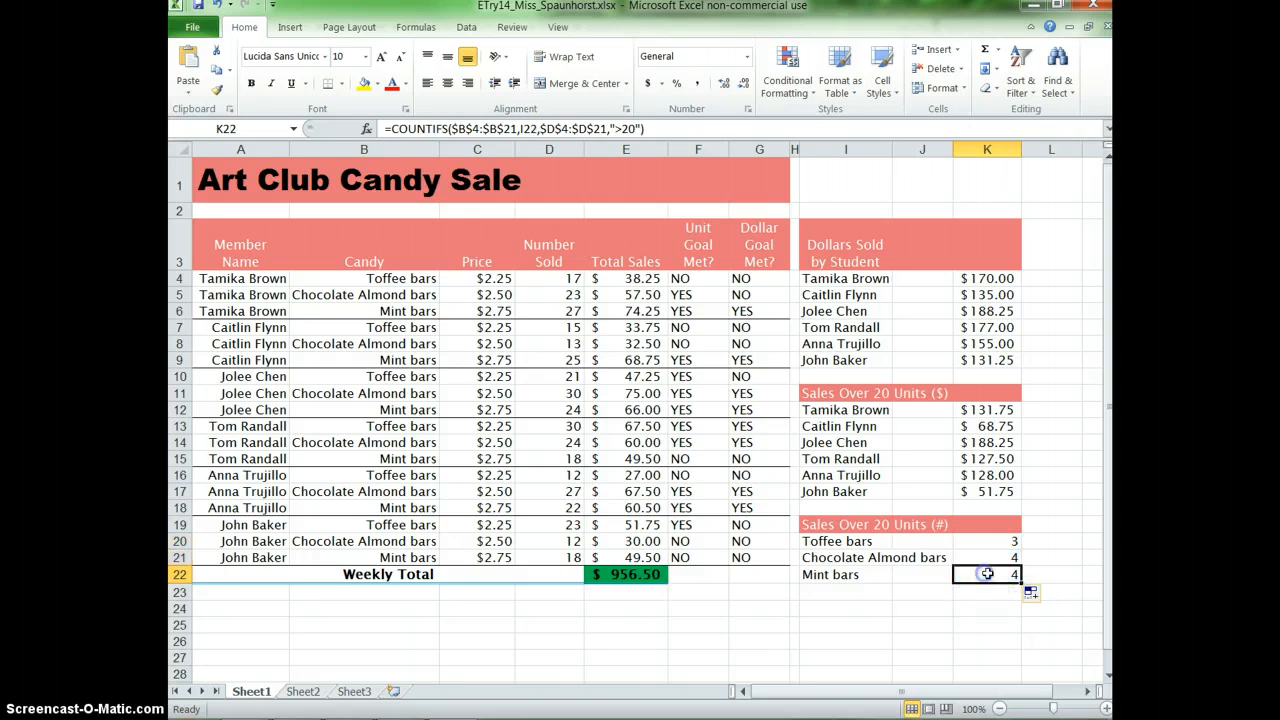
{"action": "left_click", "coordinate": [1060, 557]}
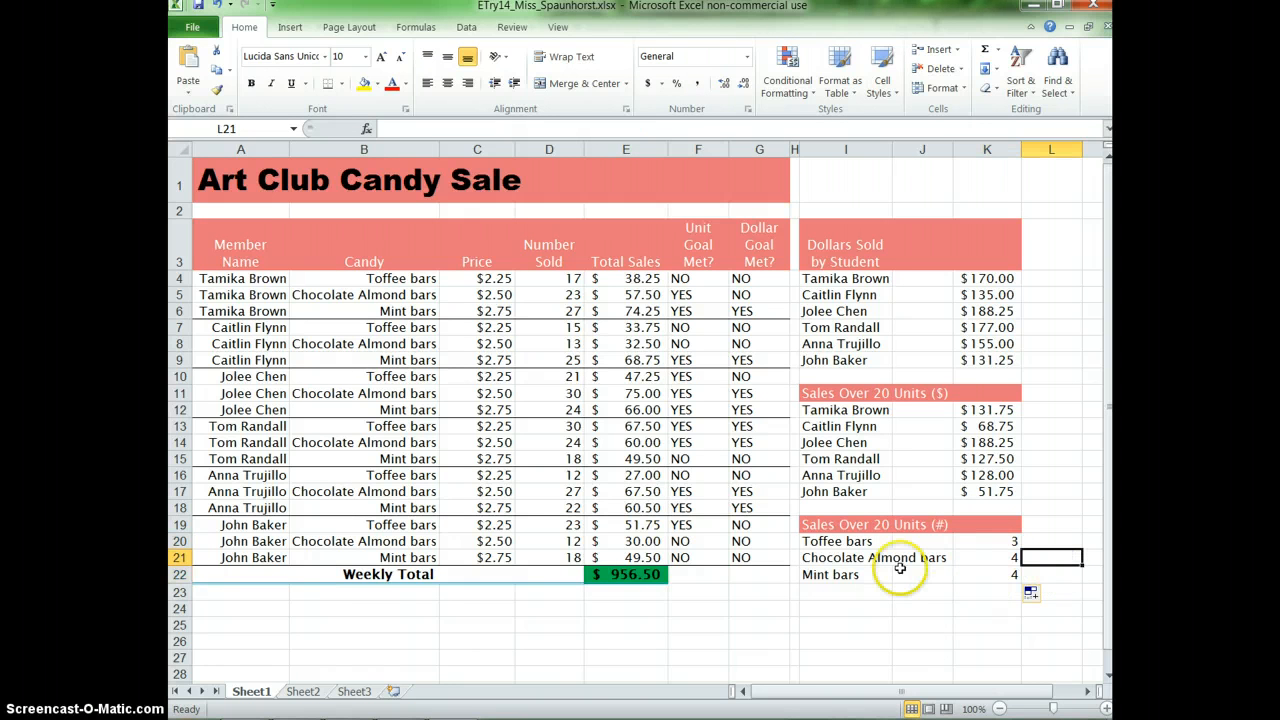
{"action": "left_click", "coordinate": [199, 6]}
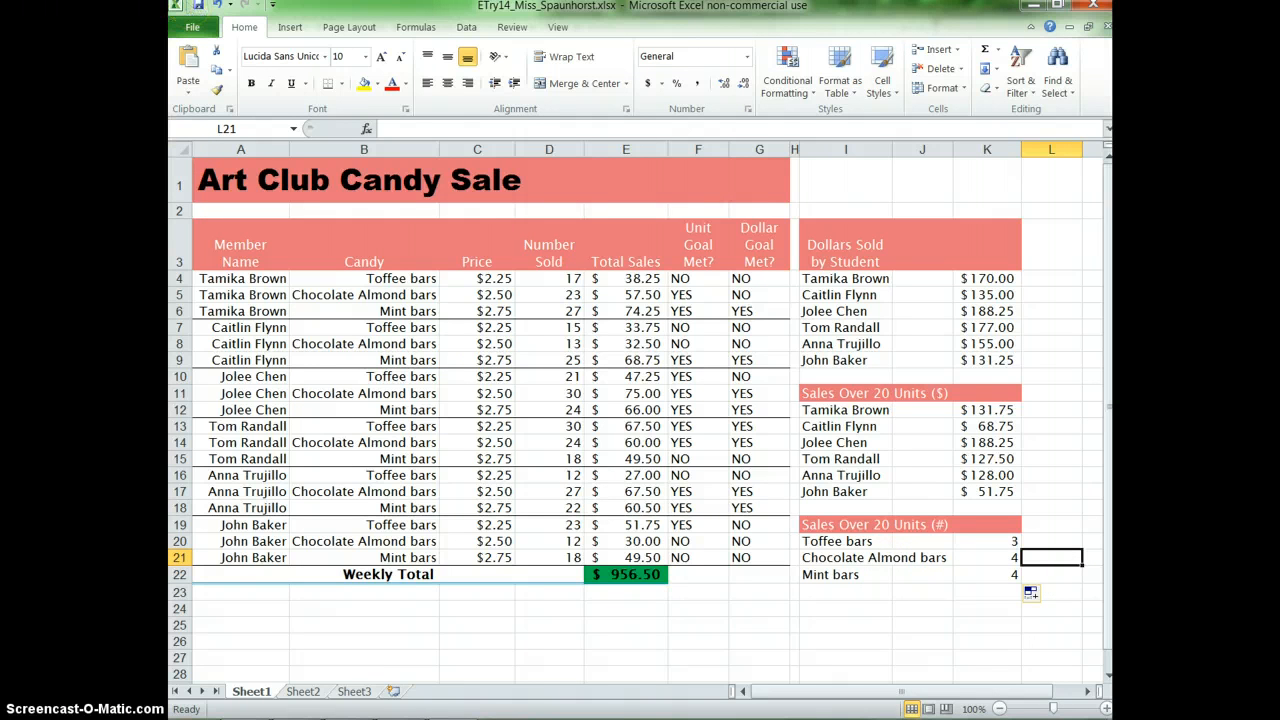
Label cell A25 "Edited on:" and enter the NOW function beside it in B25
{"action": "left_click", "coordinate": [250, 623]}
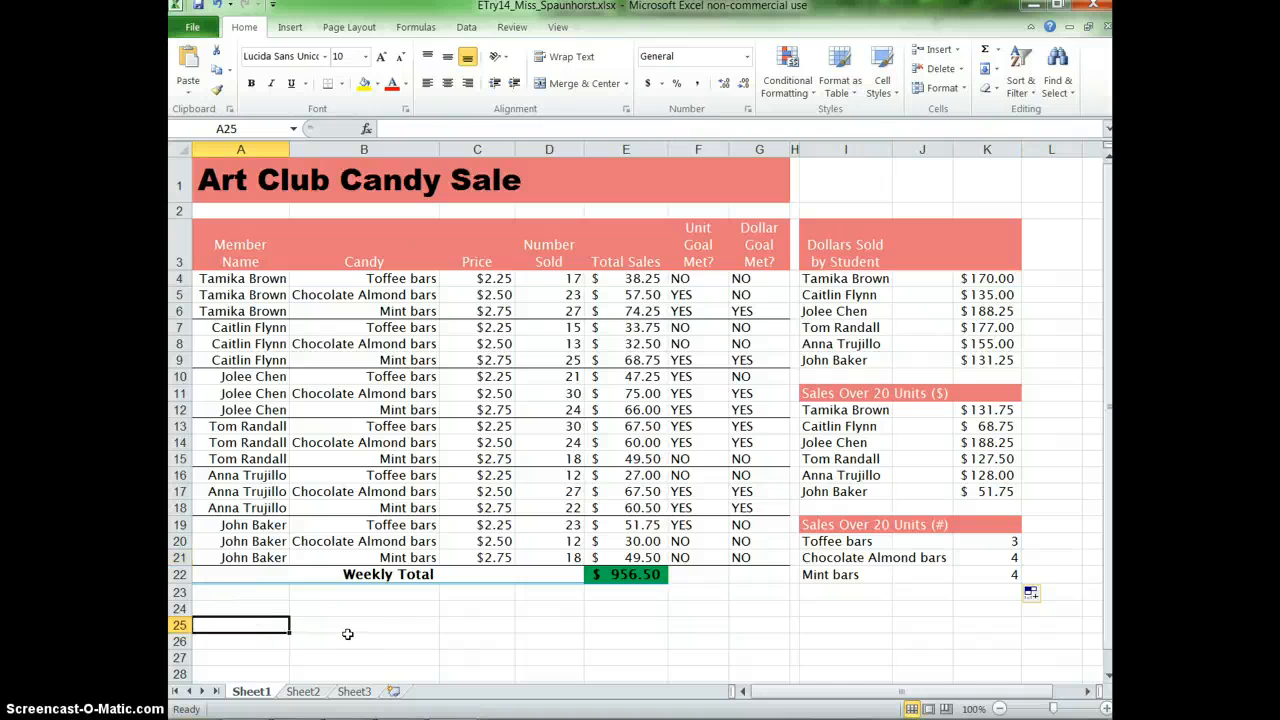
{"action": "type", "text": "e"}
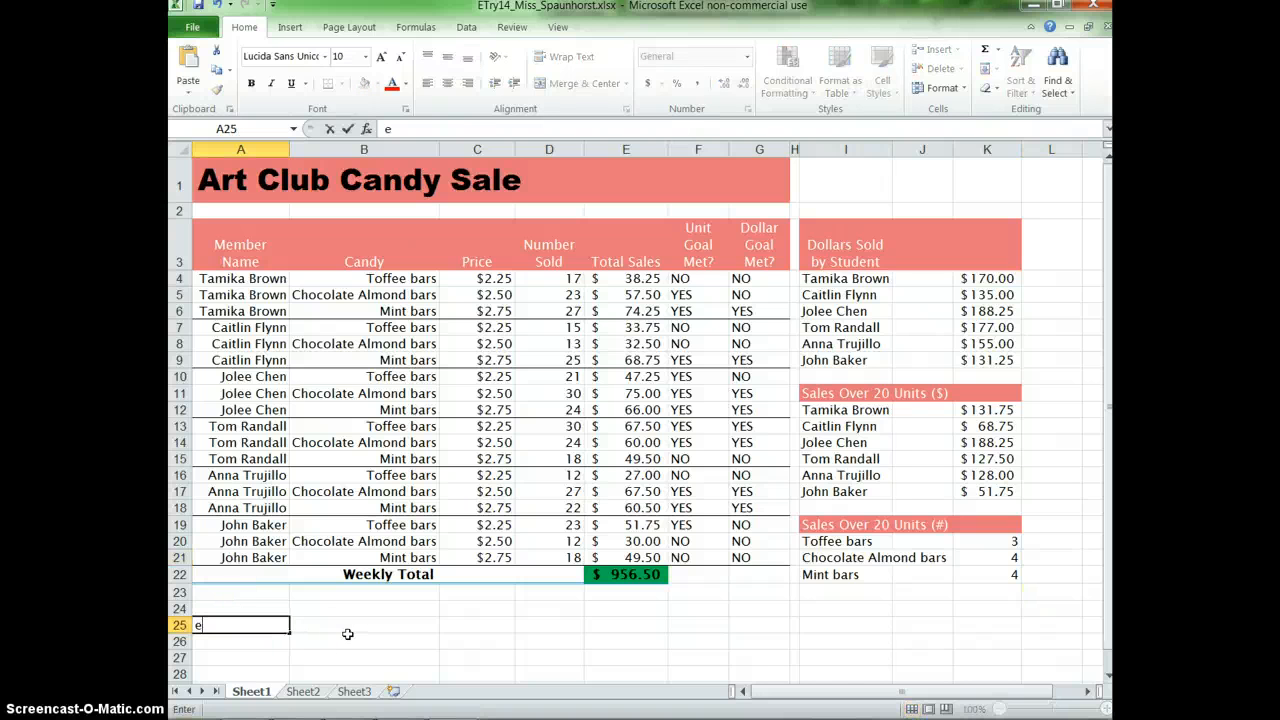
{"action": "type", "text": "diti"}
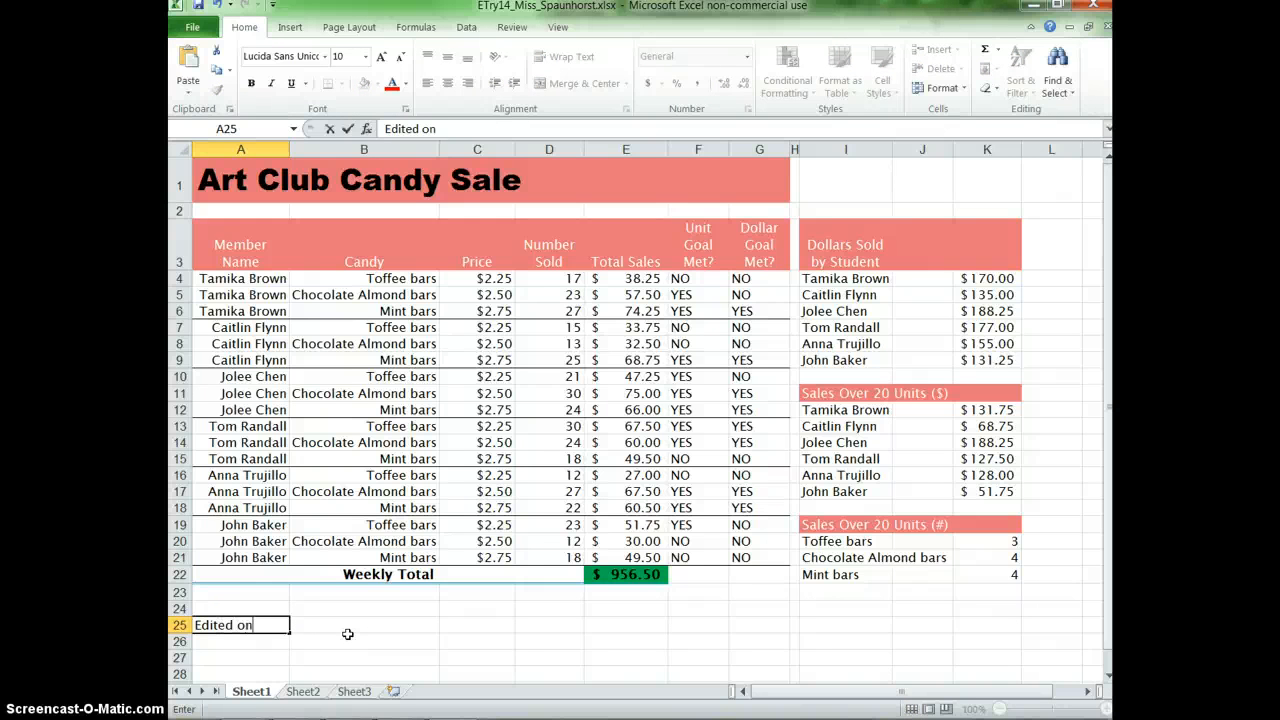
{"action": "key", "text": "Tab"}
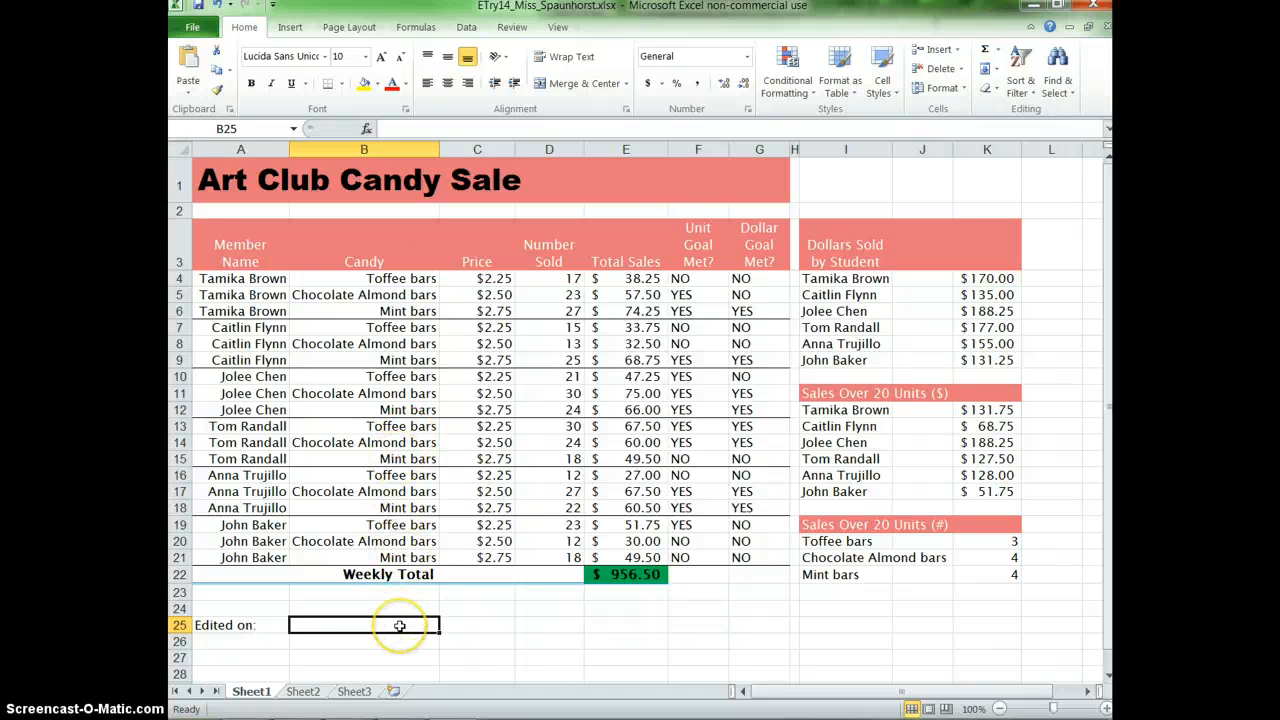
{"action": "type", "text": "=no"}
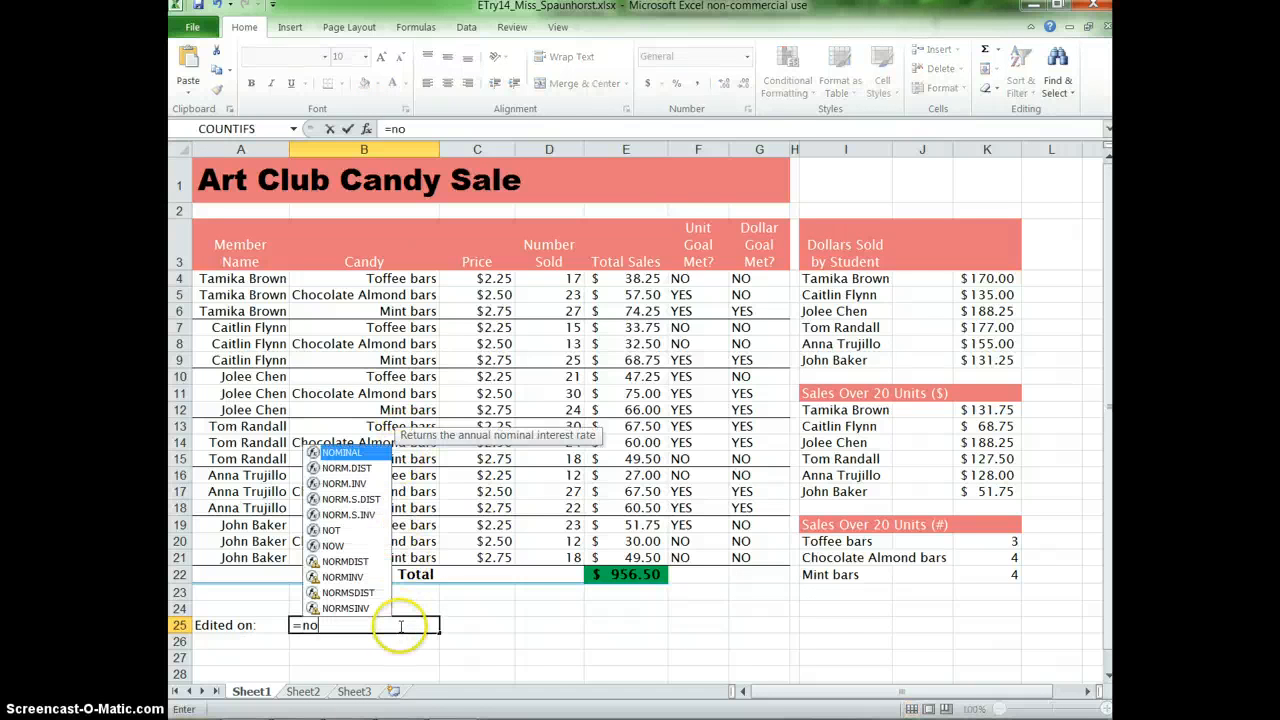
{"action": "type", "text": "w("}
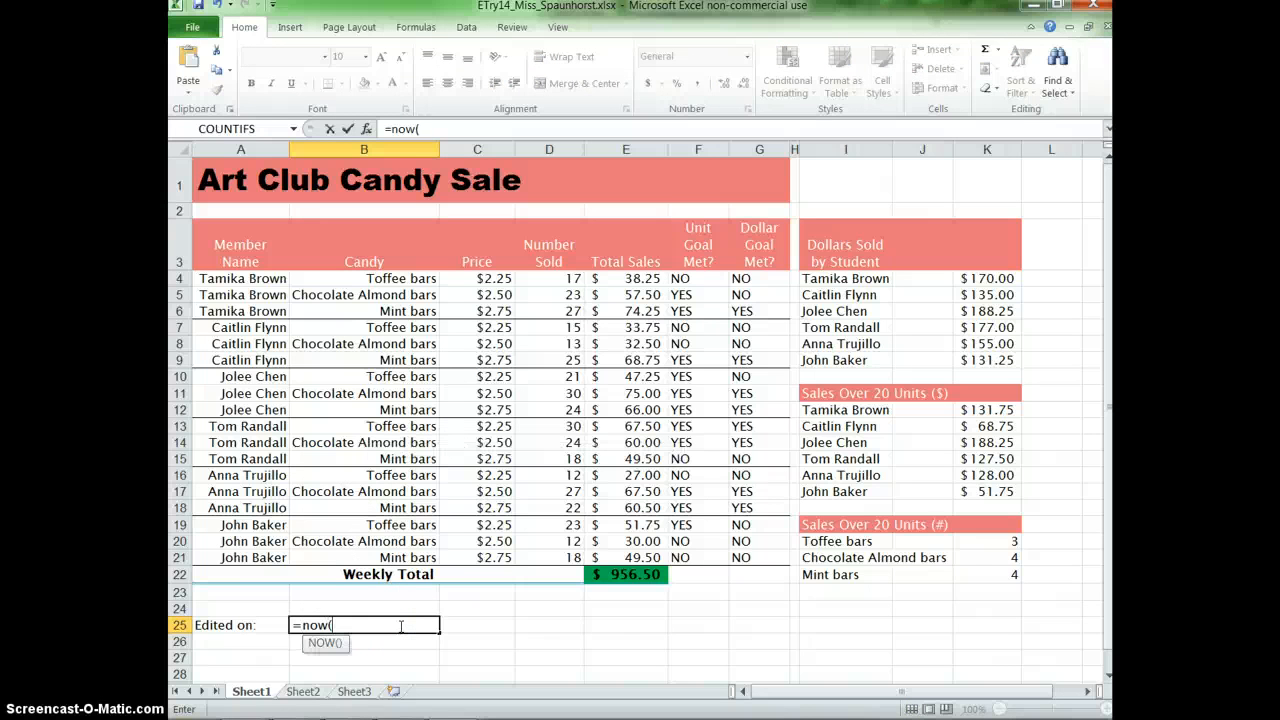
{"action": "key", "text": "Return"}
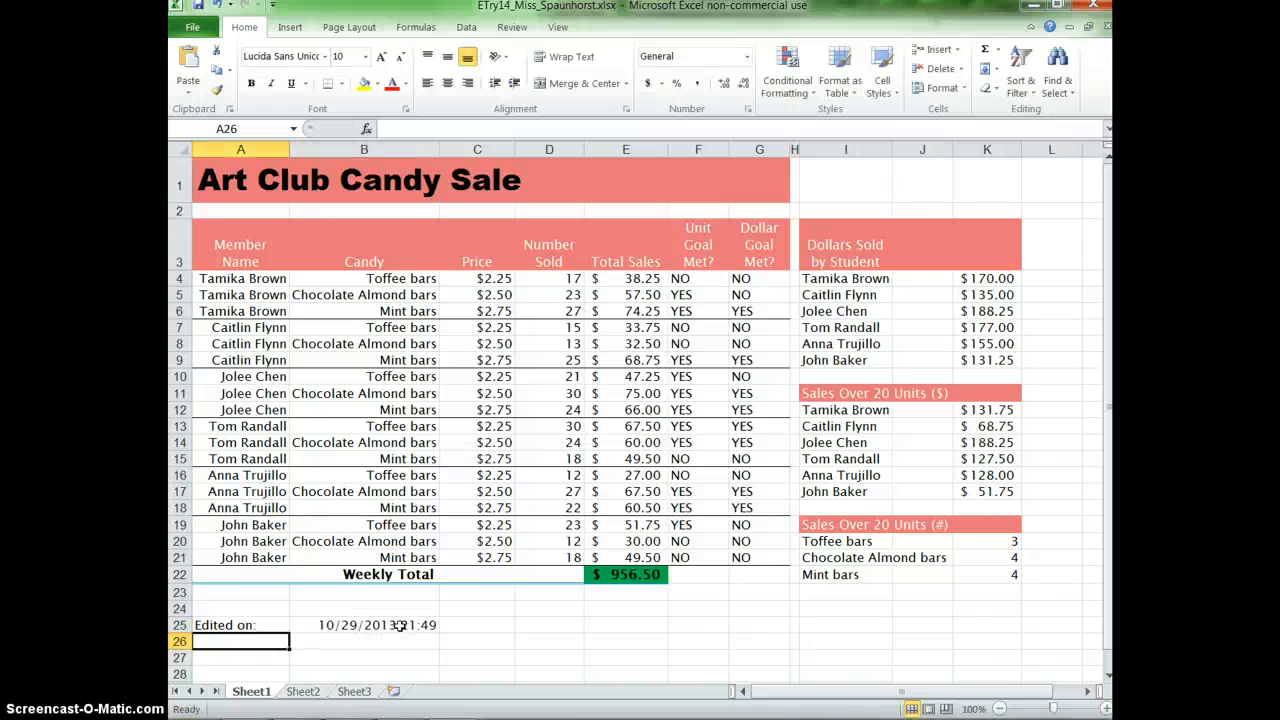